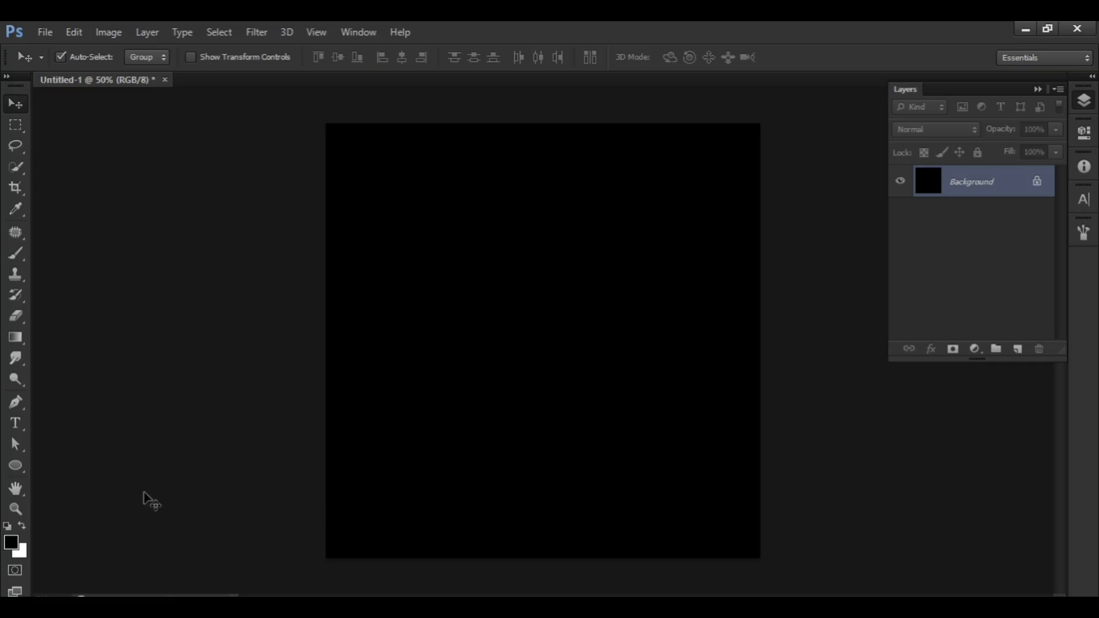
# Draw a closed Pen shape across the canvas's lower part, with a curved upper edge rising toward the right.
pyautogui.click(16, 402)
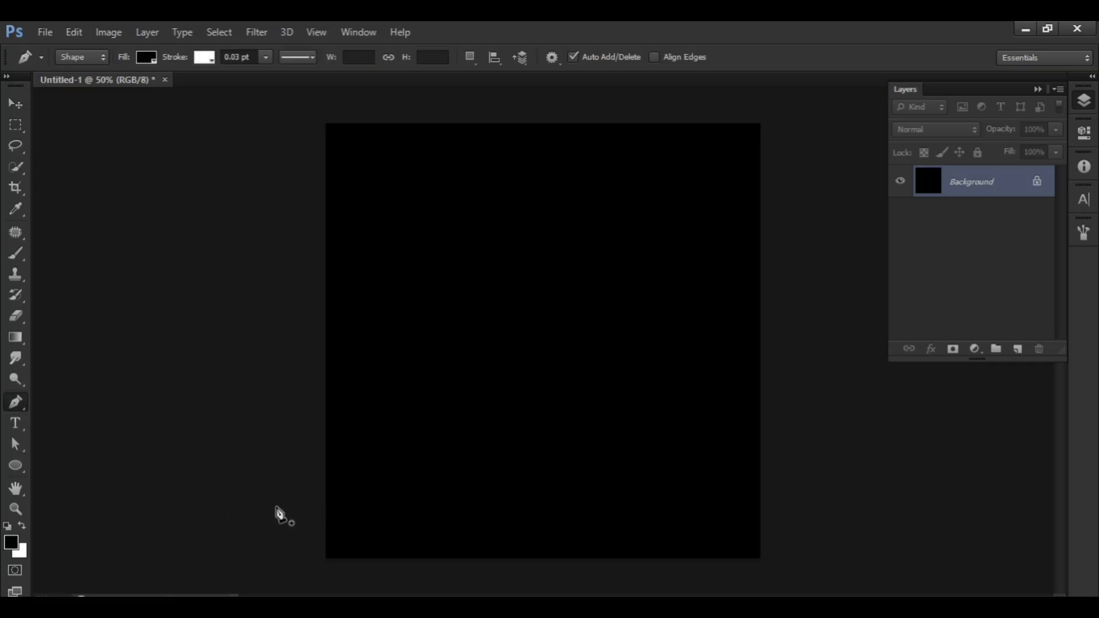
pyautogui.click(276, 507)
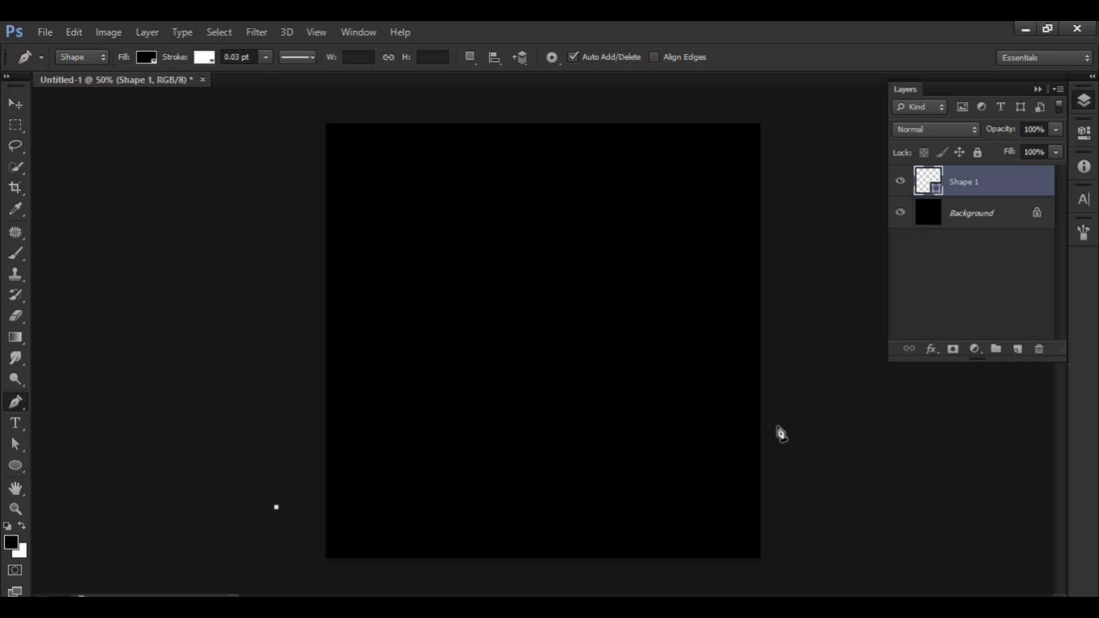
pyautogui.moveTo(777, 426); pyautogui.dragTo(791, 485)
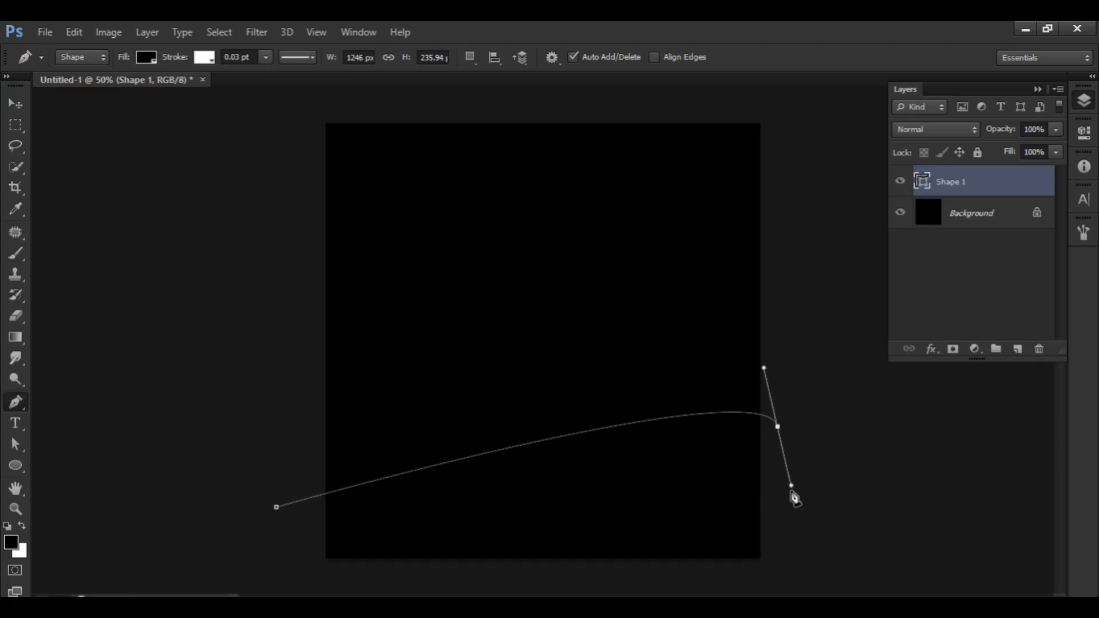
pyautogui.click(788, 576)
pyautogui.click(306, 583)
pyautogui.click(277, 508)
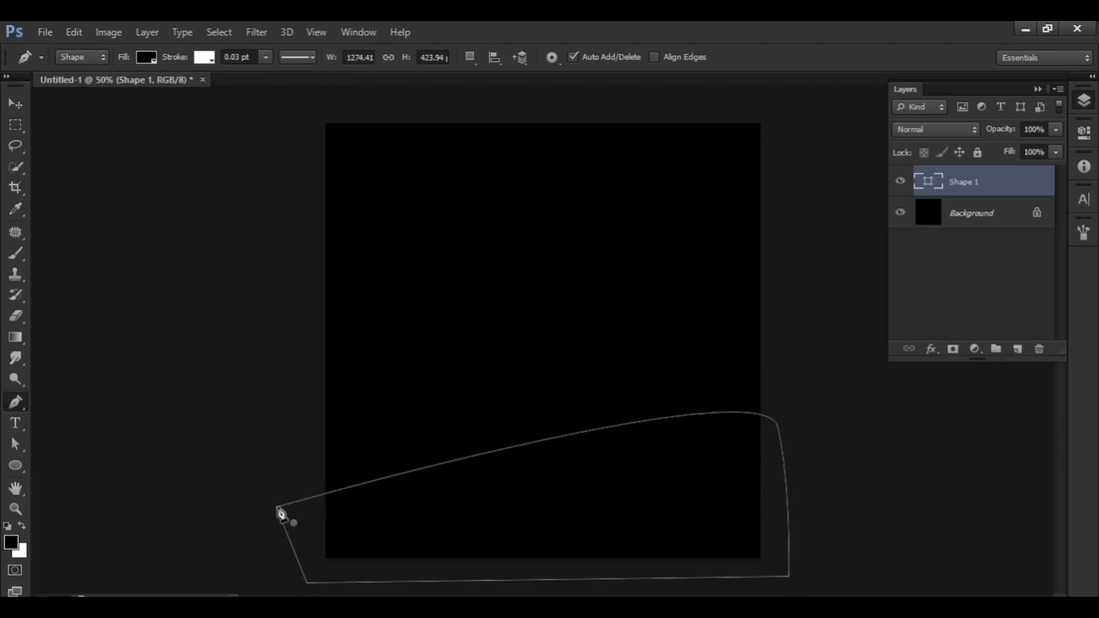
# Fill the curved shape with orange and nudge it slightly downward.
pyautogui.click(148, 57)
pyautogui.click(67, 134)
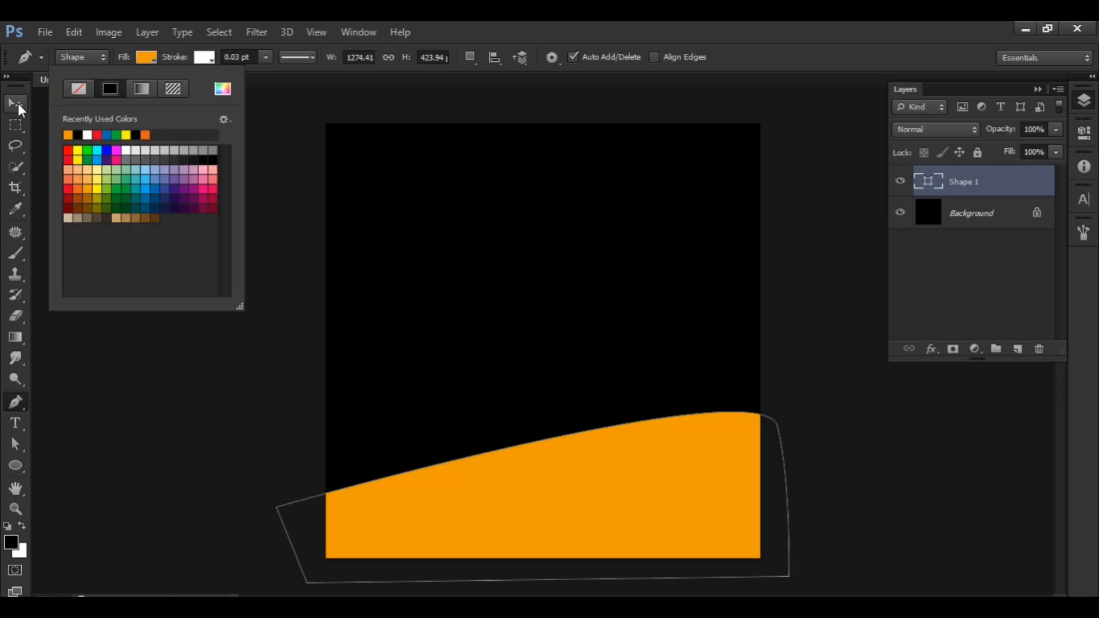
pyautogui.click(18, 102)
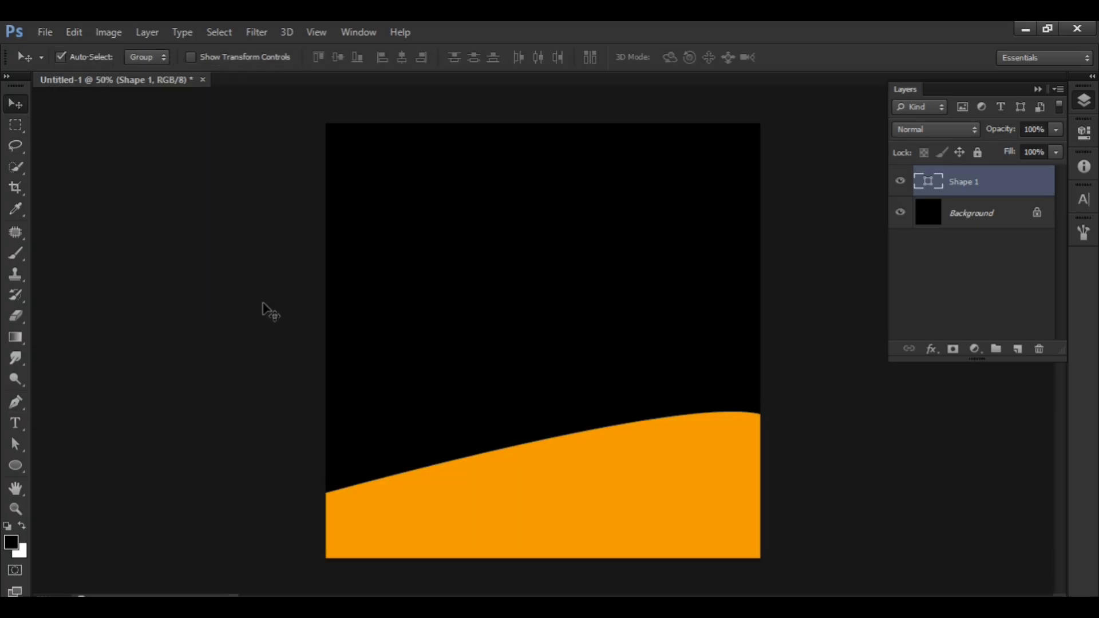
pyautogui.press('Down')
pyautogui.press('Down')
pyautogui.press('Down')
pyautogui.press('Down')
pyautogui.press('Down')
pyautogui.press('Down')
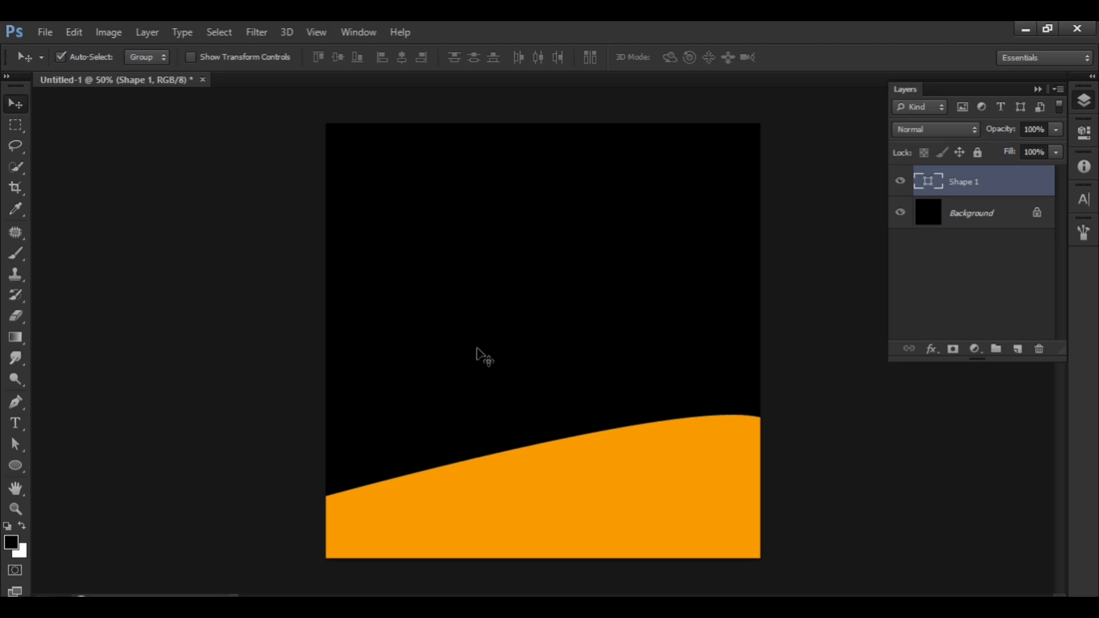
# Open Burger.jpg and select the whole burger with the Quick Selection tool.
pyautogui.click(45, 29)
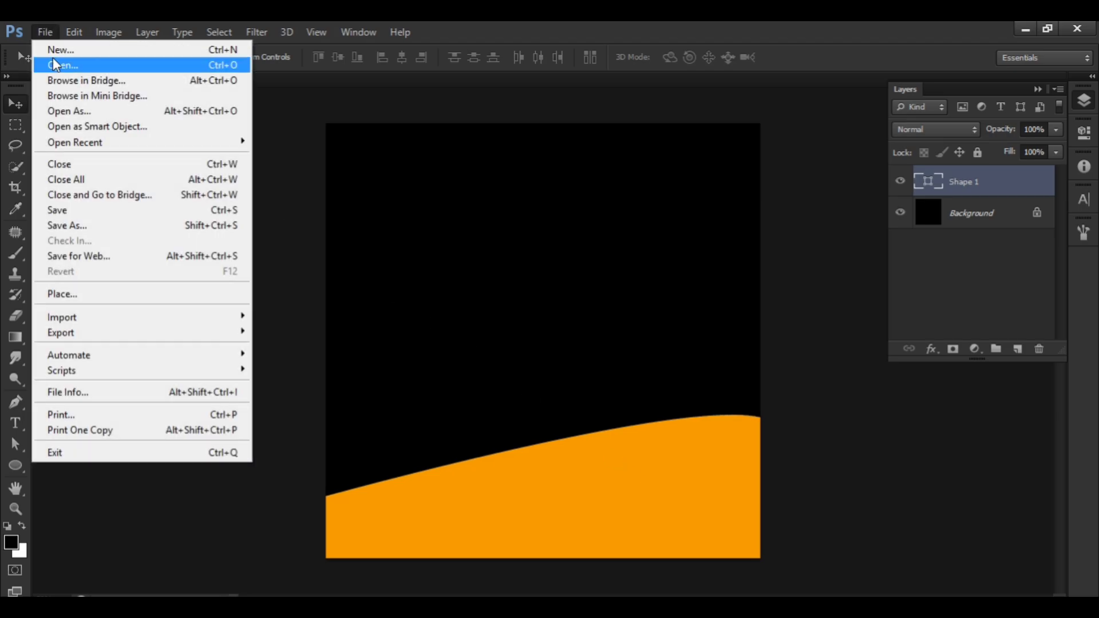
pyautogui.click(53, 60)
pyautogui.doubleClick(439, 209)
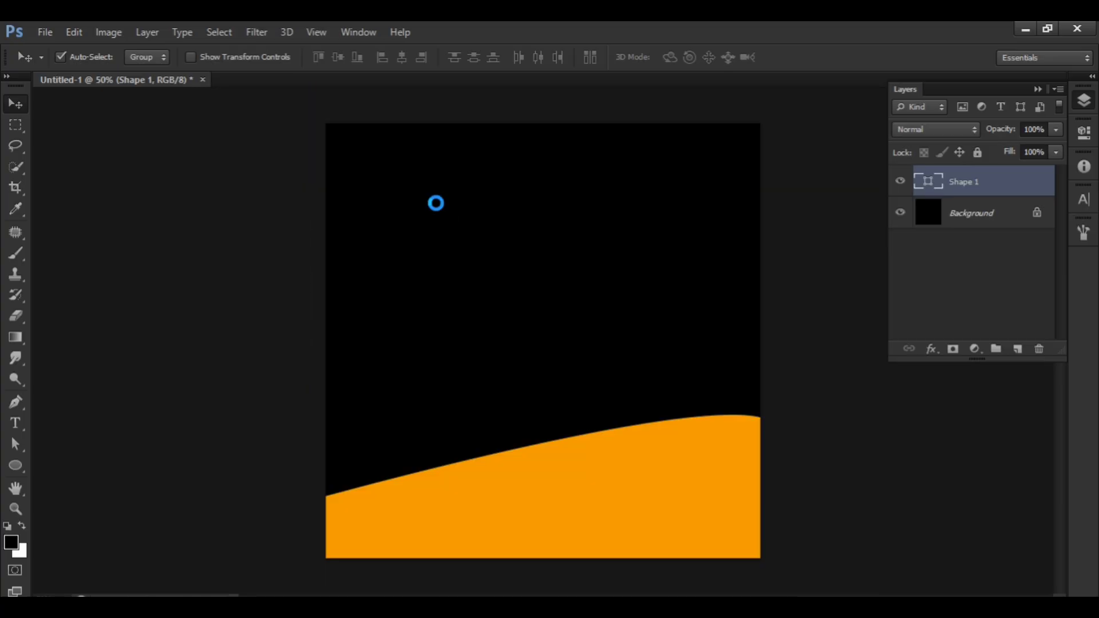
pyautogui.press('w')
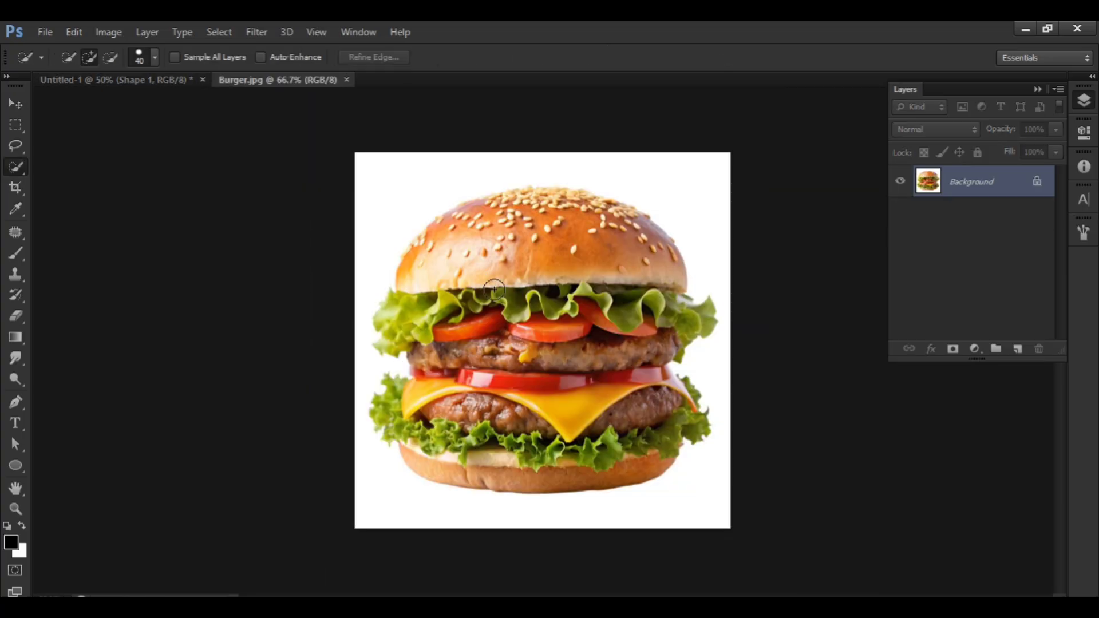
pyautogui.moveTo(495, 295)
pyautogui.mouseDown()
pyautogui.moveTo(445, 247)
pyautogui.moveTo(455, 233)
pyautogui.moveTo(411, 410)
pyautogui.moveTo(542, 467)
pyautogui.moveTo(622, 408)
pyautogui.moveTo(490, 407)
pyautogui.moveTo(508, 207)
pyautogui.moveTo(452, 230)
pyautogui.moveTo(534, 201)
pyautogui.moveTo(598, 210)
pyautogui.moveTo(642, 343)
pyautogui.moveTo(681, 394)
pyautogui.mouseUp()
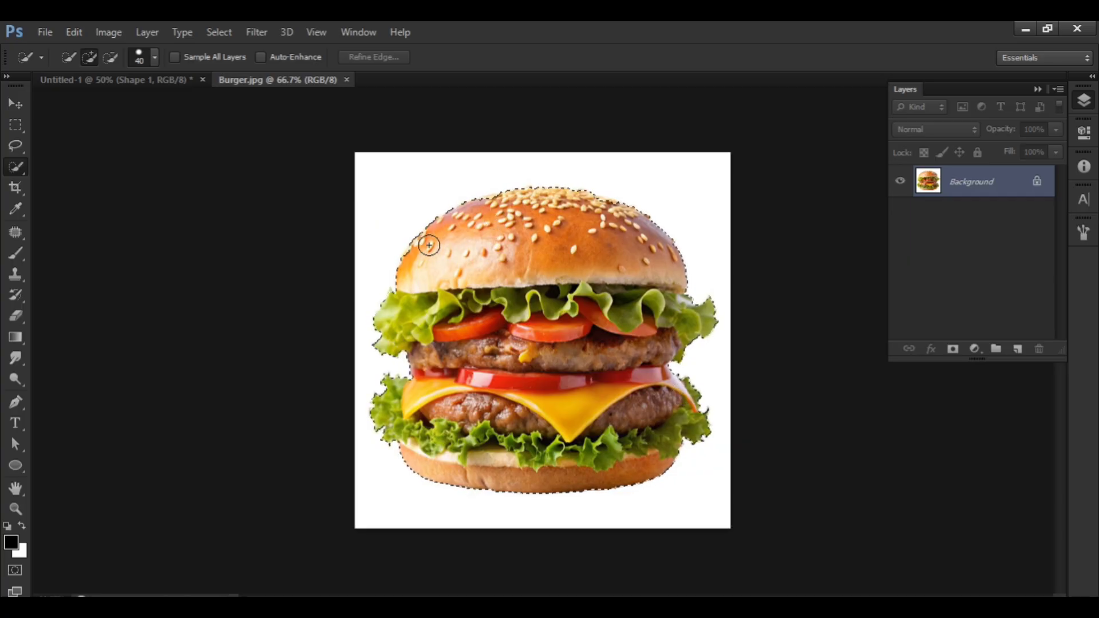
# Move the selected burger into the Untitled-1 document and place it near the centre, resting on the orange shape.
pyautogui.press('v')
pyautogui.moveTo(435, 335); pyautogui.dragTo(187, 112)
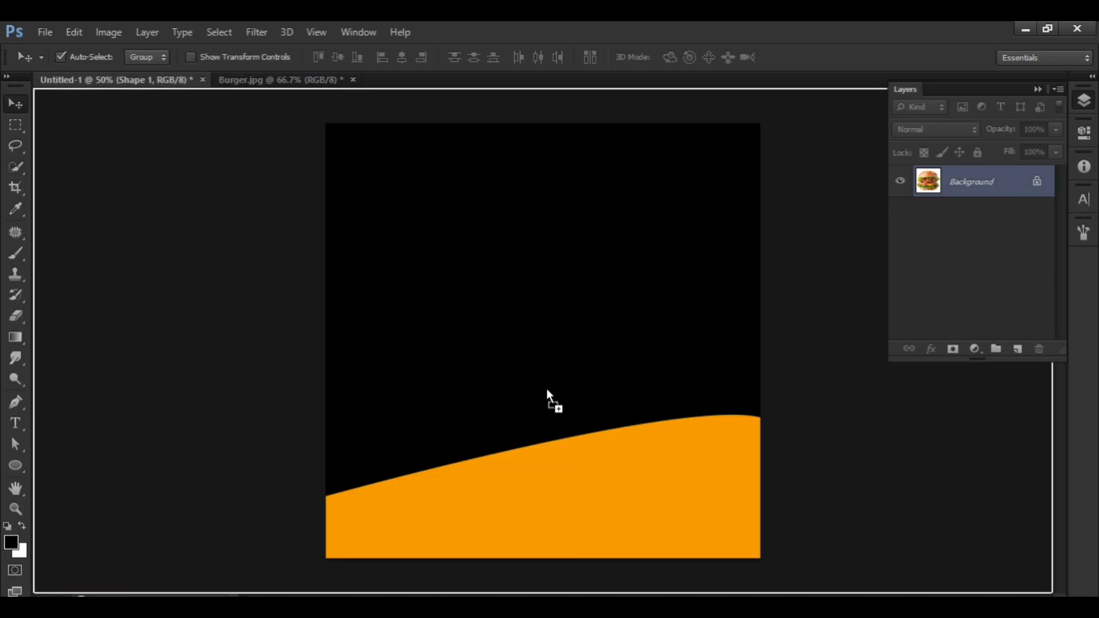
pyautogui.moveTo(547, 390); pyautogui.dragTo(508, 412)
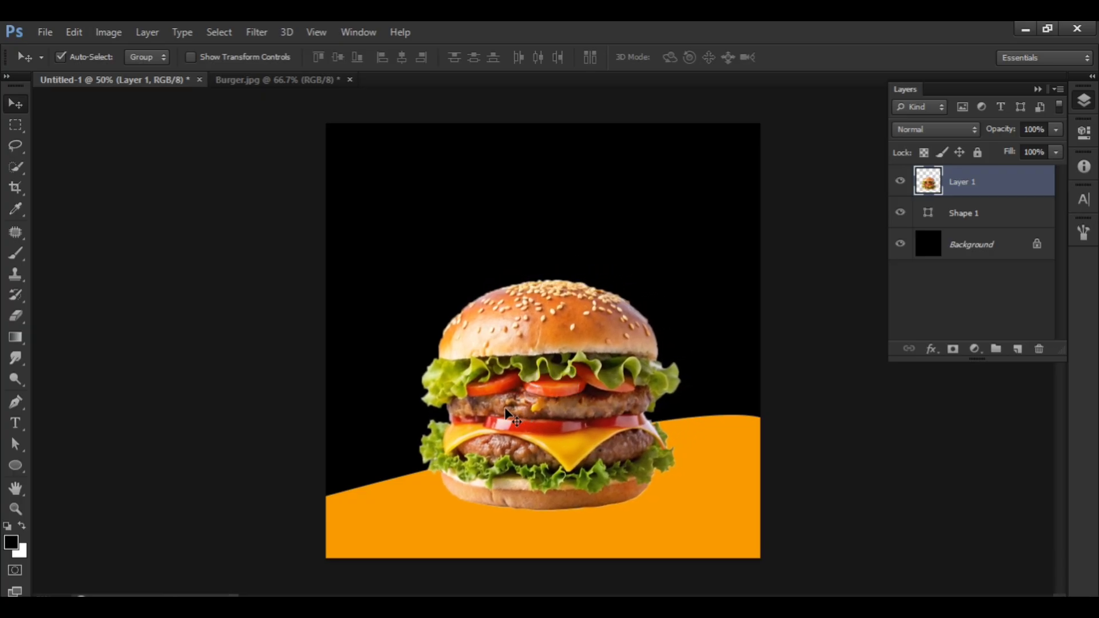
# Erase the pale fringe along the underside of the burger's lower bun with a 20 px Eraser.
pyautogui.hotkey('ctrl', '+')
pyautogui.scroll(-3, 480, 486)
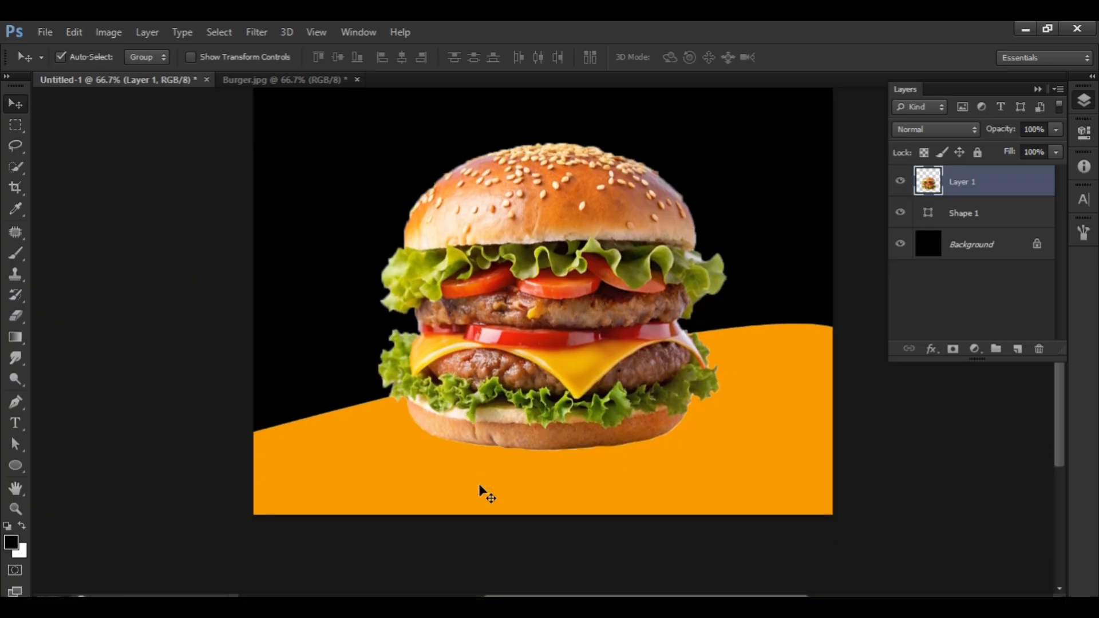
pyautogui.scroll(-1, 479, 487)
pyautogui.press('e')
pyautogui.hotkey('ctrl', '+')
pyautogui.hotkey('ctrl', '+')
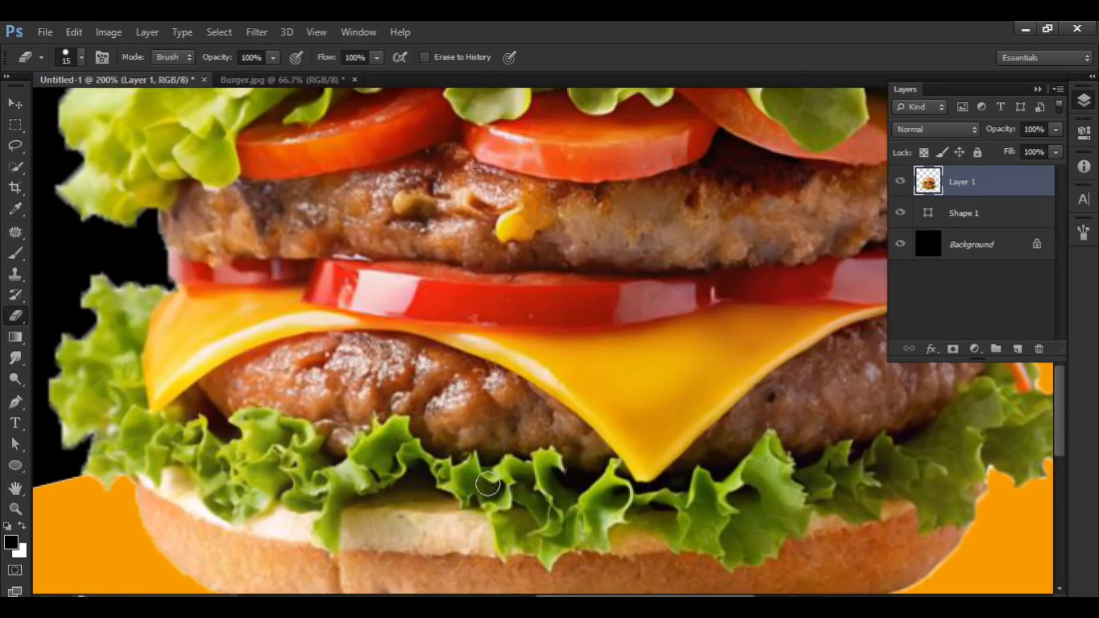
pyautogui.scroll(-1, 489, 483)
pyautogui.scroll(-3, 489, 483)
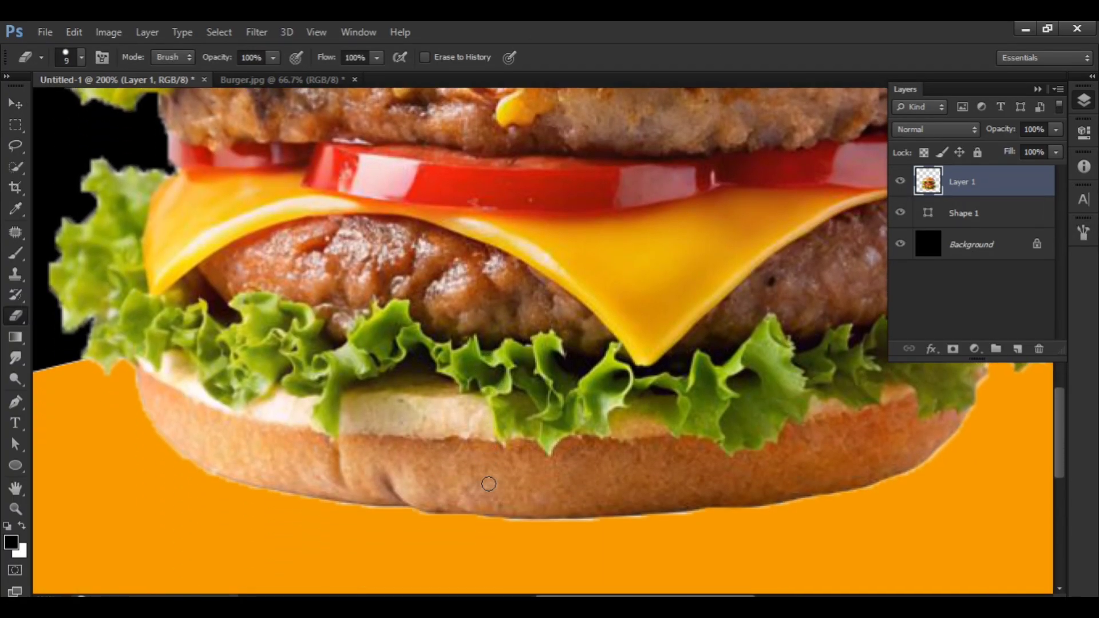
pyautogui.press(']')
pyautogui.moveTo(600, 470)
pyautogui.mouseDown()
pyautogui.moveTo(472, 469)
pyautogui.moveTo(219, 434)
pyautogui.moveTo(464, 468)
pyautogui.moveTo(776, 468)
pyautogui.moveTo(825, 454)
pyautogui.mouseUp()
pyautogui.scroll(2, 914, 516)
pyautogui.scroll(2, 914, 517)
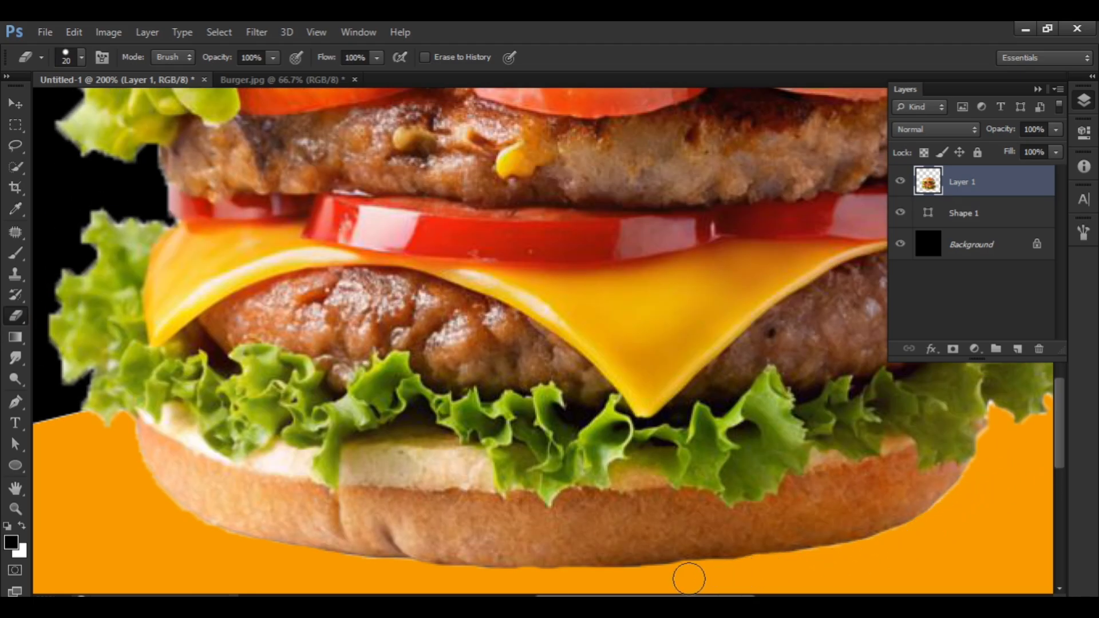
pyautogui.hotkey('ctrl', '0')
pyautogui.press('v')
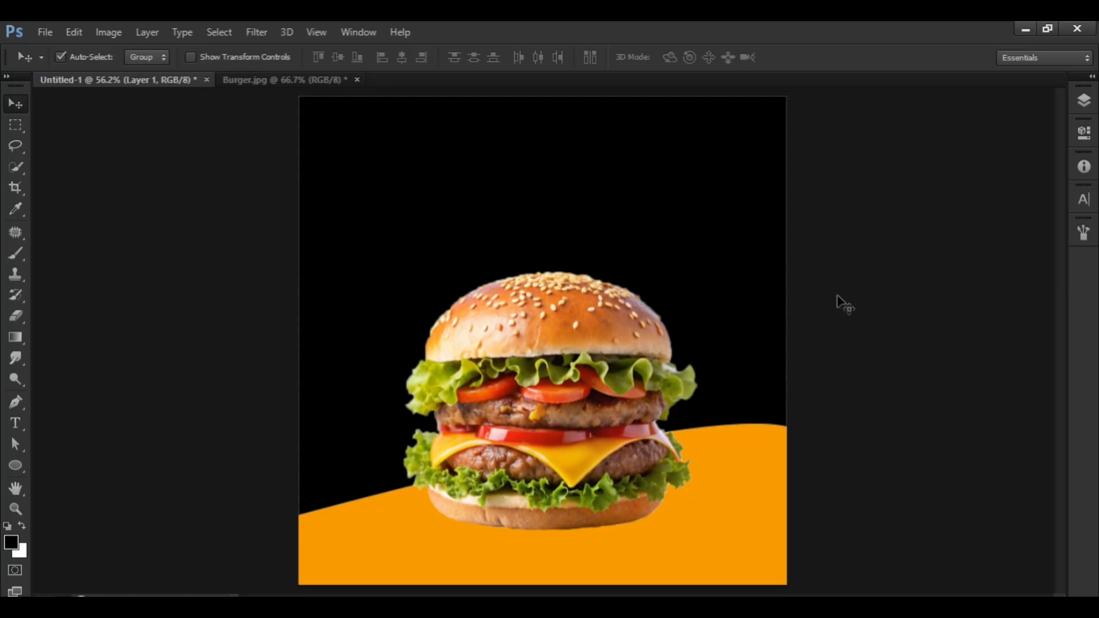
# Add a new empty layer between the orange shape and the burger layer.
pyautogui.click(1084, 101)
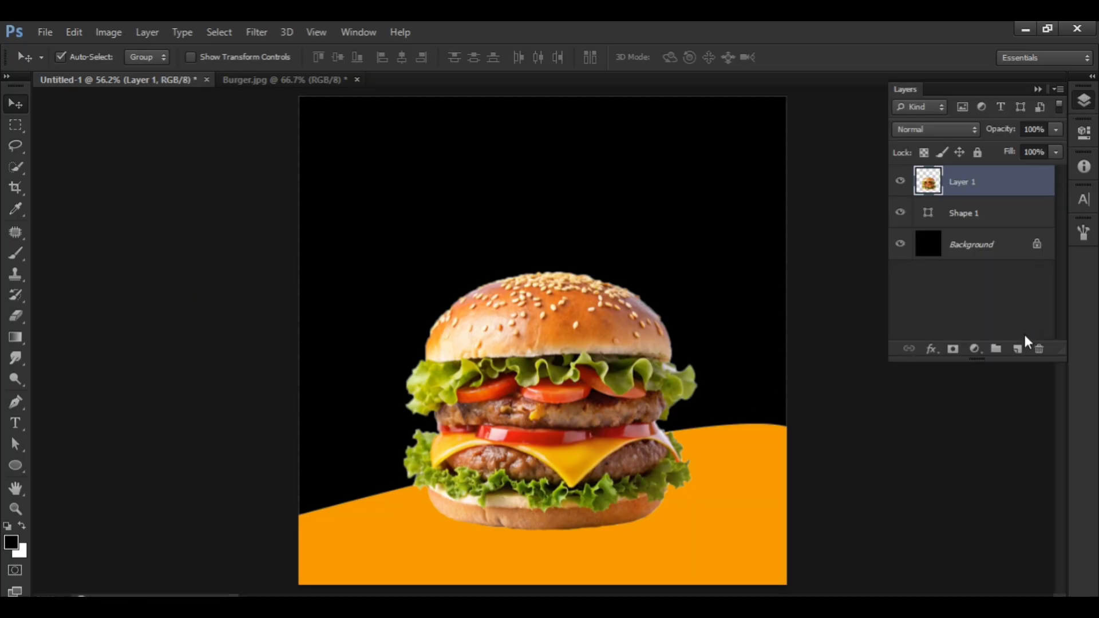
pyautogui.click(996, 217)
pyautogui.click(1019, 350)
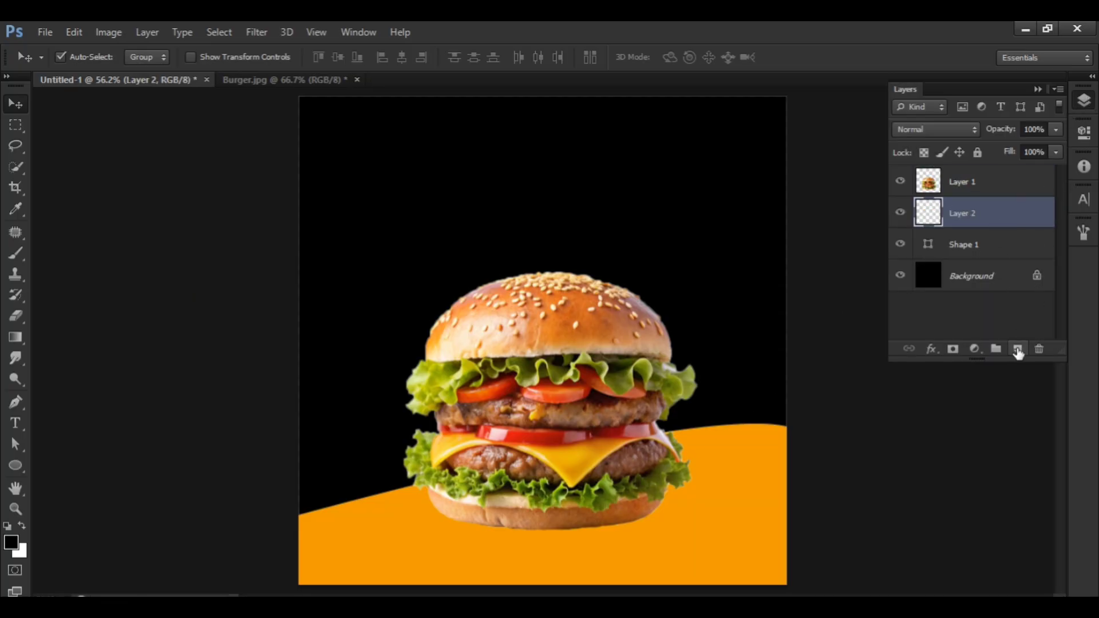
pyautogui.click(1083, 101)
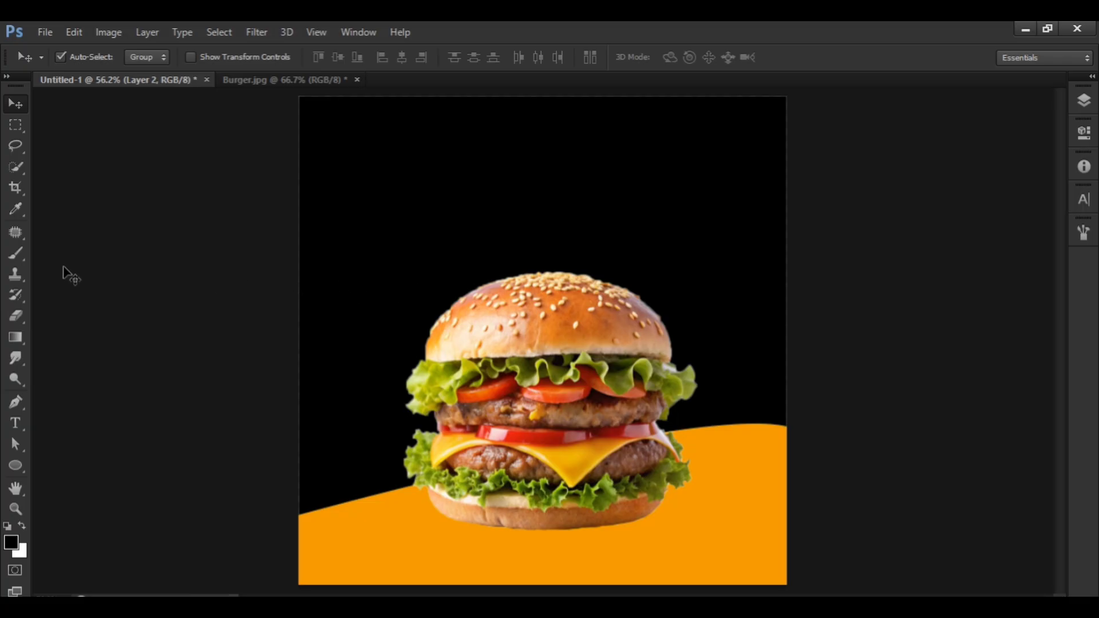
# Paint a soft black shadow beneath the burger with the 800 px elliptical brush.
pyautogui.click(21, 255)
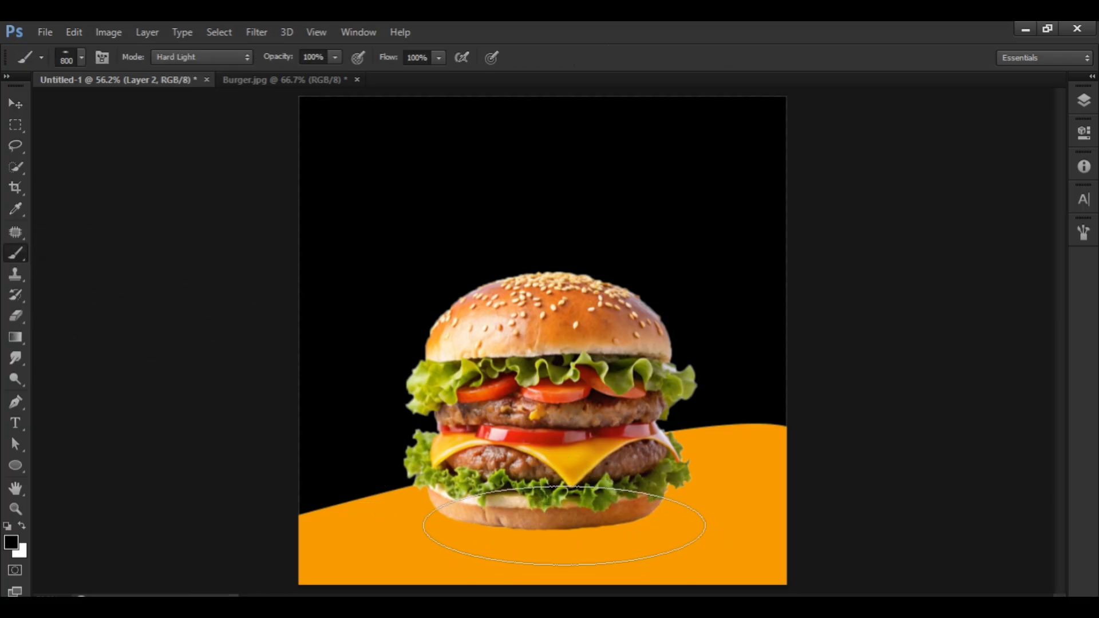
pyautogui.click(543, 526)
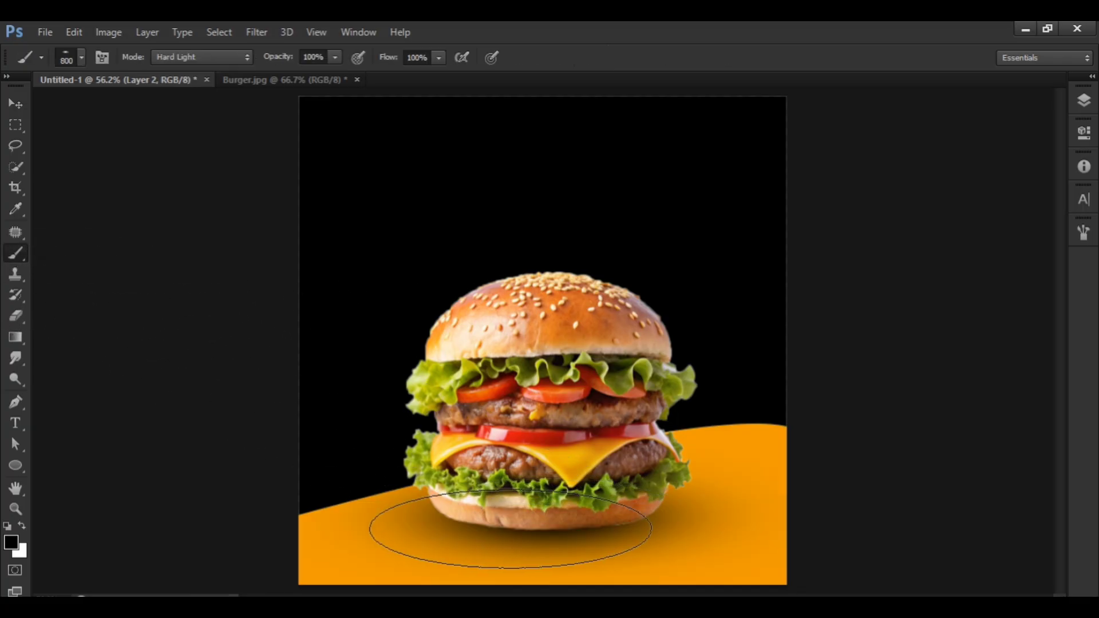
pyautogui.press('v')
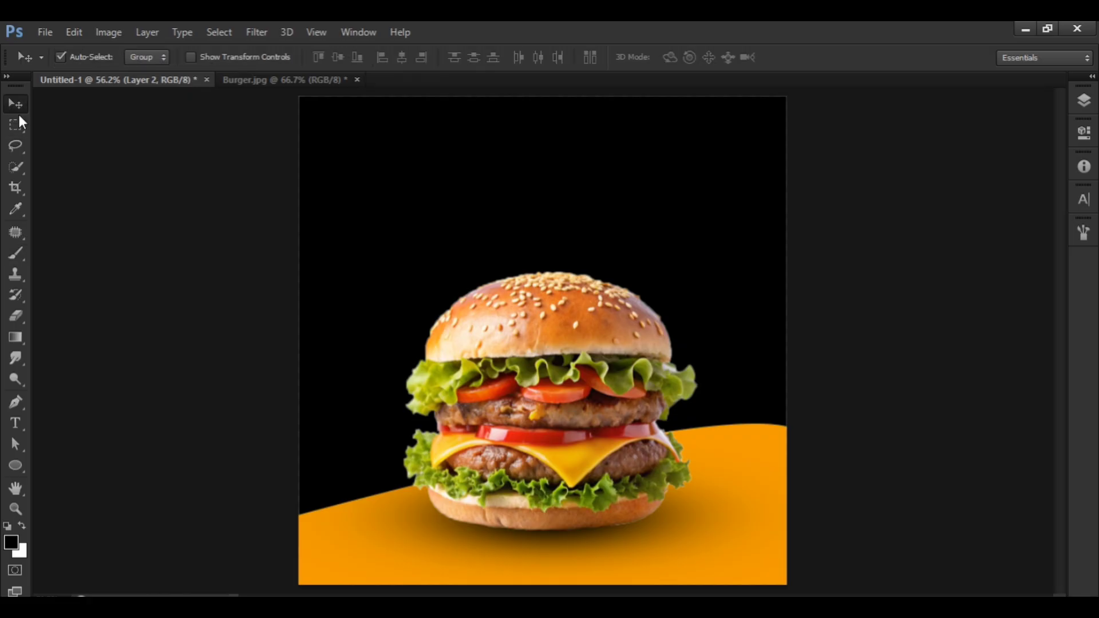
# Flatten the shadow layer slightly from its upper edge with Free Transform and adjust its position under the burger.
pyautogui.hotkey('ctrl', 't')
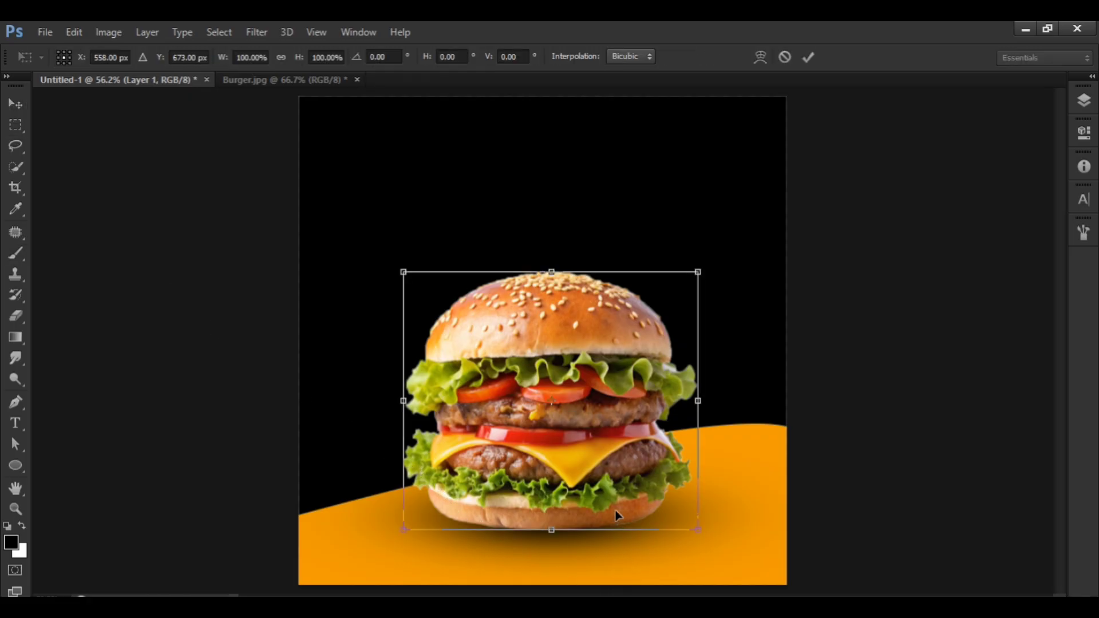
pyautogui.press('Return')
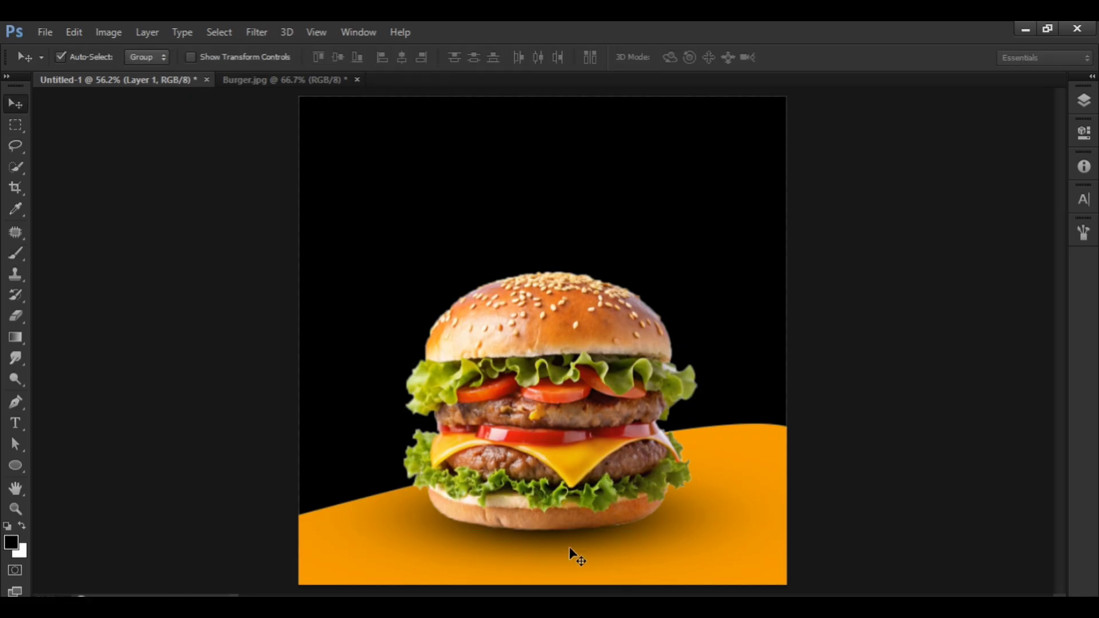
pyautogui.click(569, 547)
pyautogui.hotkey('ctrl', 't')
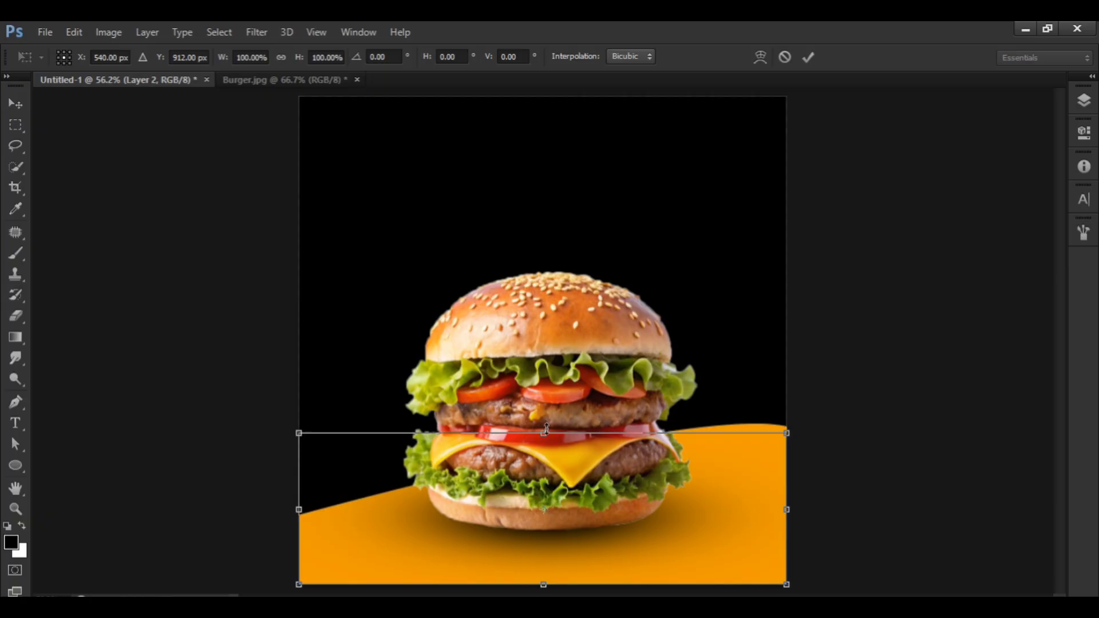
pyautogui.moveTo(547, 428); pyautogui.dragTo(548, 451)
pyautogui.press('Return')
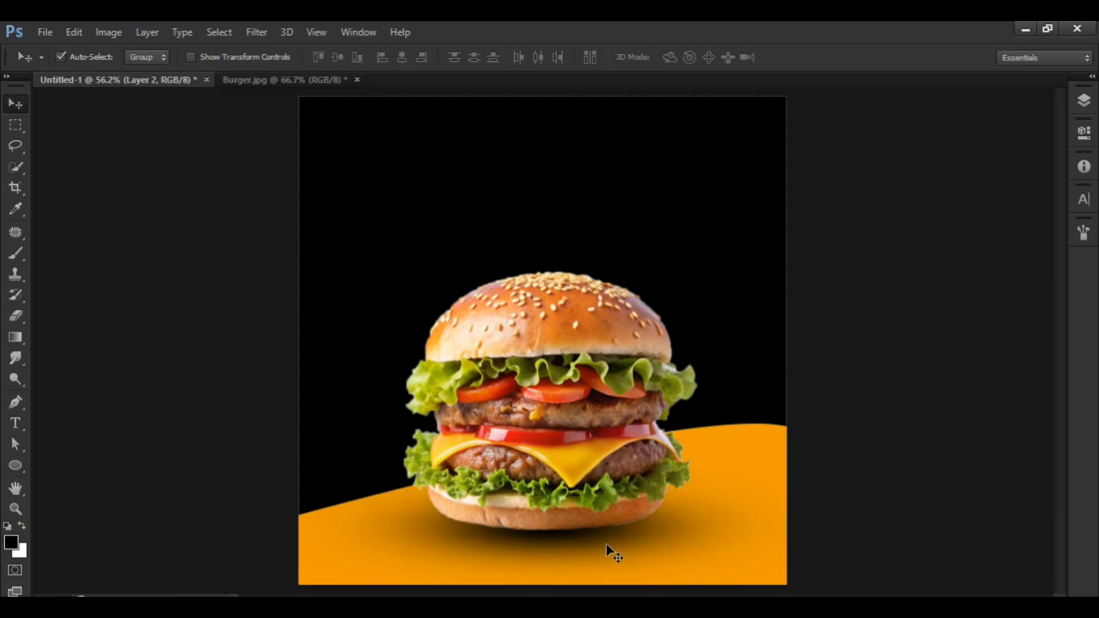
pyautogui.moveTo(602, 540); pyautogui.dragTo(607, 543)
pyautogui.hotkey('ctrl', '-')
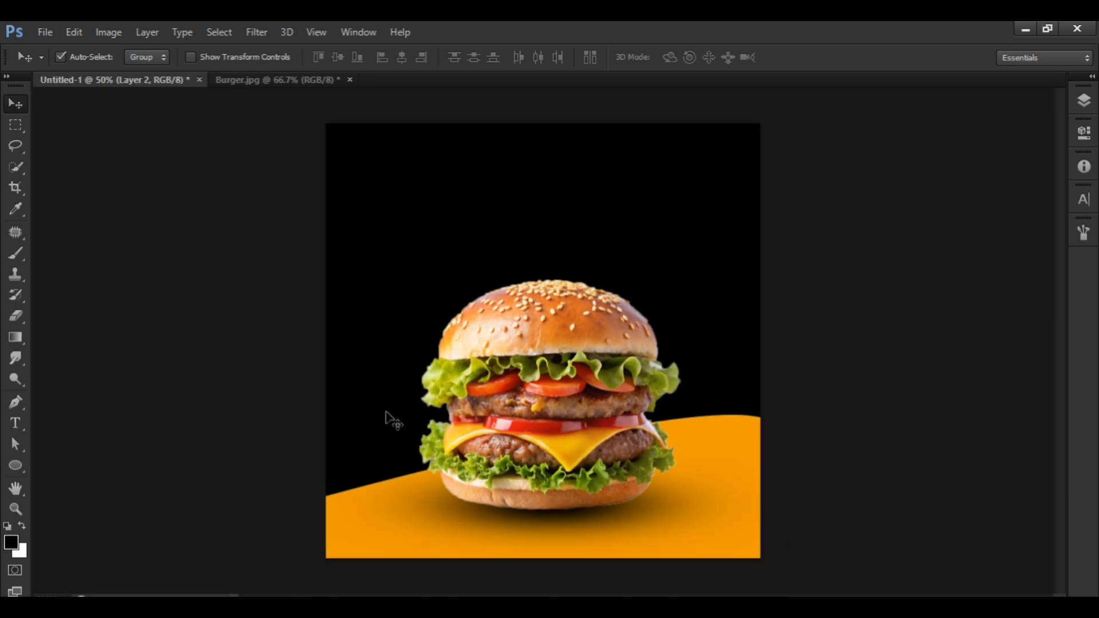
# Make the burger layer active and set the Type tool's font to Bowlby One SC.
pyautogui.click(1083, 101)
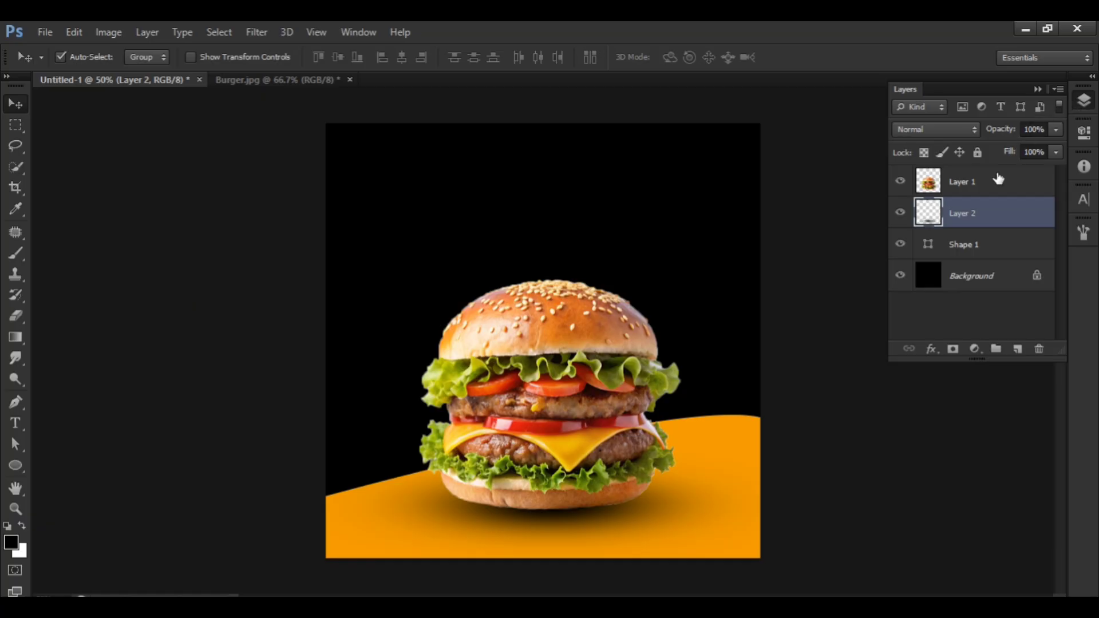
pyautogui.click(995, 182)
pyautogui.click(17, 423)
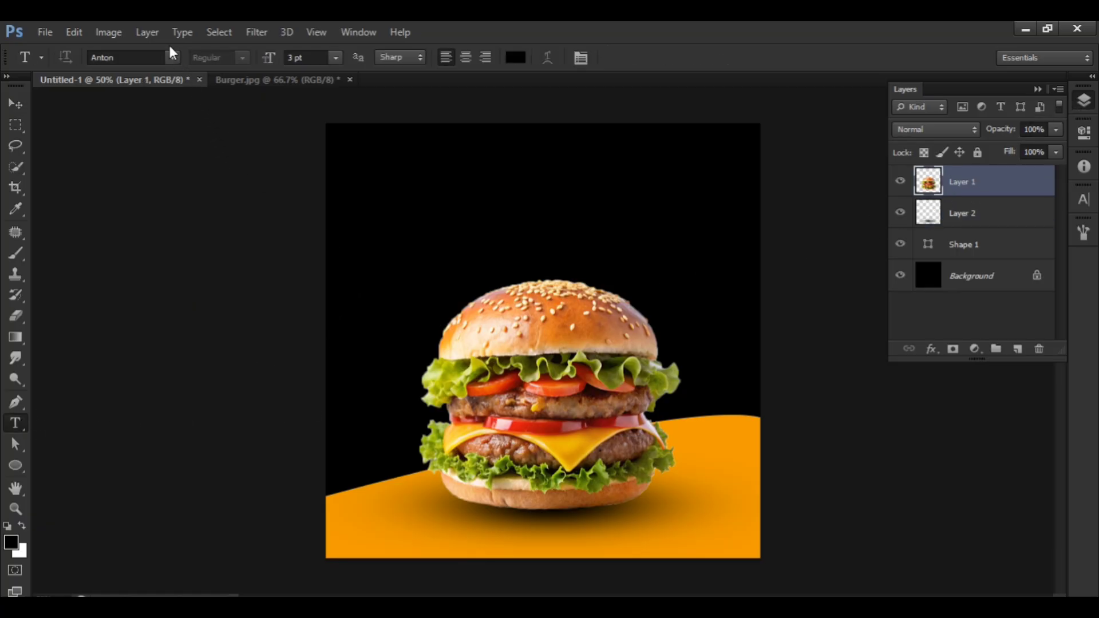
pyautogui.click(172, 58)
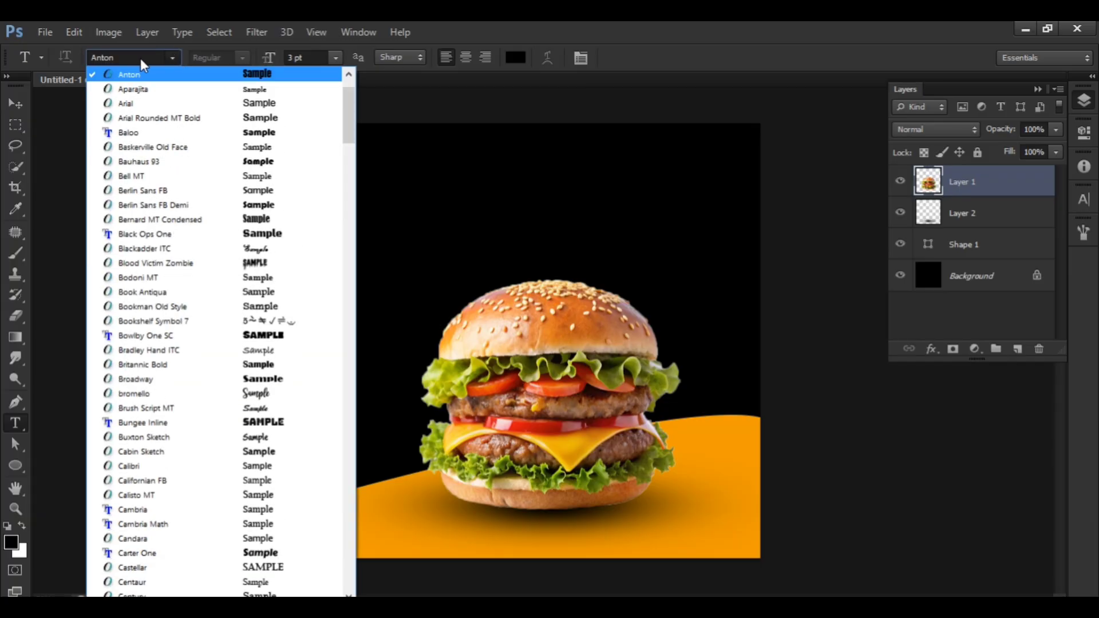
pyautogui.click(132, 57)
pyautogui.write('Bowlby One SC')
pyautogui.press('Return')
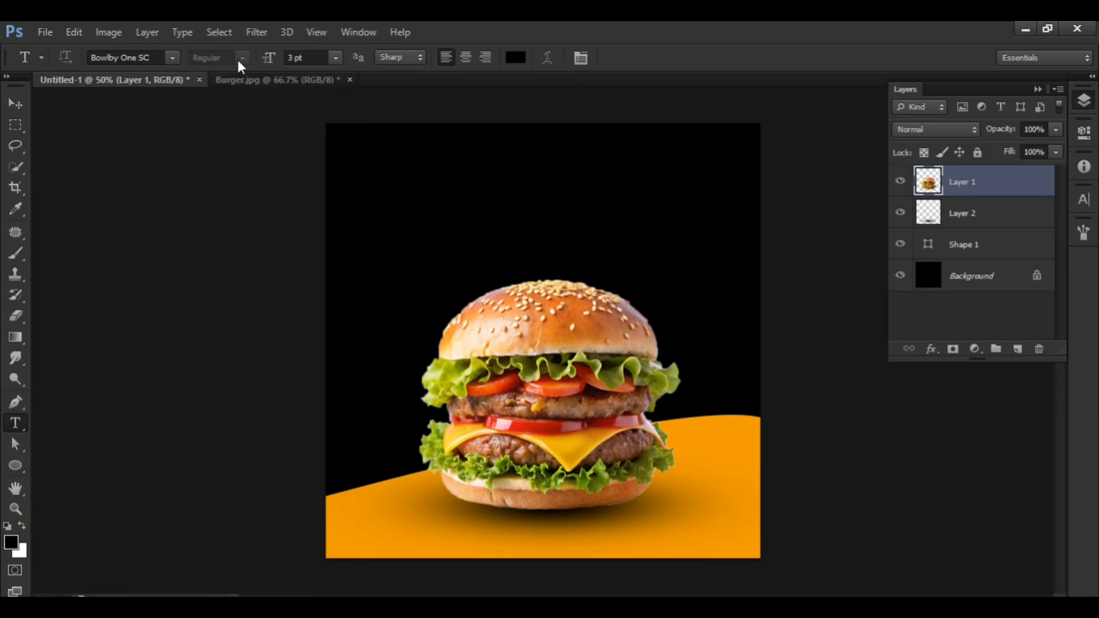
# Start a point text line in the black area above the burger at 11 pt with white (ffffff) text colour.
pyautogui.moveTo(307, 57); pyautogui.dragTo(295, 58)
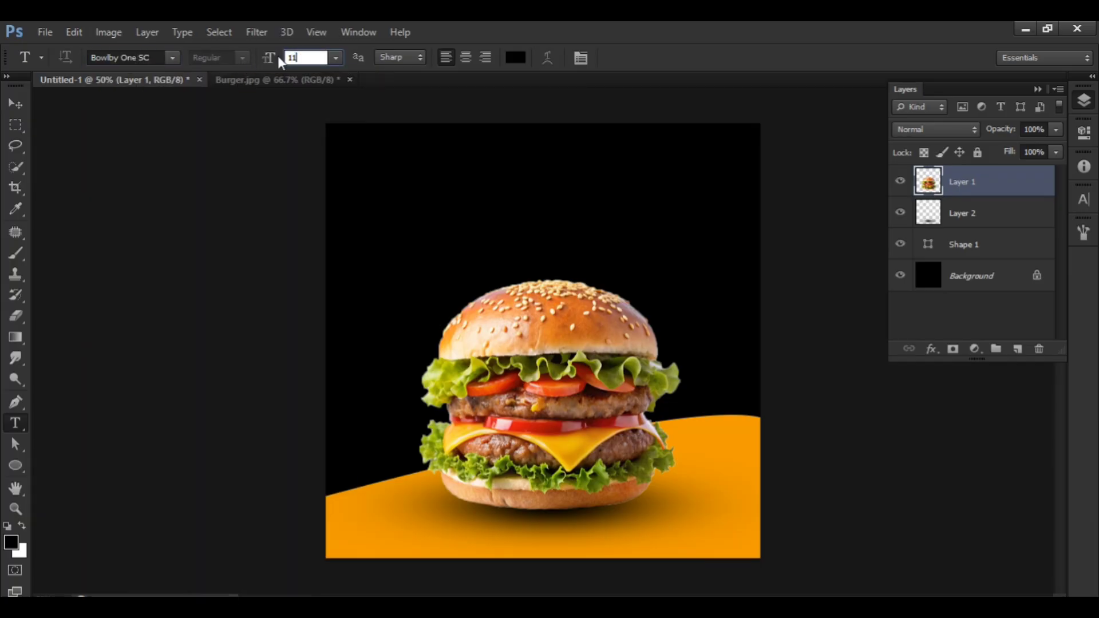
pyautogui.write('11')
pyautogui.press('Return')
pyautogui.click(408, 196)
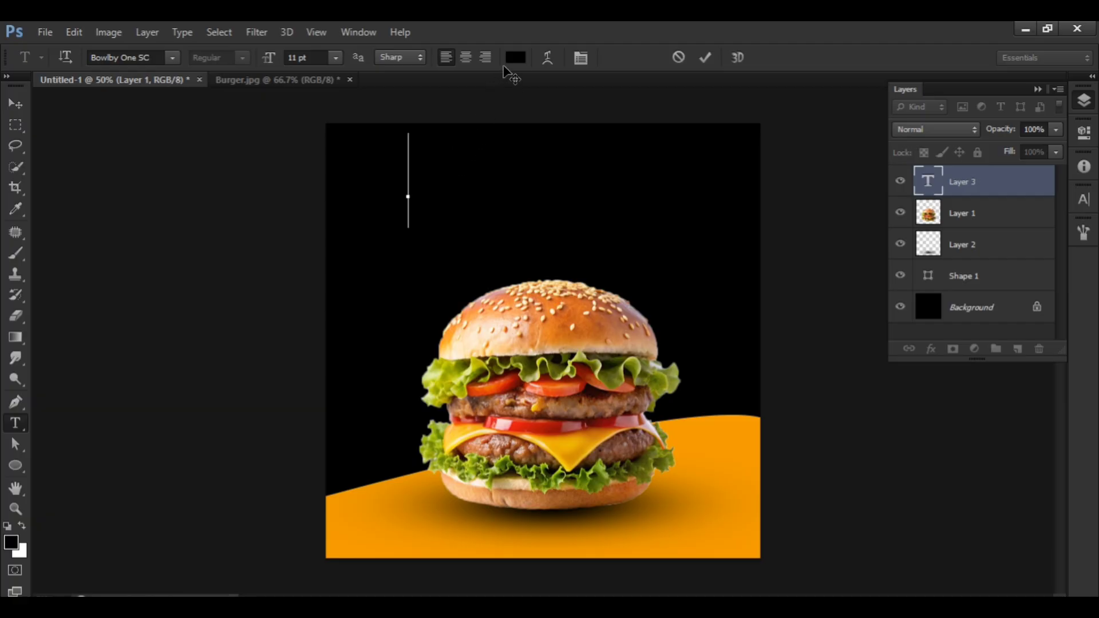
pyautogui.click(515, 57)
pyautogui.moveTo(394, 348); pyautogui.dragTo(327, 231)
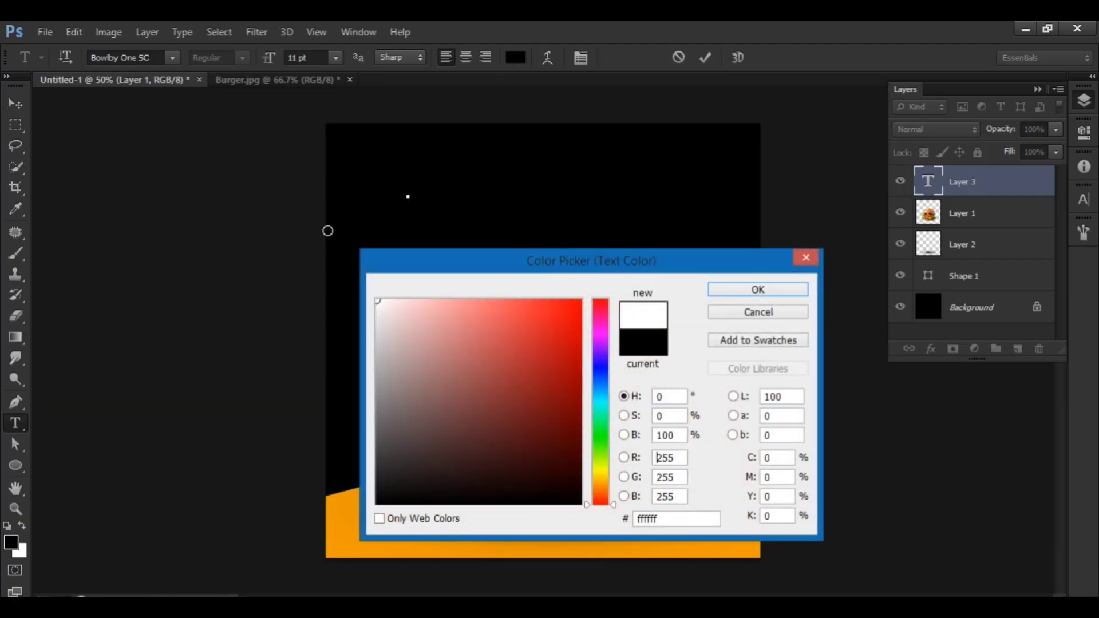
pyautogui.click(753, 289)
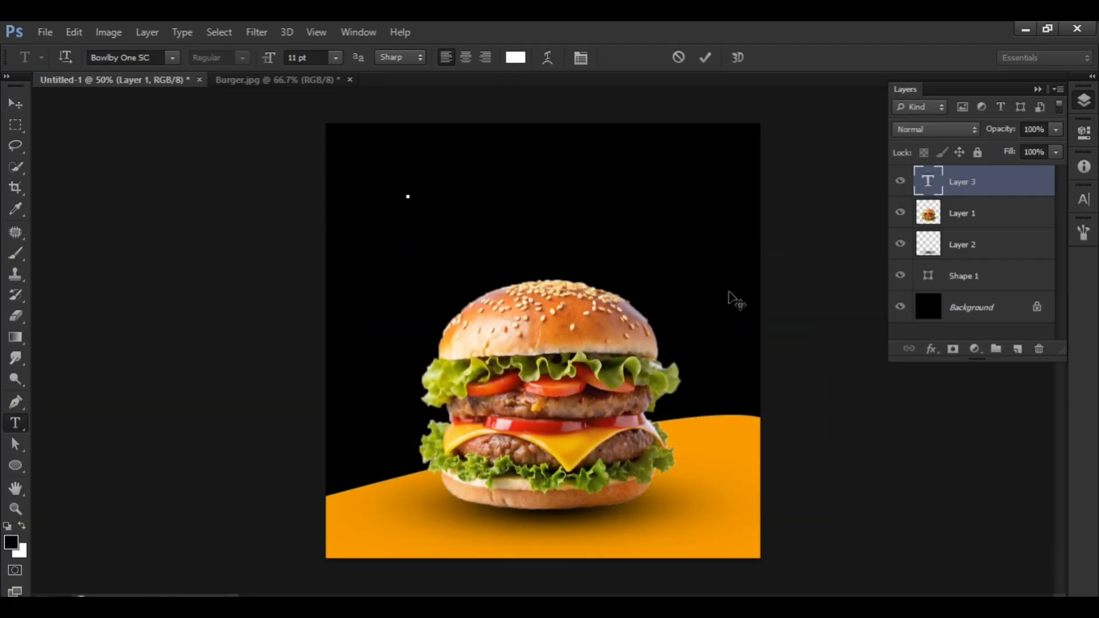
# Enter BURGER as the headline text and commit it.
pyautogui.write('BU')
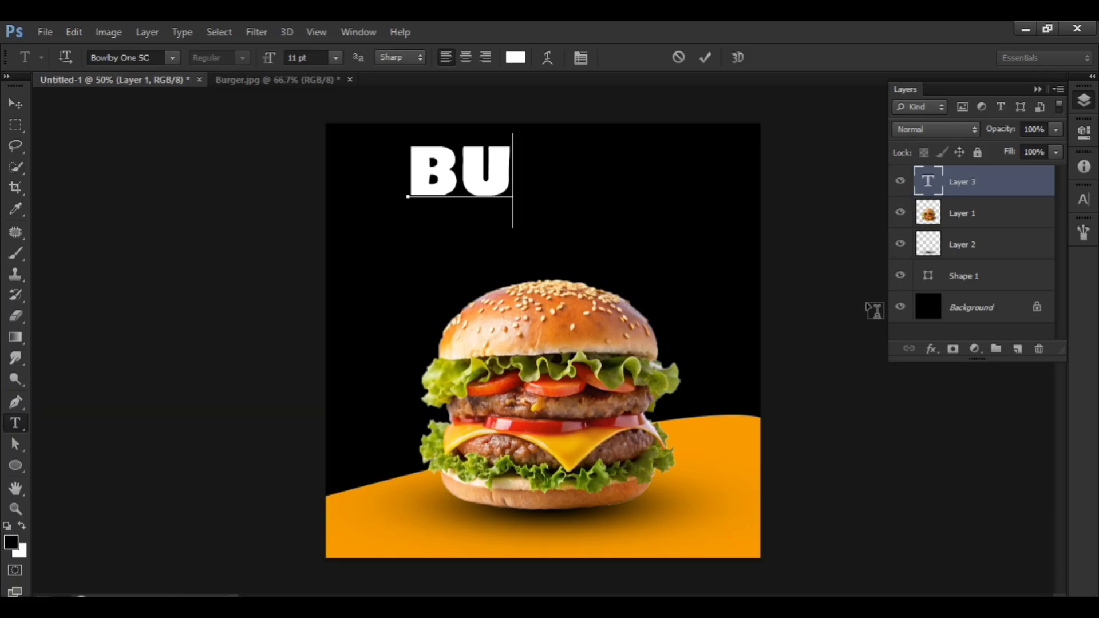
pyautogui.write('RGER')
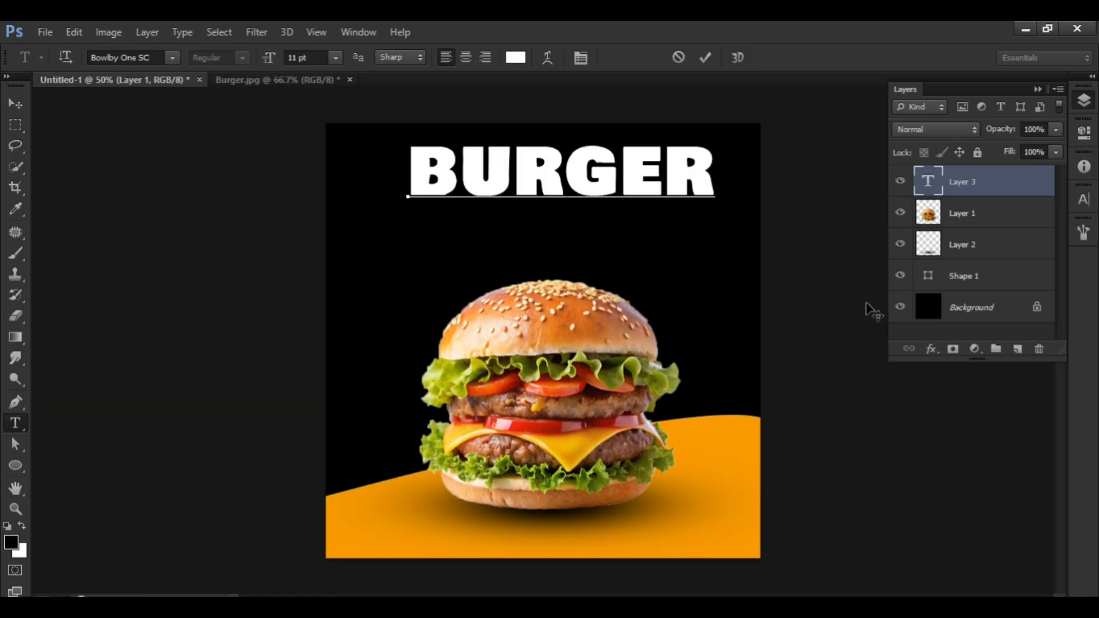
pyautogui.click(16, 103)
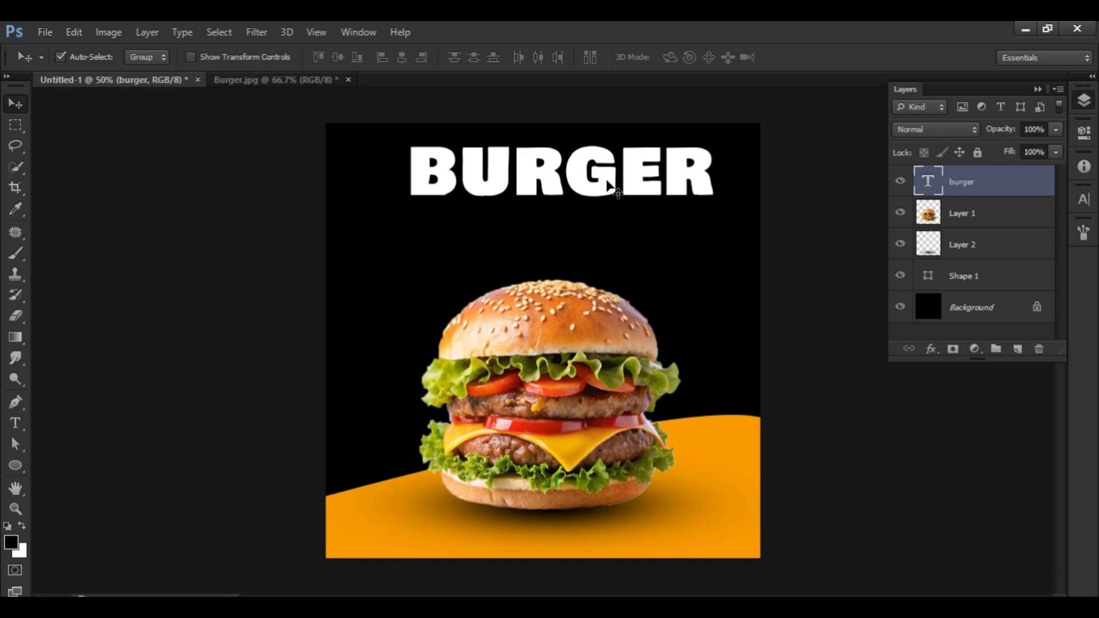
# Move the BURGER headline down close to the bun and skew it vertically by about -8.64° so its right end rises.
pyautogui.moveTo(608, 184); pyautogui.dragTo(576, 250)
pyautogui.hotkey('ctrl', 't')
pyautogui.rightClick(574, 251)
pyautogui.click(654, 322)
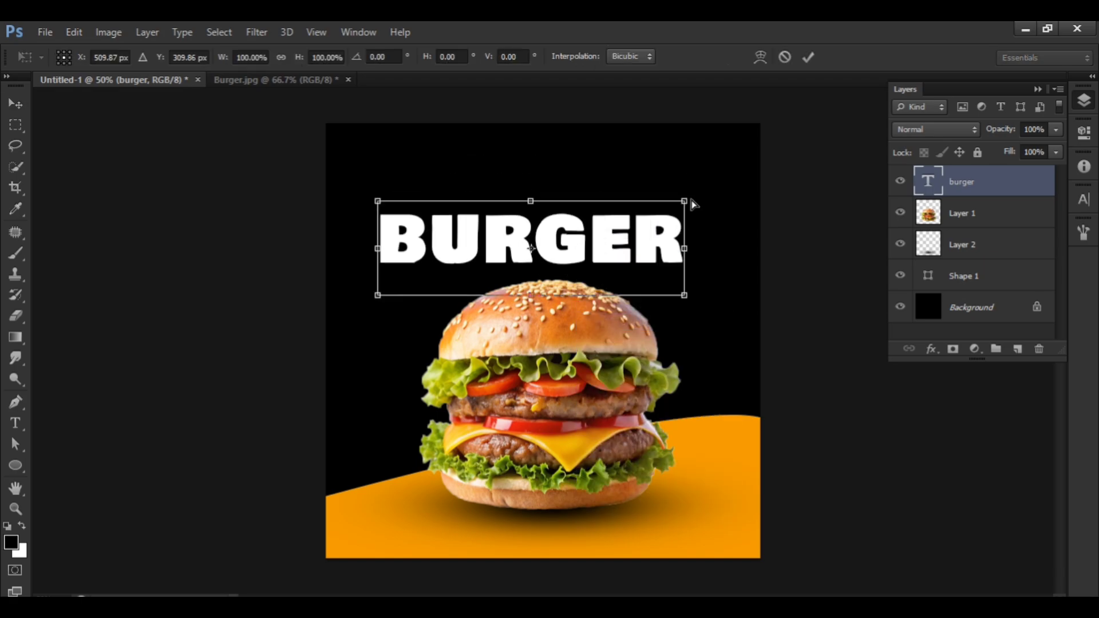
pyautogui.moveTo(688, 205); pyautogui.dragTo(687, 157)
pyautogui.moveTo(600, 213); pyautogui.dragTo(602, 240)
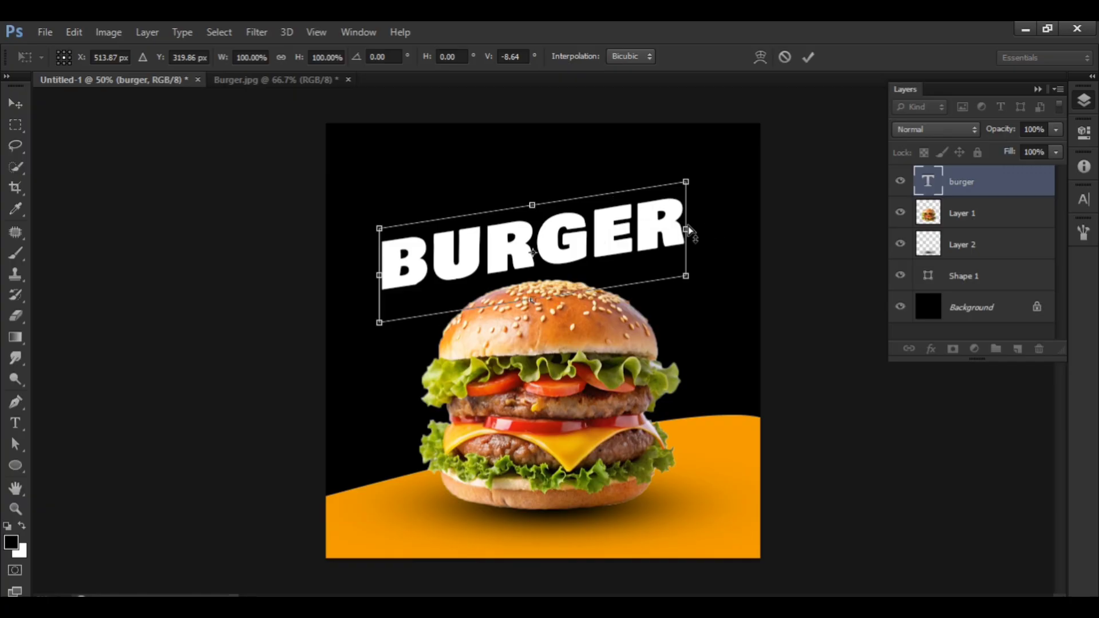
pyautogui.press('Return')
# Stretch the BURGER headline slightly taller from its upper edge with Free Transform, to about 12 pt, and nudge it above the bun.
pyautogui.click(681, 228)
pyautogui.hotkey('ctrl', 't')
pyautogui.moveTo(535, 178); pyautogui.dragTo(536, 163)
pyautogui.press('Return')
pyautogui.moveTo(573, 217); pyautogui.dragTo(541, 235)
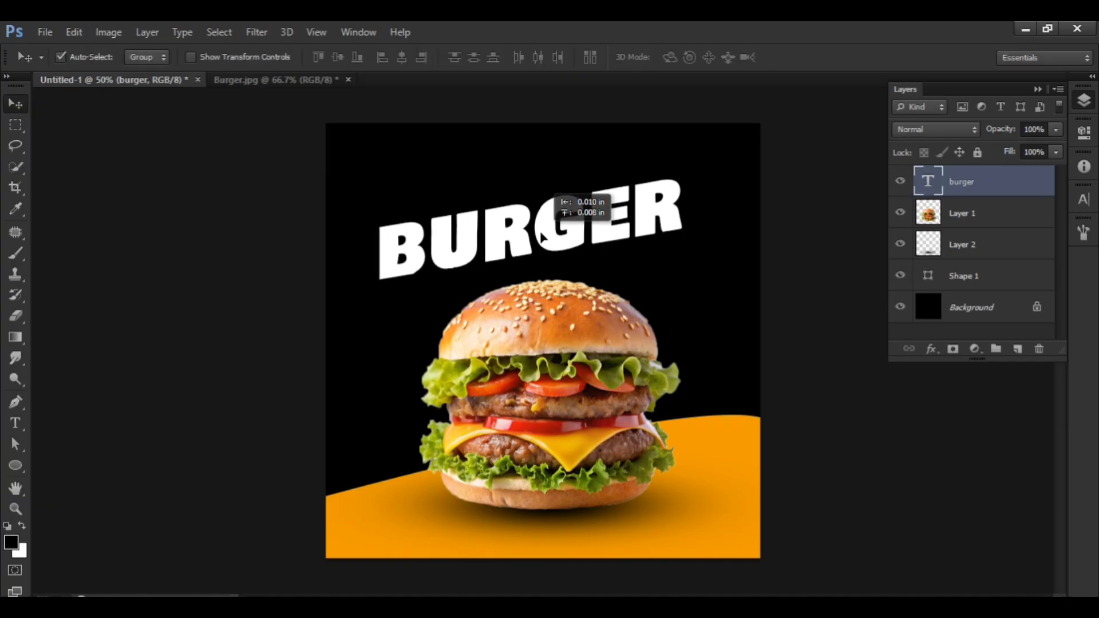
# Recolour the BURGER text to orange ee9b00 by sampling the curved base.
pyautogui.doubleClick(541, 235)
pyautogui.click(516, 58)
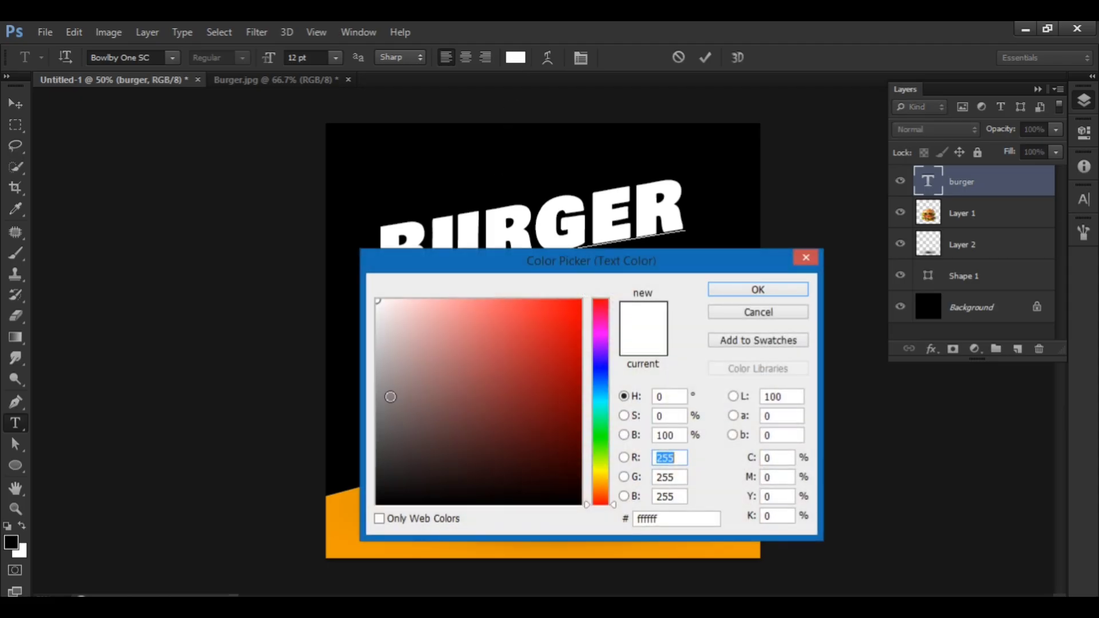
pyautogui.click(339, 533)
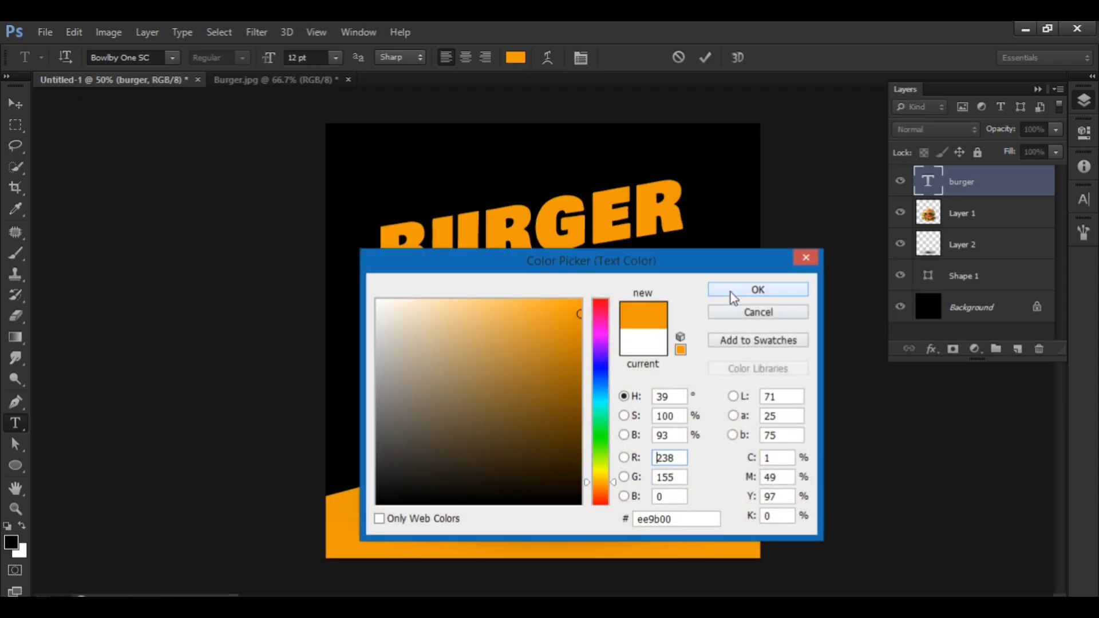
pyautogui.click(733, 294)
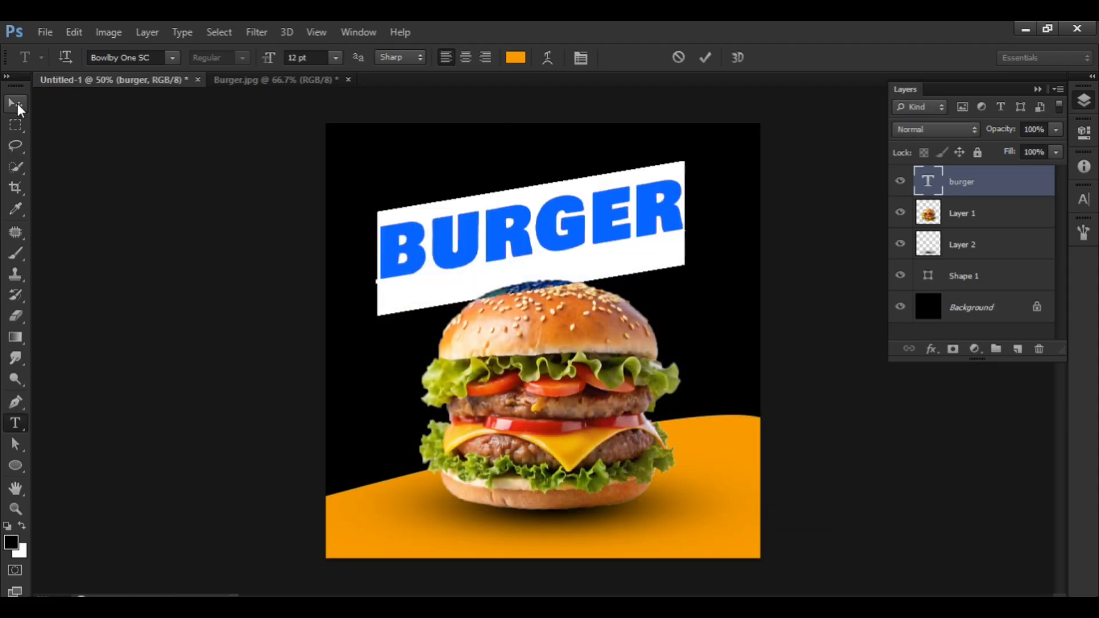
pyautogui.click(15, 104)
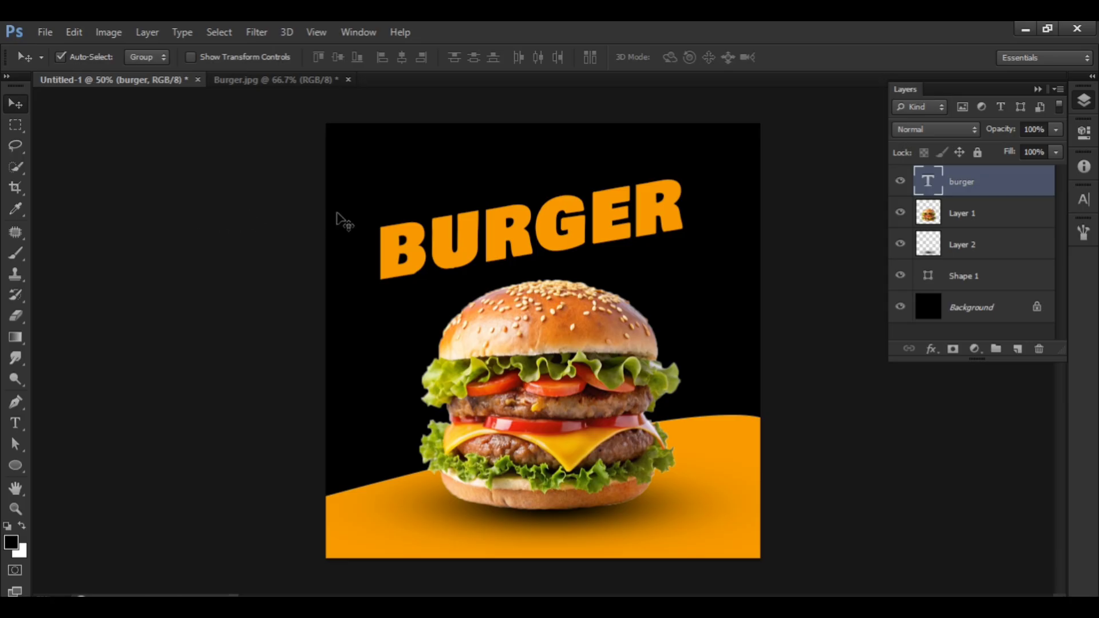
# Start a new text line above the BURGER headline using the bromello font at 4 pt in white (ffffff).
pyautogui.press('t')
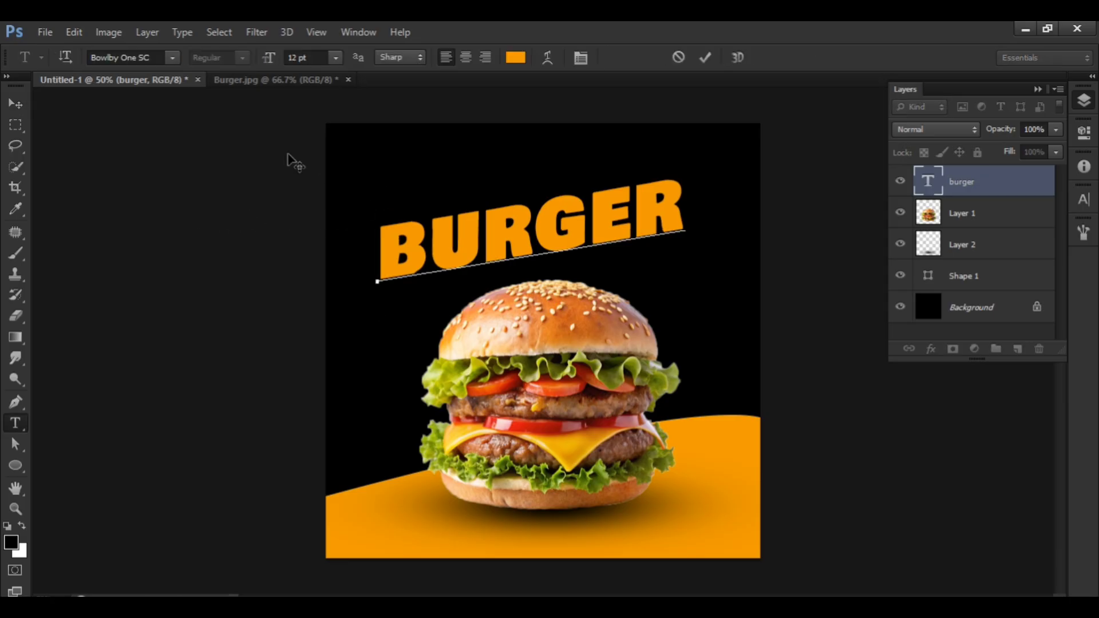
pyautogui.press('v')
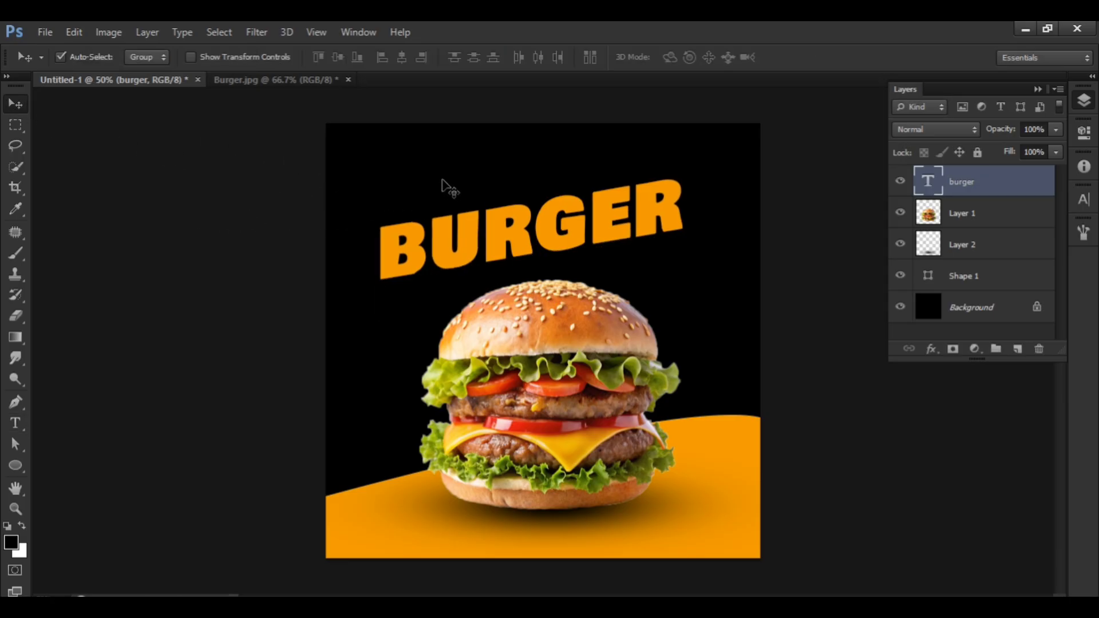
pyautogui.press('t')
pyautogui.click(440, 171)
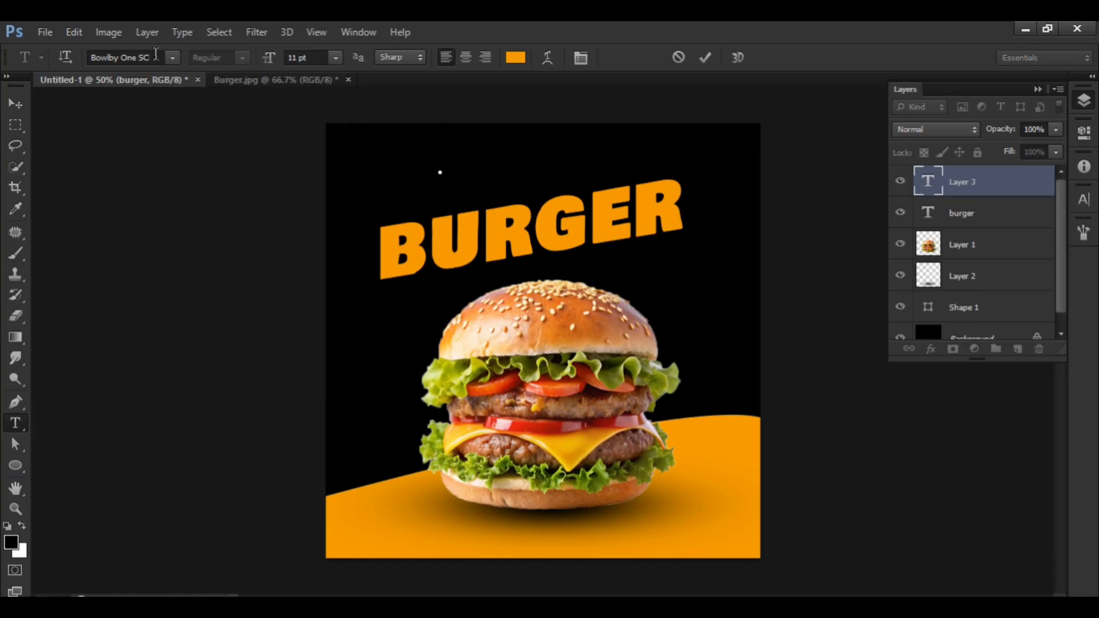
pyautogui.click(157, 53)
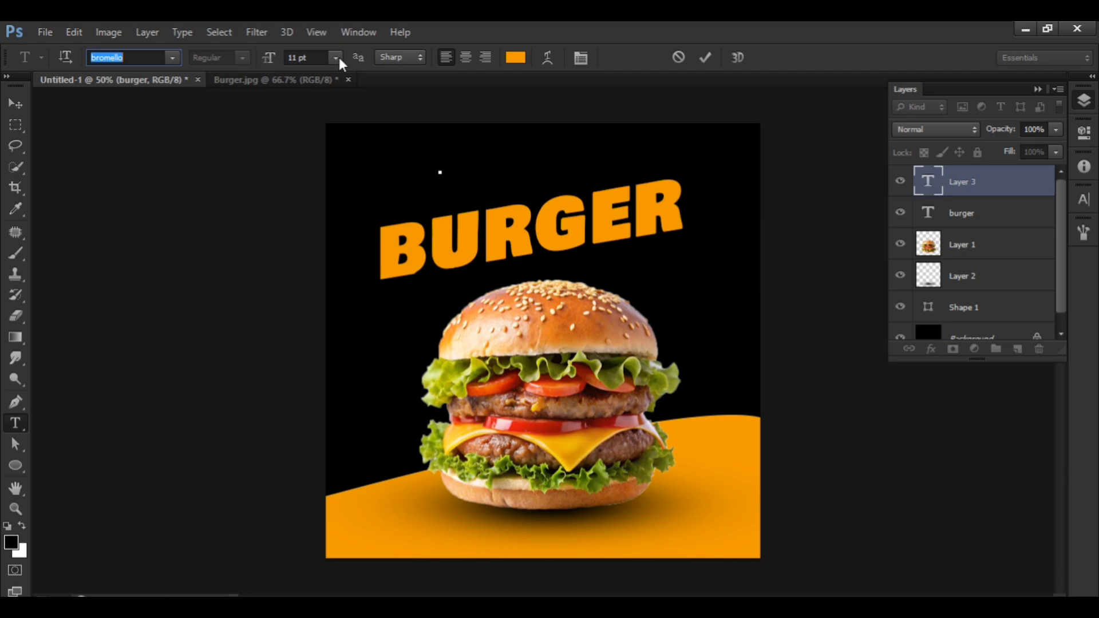
pyautogui.click(336, 57)
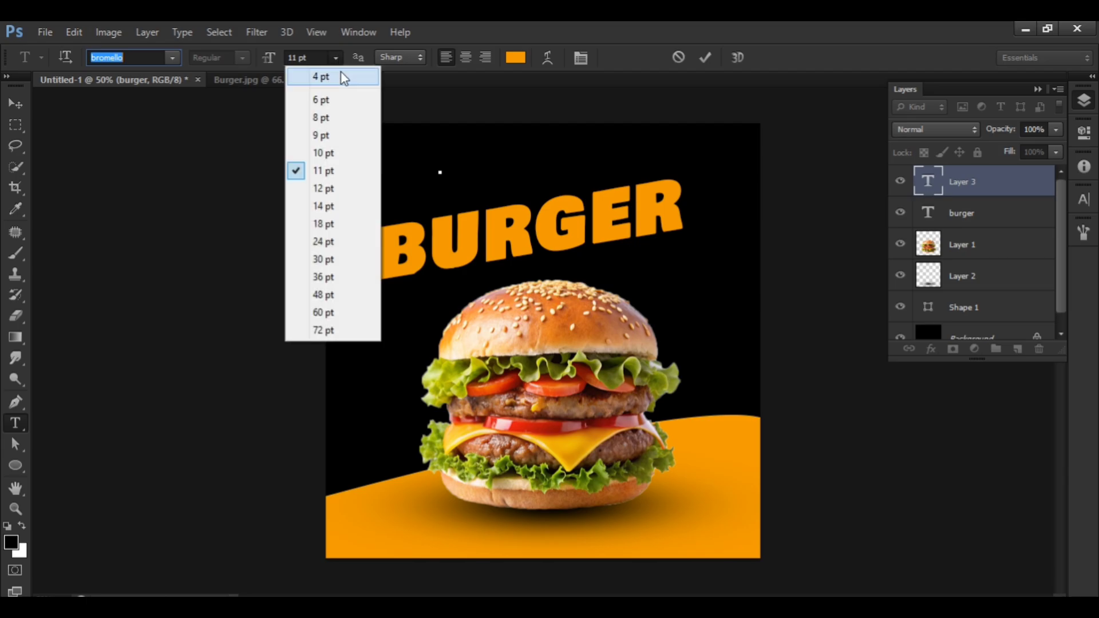
pyautogui.click(344, 81)
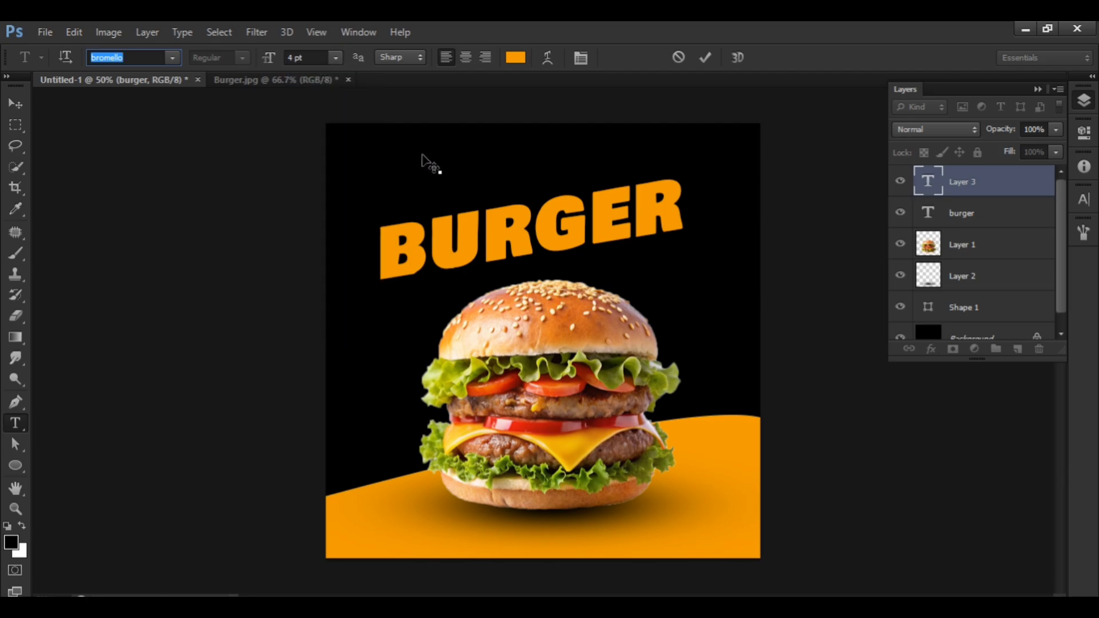
pyautogui.click(515, 58)
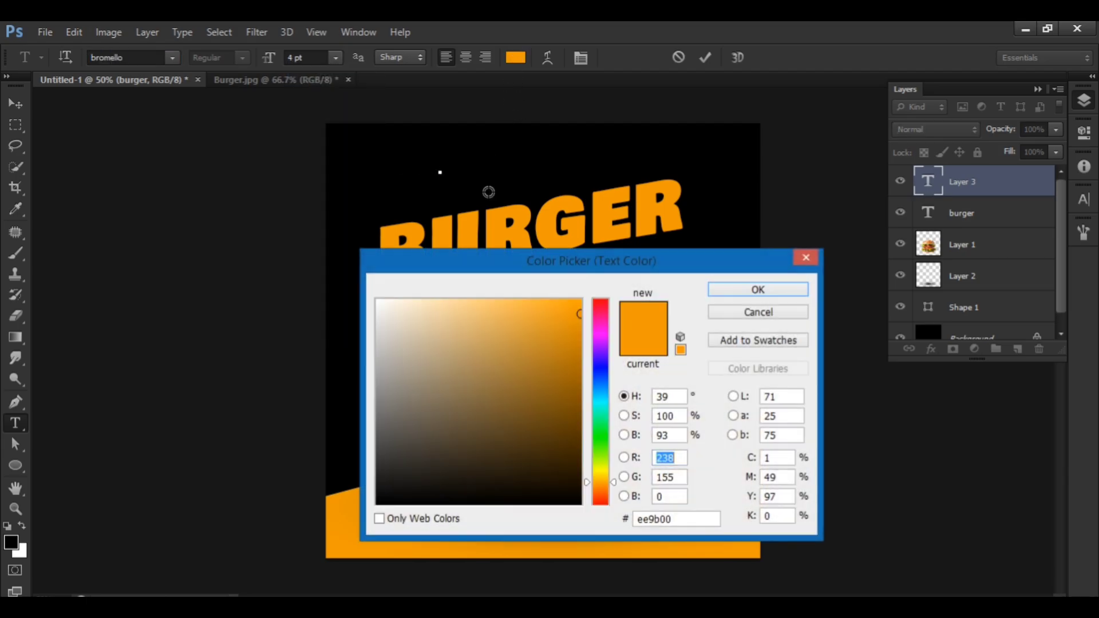
pyautogui.moveTo(452, 312); pyautogui.dragTo(258, 248)
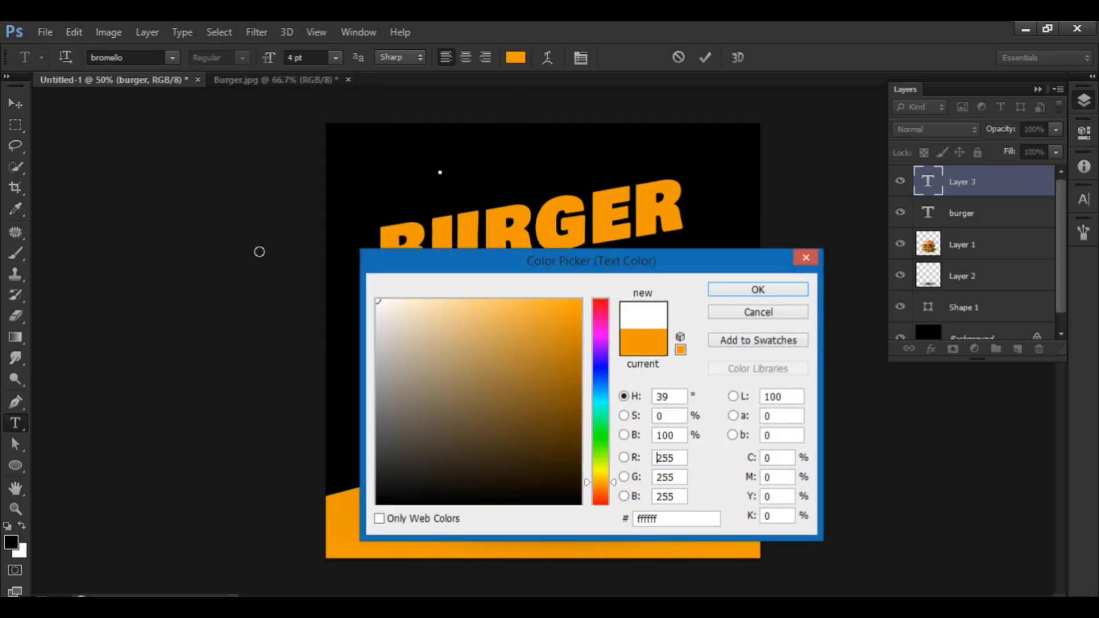
pyautogui.click(725, 293)
# Enter the tagline "Hot And Delicous" and commit it.
pyautogui.write('b')
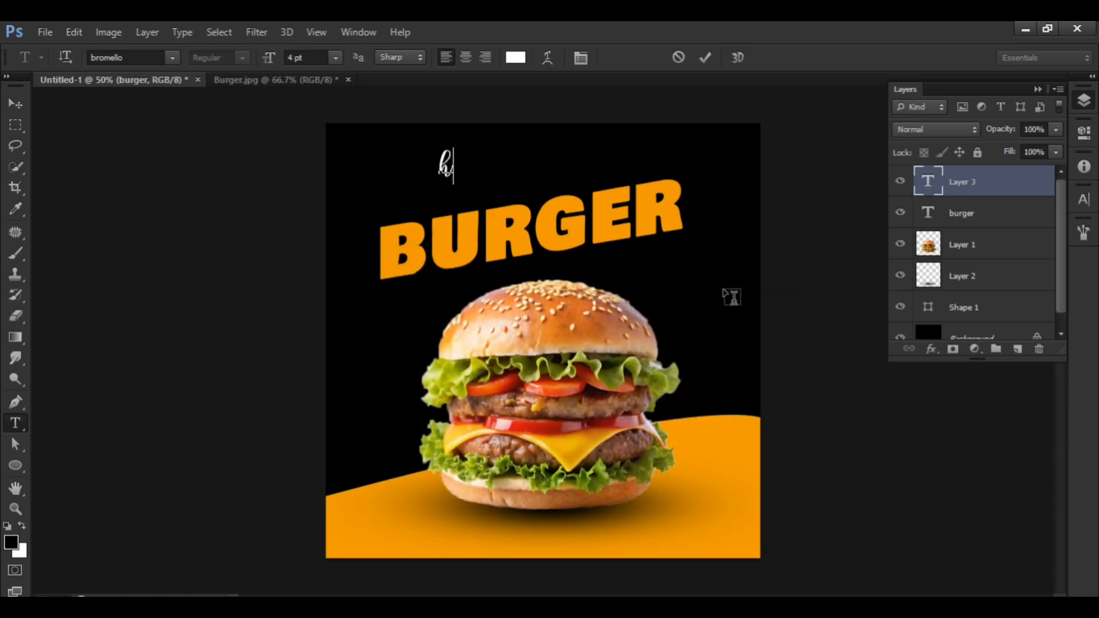
pyautogui.write('ot And')
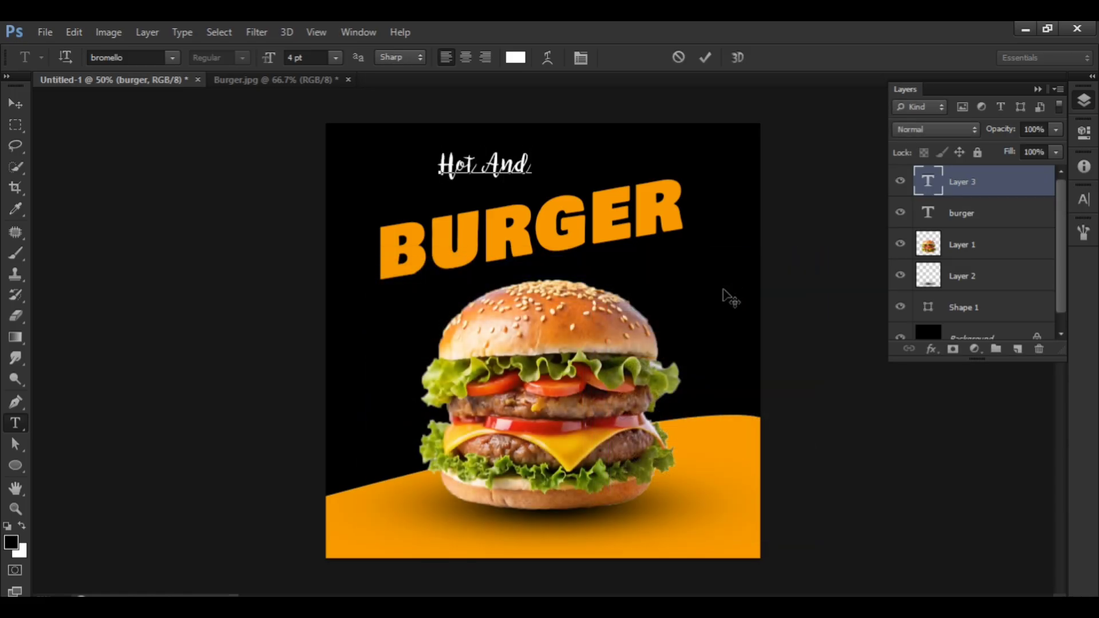
pyautogui.write('Delic')
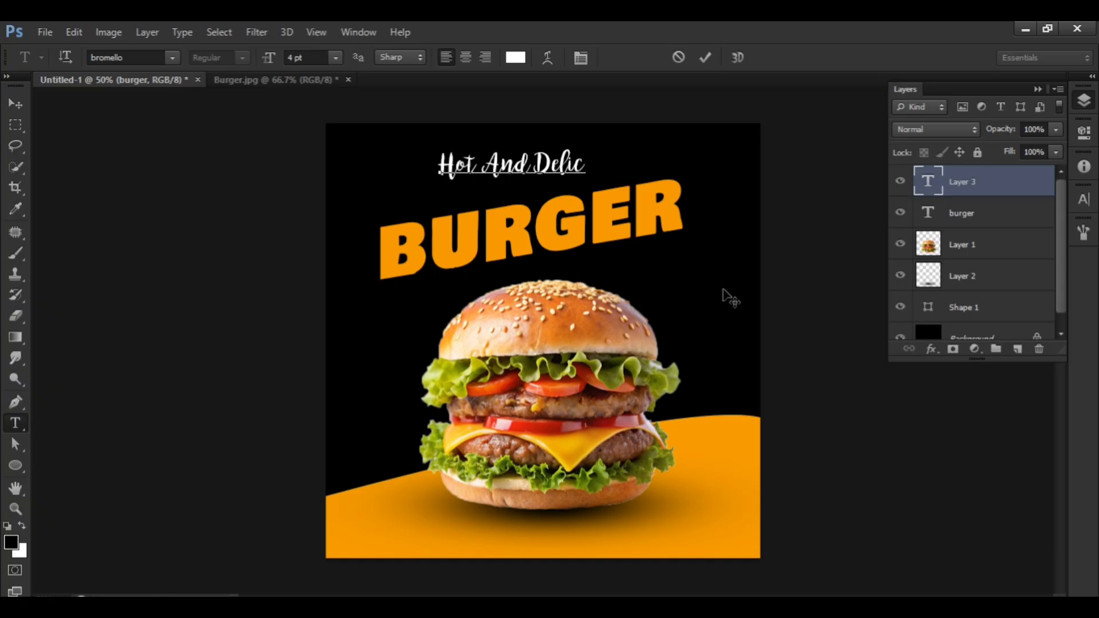
pyautogui.write('ous')
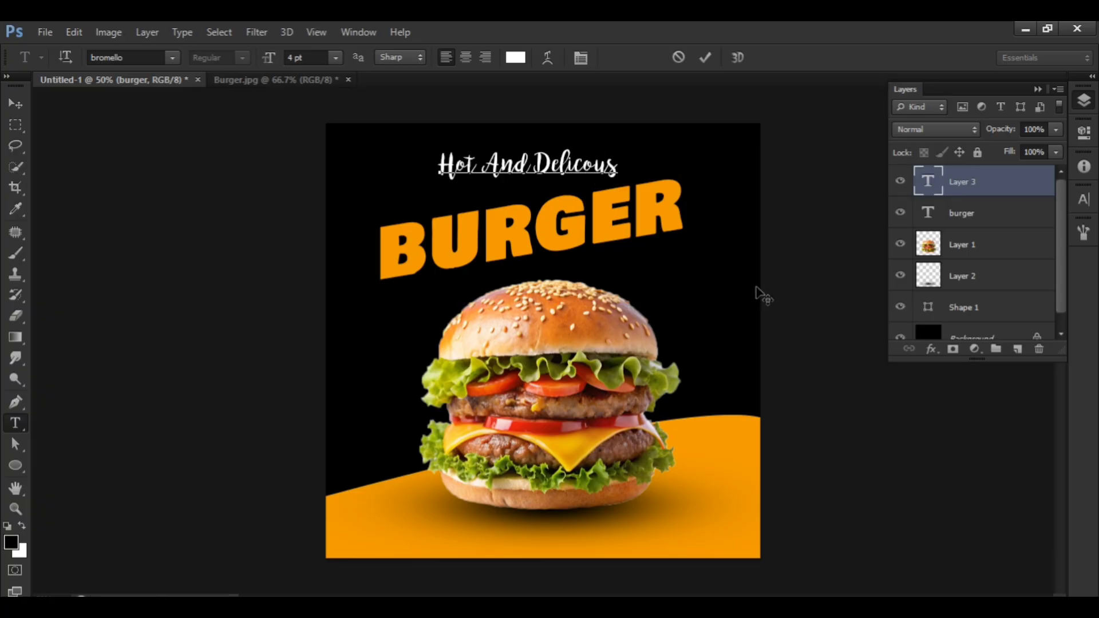
pyautogui.click(16, 104)
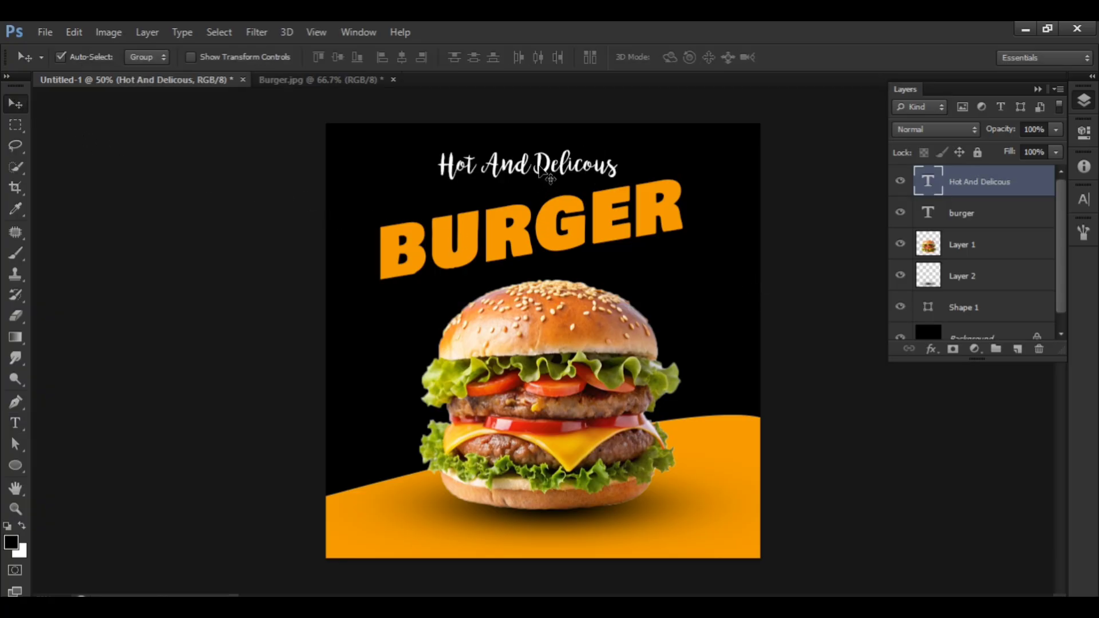
# Move the tagline down toward BURGER and skew it, lowering its left end and raising its right end to follow the headline's slant.
pyautogui.moveTo(540, 171); pyautogui.dragTo(538, 192)
pyautogui.hotkey('ctrl', 't')
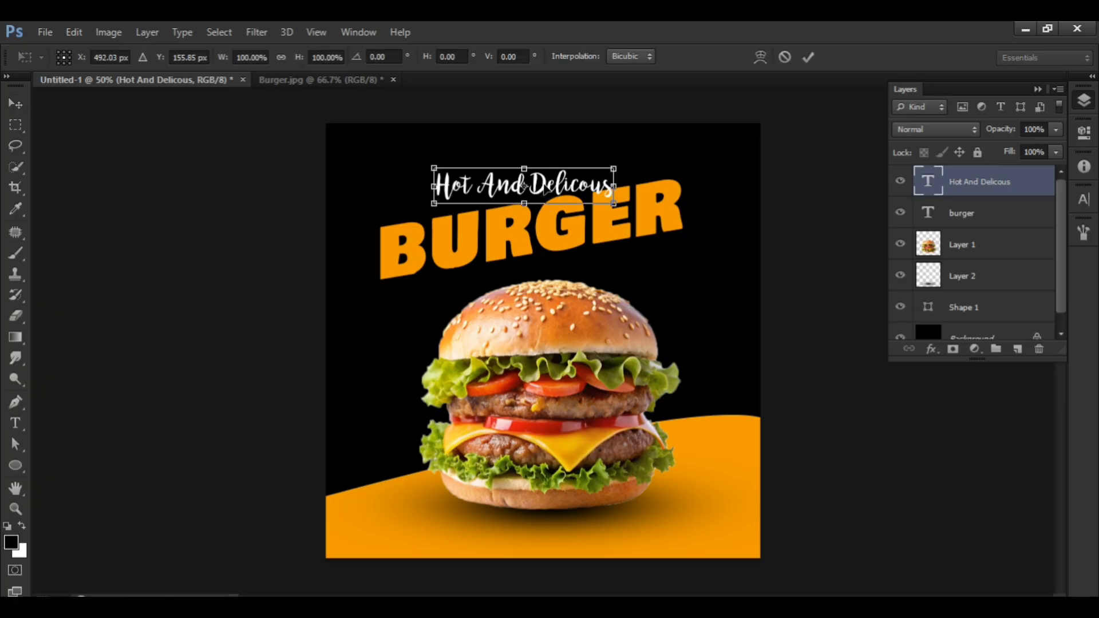
pyautogui.rightClick(544, 181)
pyautogui.click(601, 253)
pyautogui.moveTo(434, 206); pyautogui.dragTo(434, 218)
pyautogui.moveTo(618, 172); pyautogui.dragTo(616, 152)
pyautogui.press('Return')
# Shift the tagline slightly left, skew its right end up by about 2.05° more, and nudge it closer to BURGER.
pyautogui.moveTo(566, 180); pyautogui.dragTo(554, 177)
pyautogui.hotkey('ctrl', 't')
pyautogui.rightClick(569, 182)
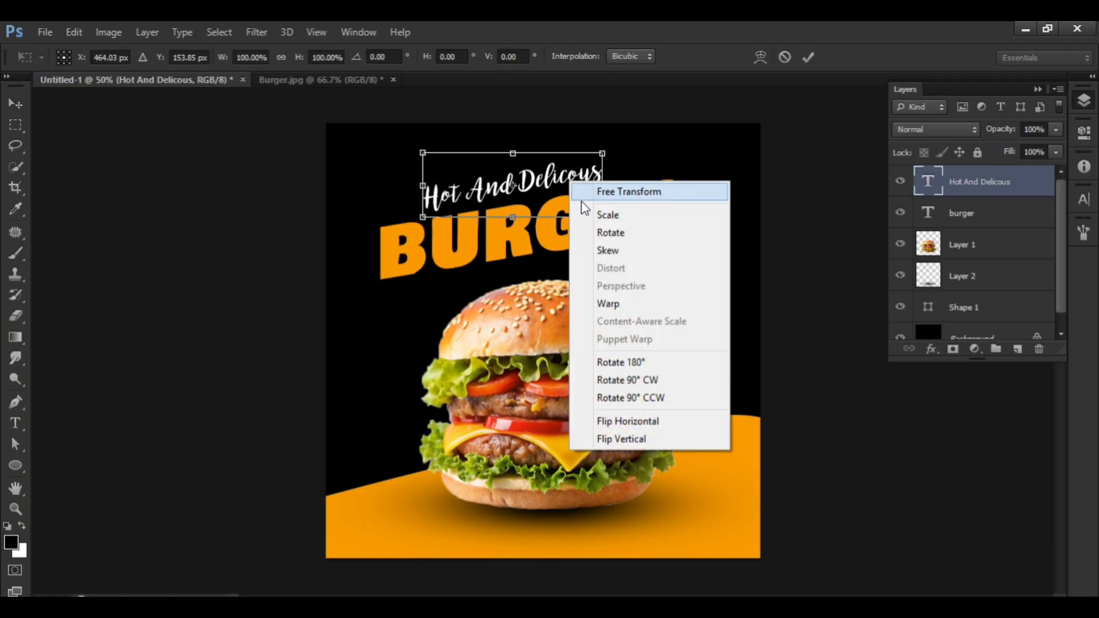
pyautogui.click(595, 250)
pyautogui.moveTo(605, 154); pyautogui.dragTo(604, 147)
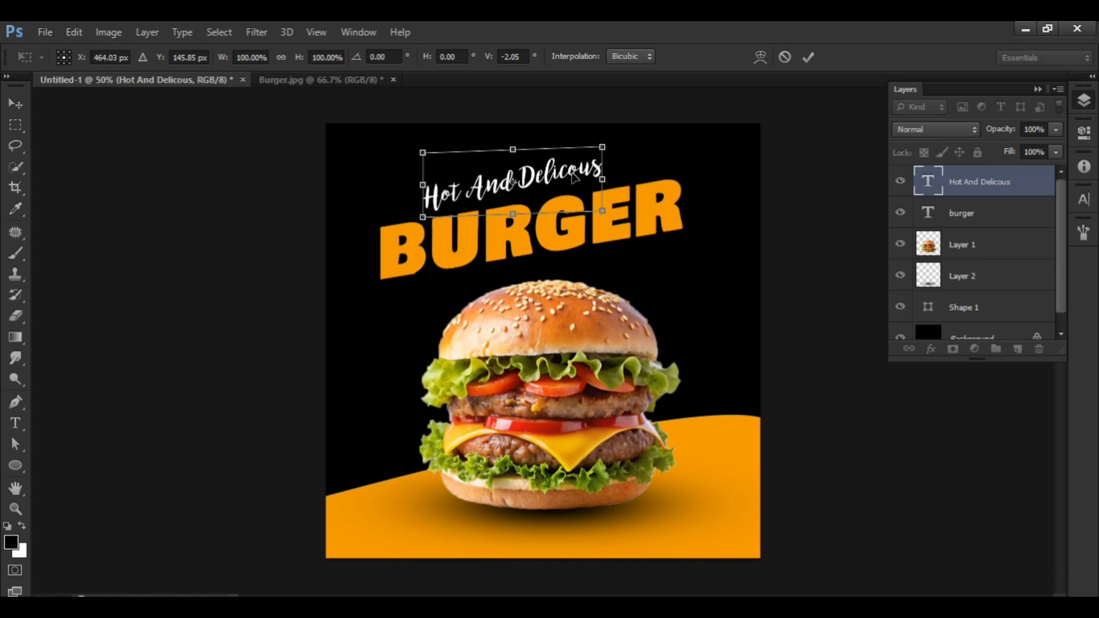
pyautogui.press('Return')
pyautogui.moveTo(562, 179); pyautogui.dragTo(562, 181)
# Fine-tune the tagline's skew from its left and right ends until it runs parallel to the top of BURGER.
pyautogui.hotkey('ctrl', 't')
pyautogui.rightClick(532, 195)
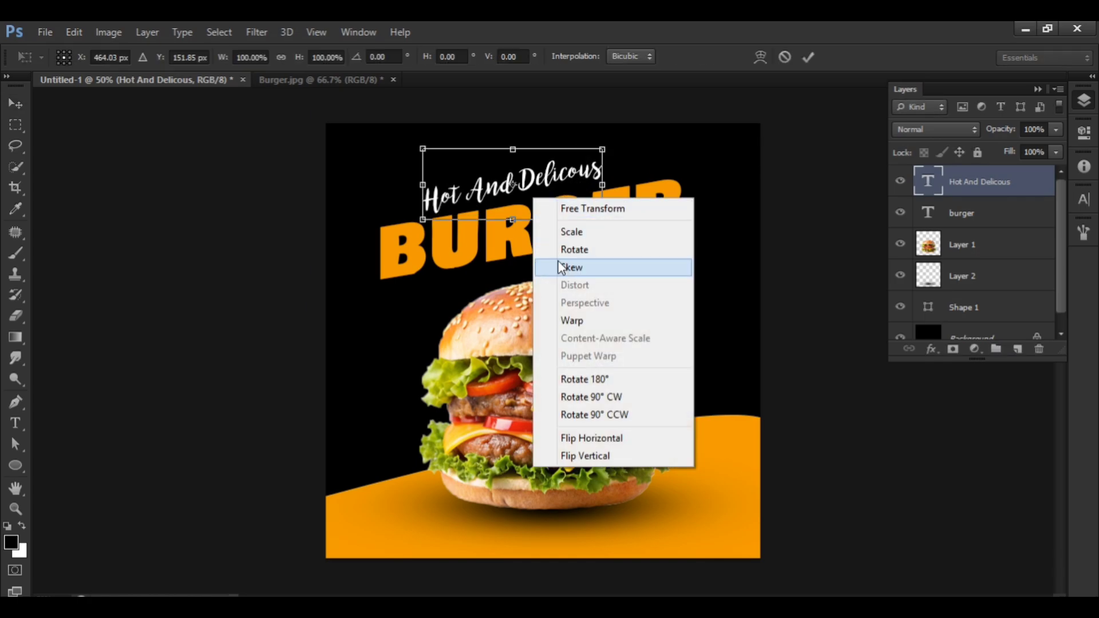
pyautogui.click(564, 264)
pyautogui.moveTo(422, 225); pyautogui.dragTo(422, 214)
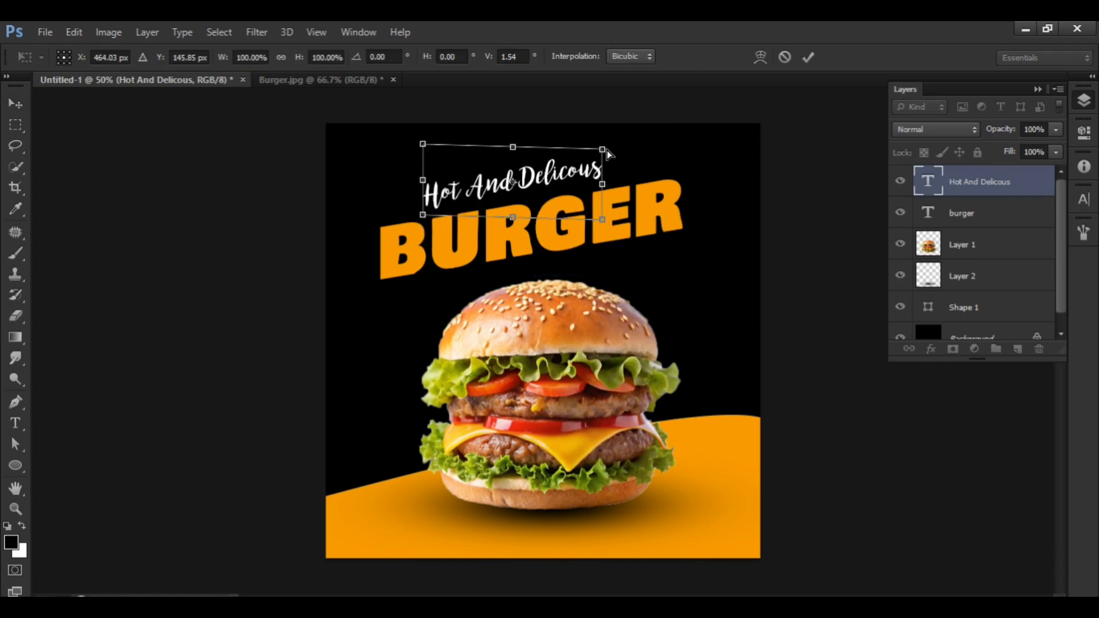
pyautogui.moveTo(601, 151); pyautogui.dragTo(564, 182)
pyautogui.press('Return')
pyautogui.hotkey('ctrl', 't')
pyautogui.rightClick(559, 178)
pyautogui.click(595, 245)
pyautogui.press('Return')
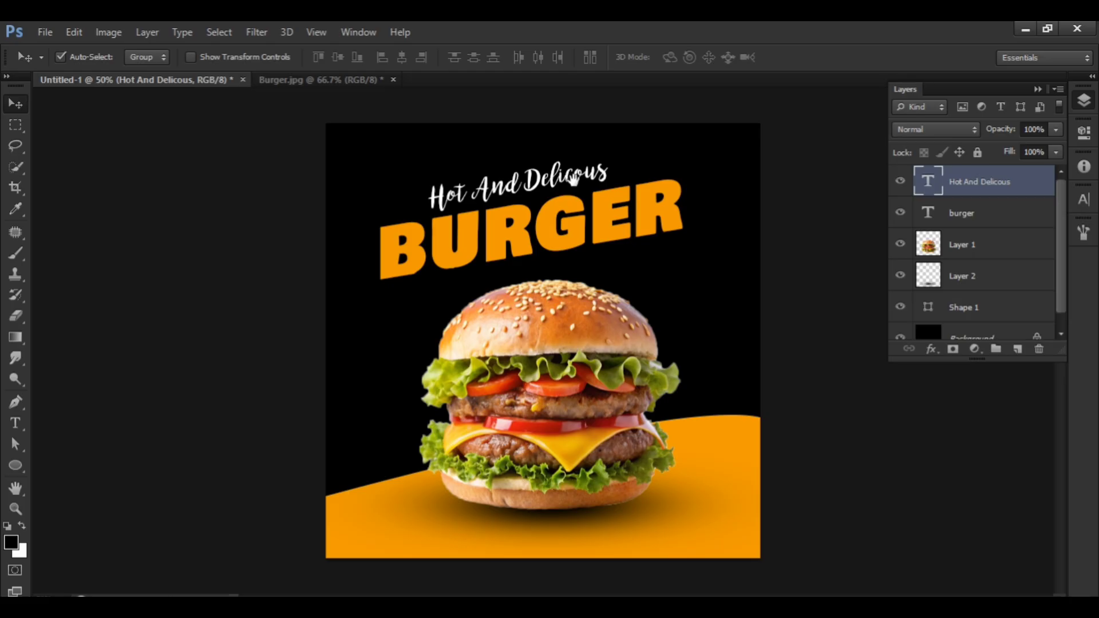
# Place a copy of the tagline reading "in the town" just beneath the right half of BURGER.
pyautogui.moveTo(574, 187); pyautogui.dragTo(661, 261)
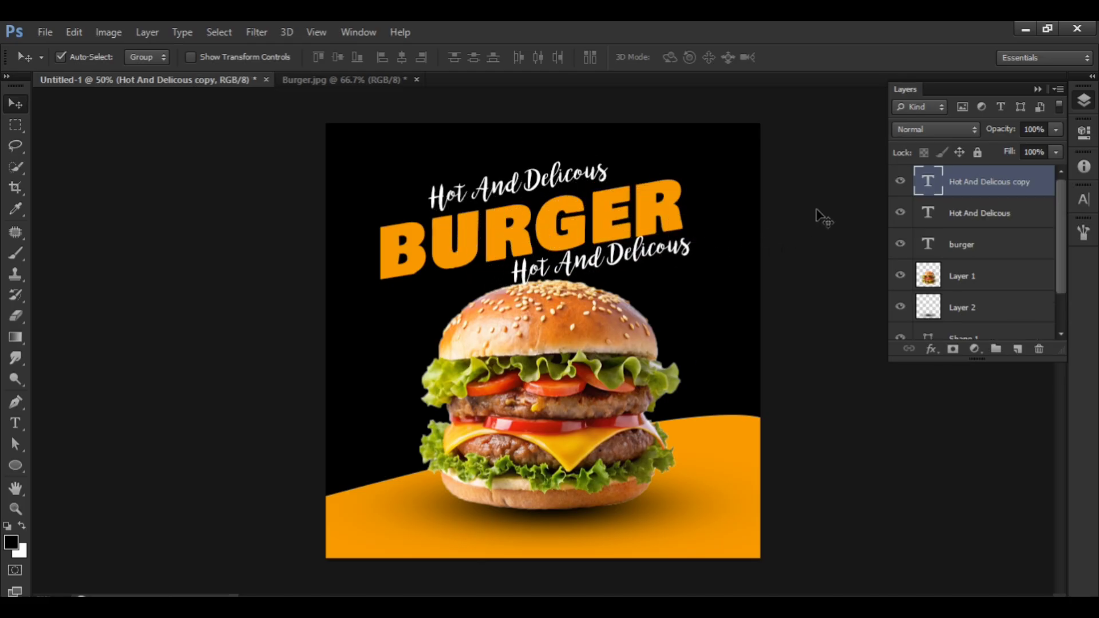
pyautogui.doubleClick(928, 182)
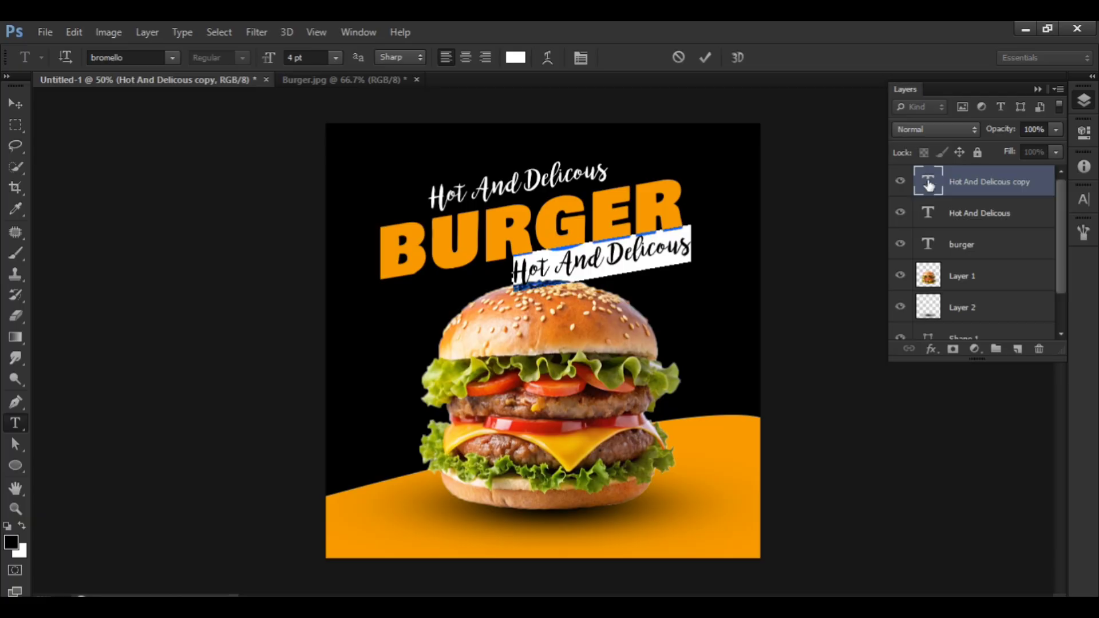
pyautogui.press('BackSpace')
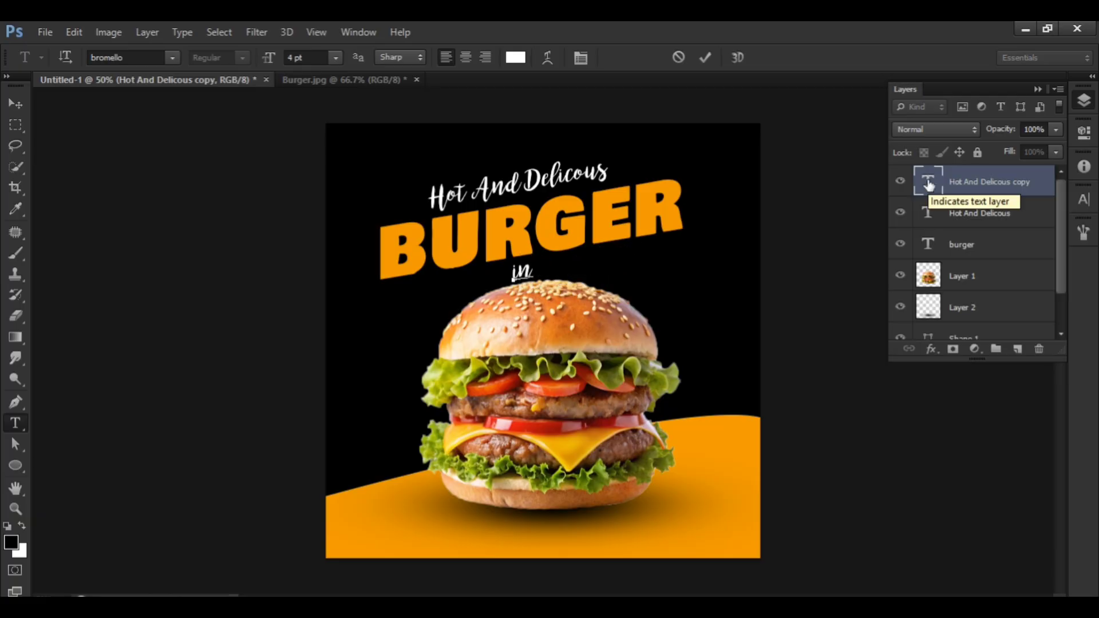
pyautogui.write('in the')
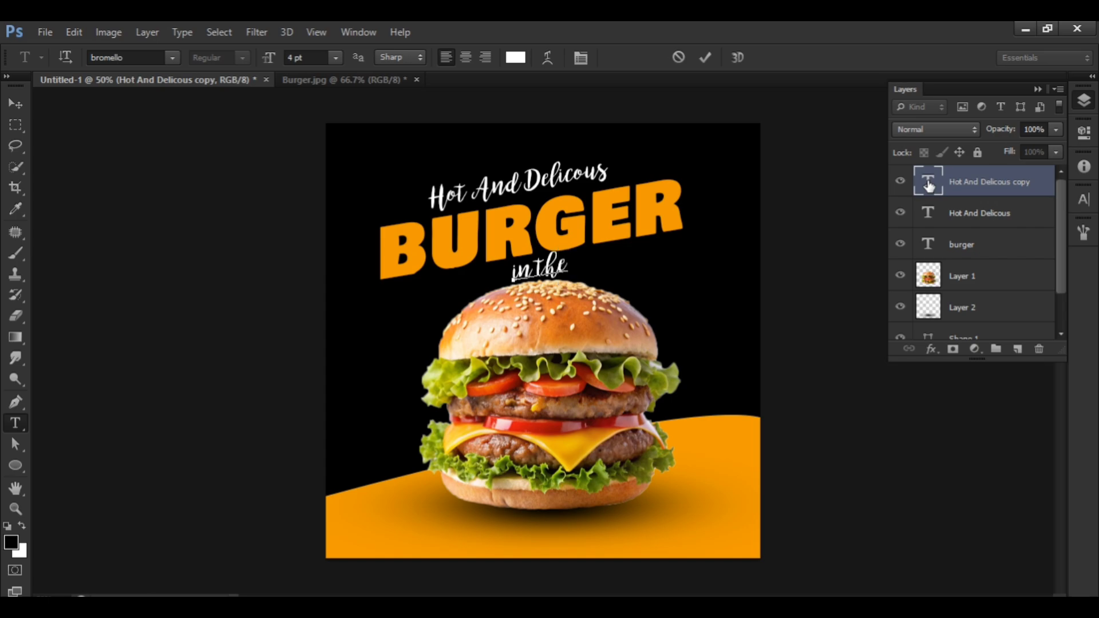
pyautogui.write(' town')
pyautogui.hotkey('ctrl', 'Return')
pyautogui.press('v')
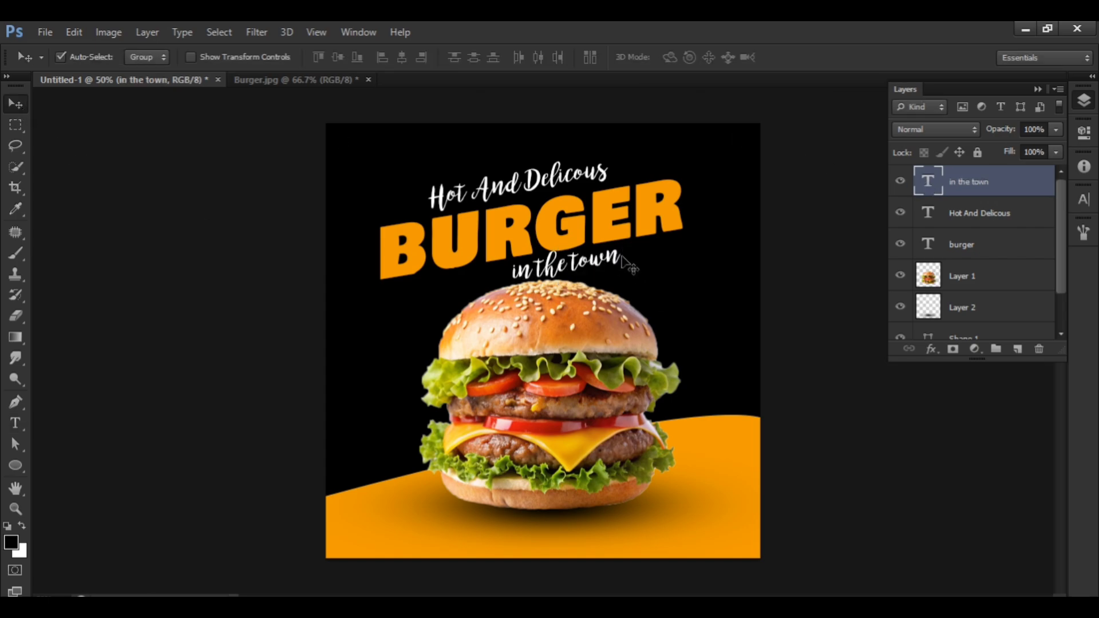
pyautogui.moveTo(626, 263); pyautogui.dragTo(661, 252)
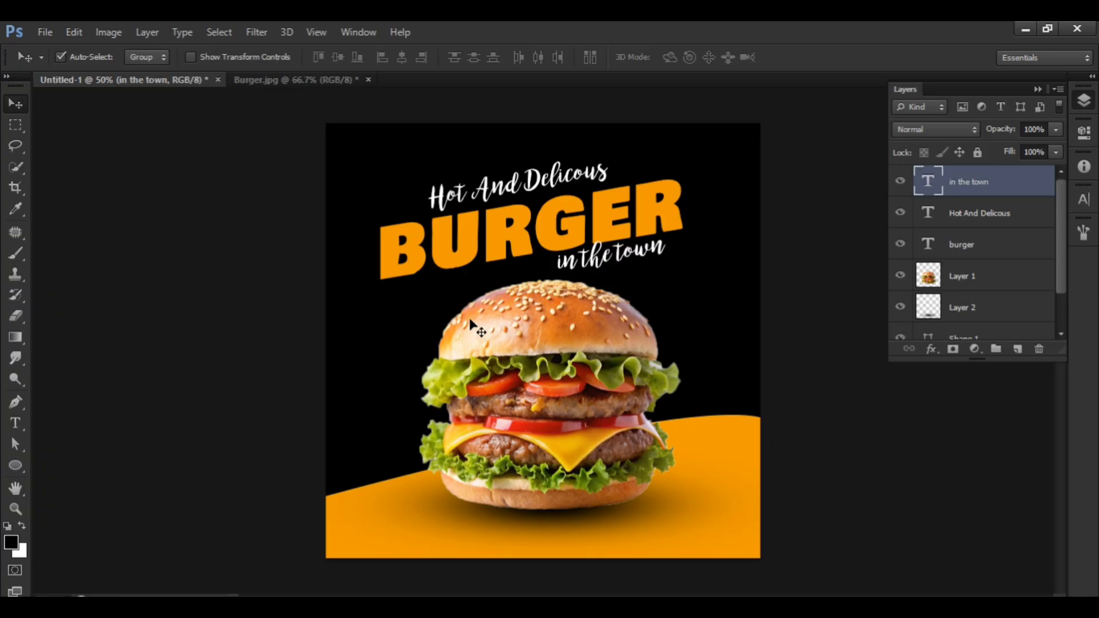
# Open the image "line" from New folder.
pyautogui.click(52, 34)
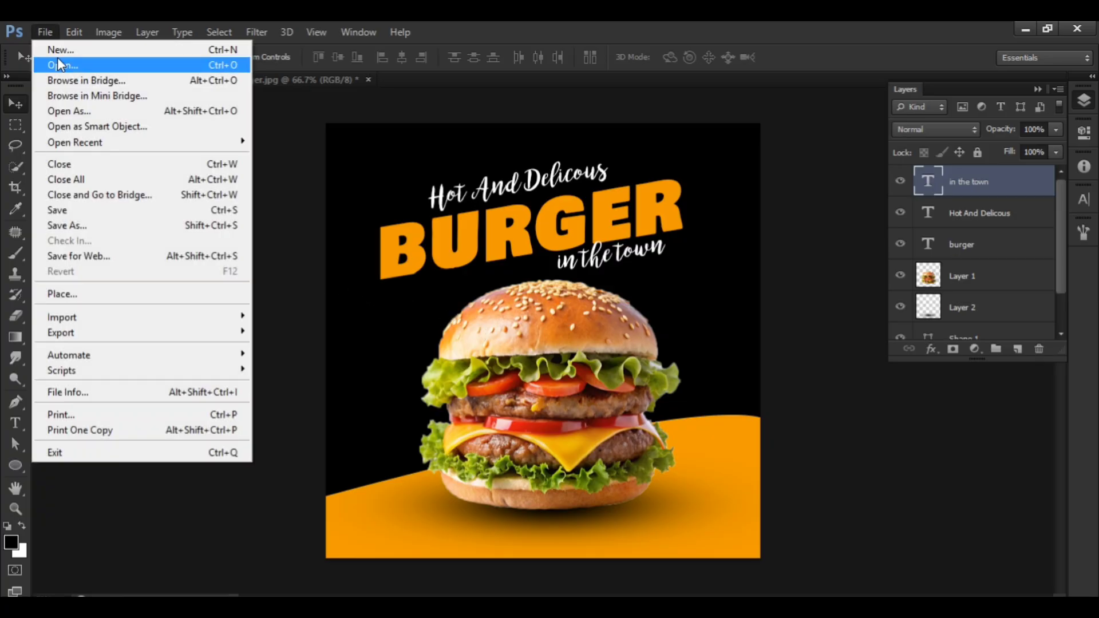
pyautogui.click(57, 58)
pyautogui.doubleClick(643, 180)
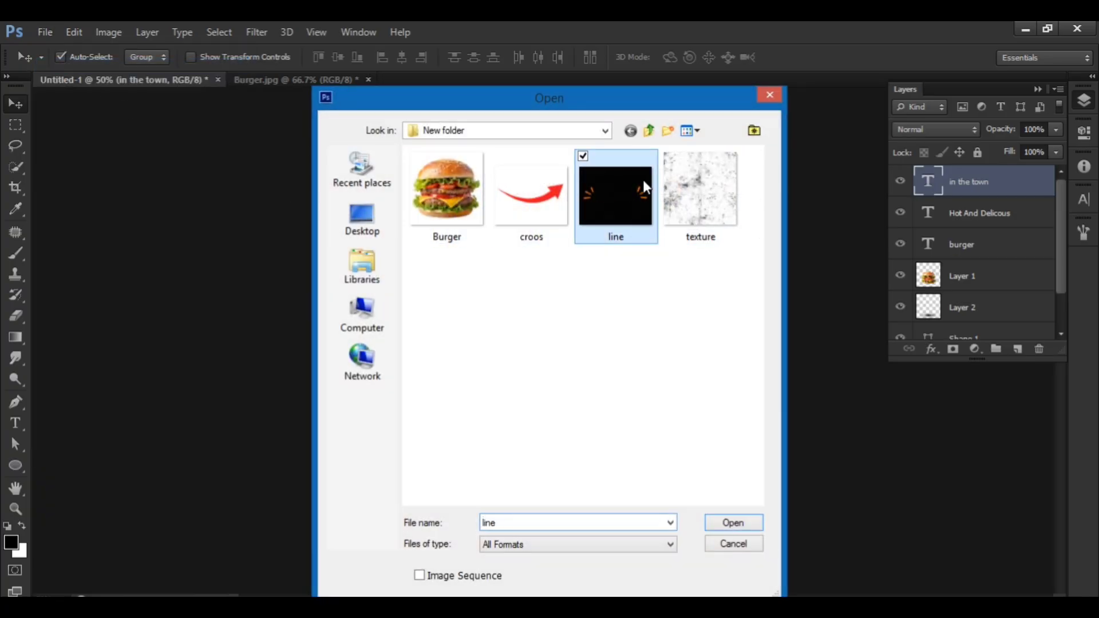
# Select the left group of three orange strokes with Quick Selection and bring it into the burger design.
pyautogui.press('w')
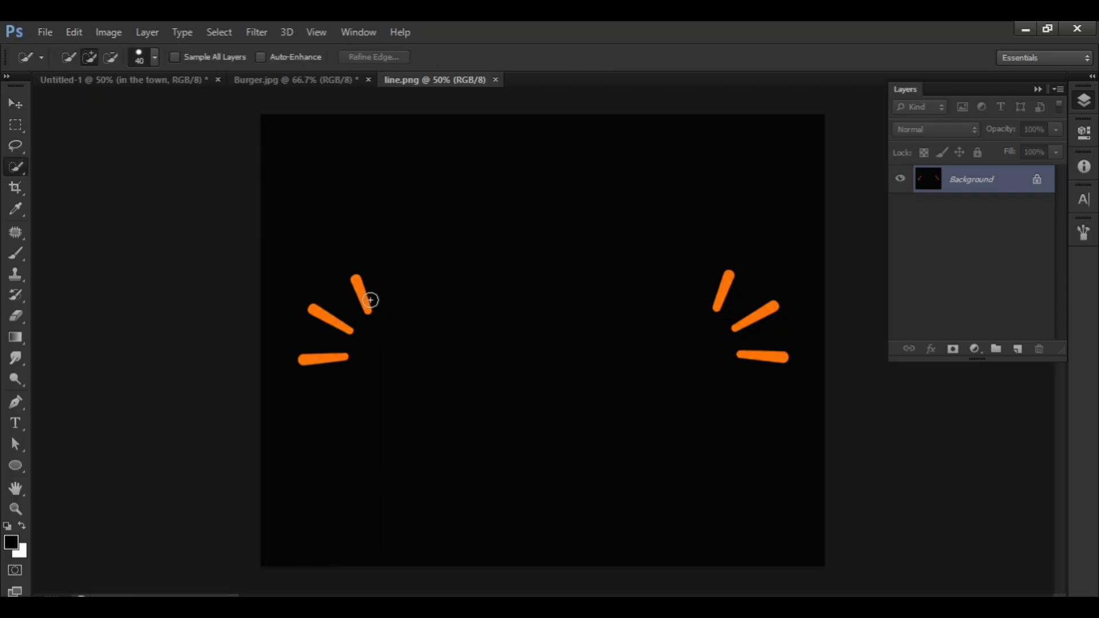
pyautogui.moveTo(368, 299)
pyautogui.mouseDown()
pyautogui.moveTo(332, 321)
pyautogui.moveTo(325, 359)
pyautogui.moveTo(342, 228)
pyautogui.moveTo(133, 83)
pyautogui.moveTo(352, 204)
pyautogui.mouseUp()
pyautogui.click(325, 359)
pyautogui.press('v')
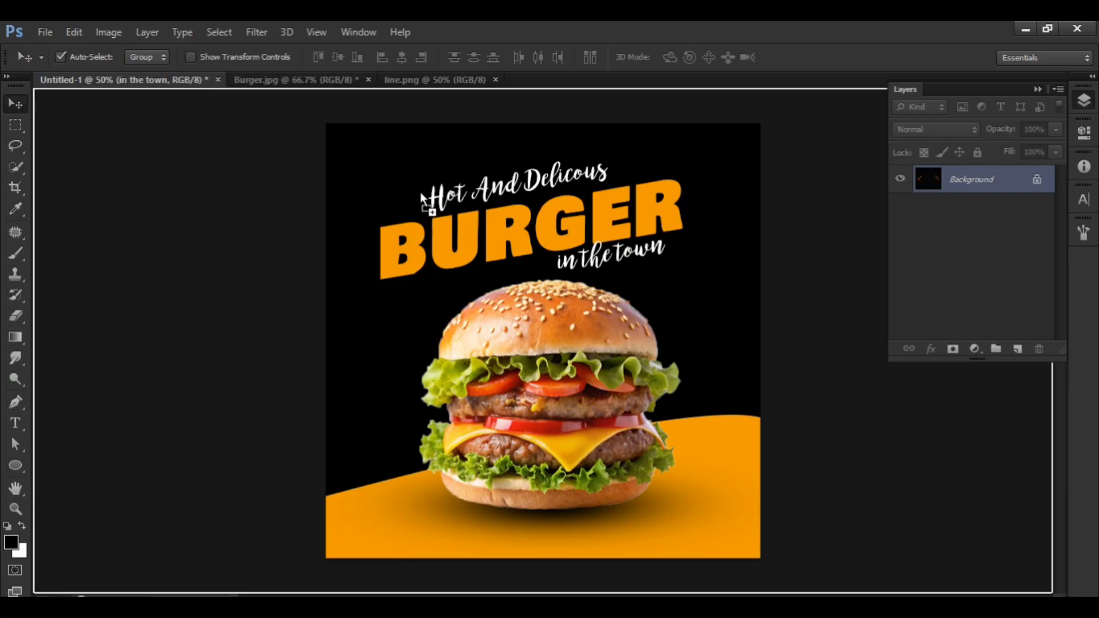
pyautogui.moveTo(421, 196); pyautogui.dragTo(422, 196)
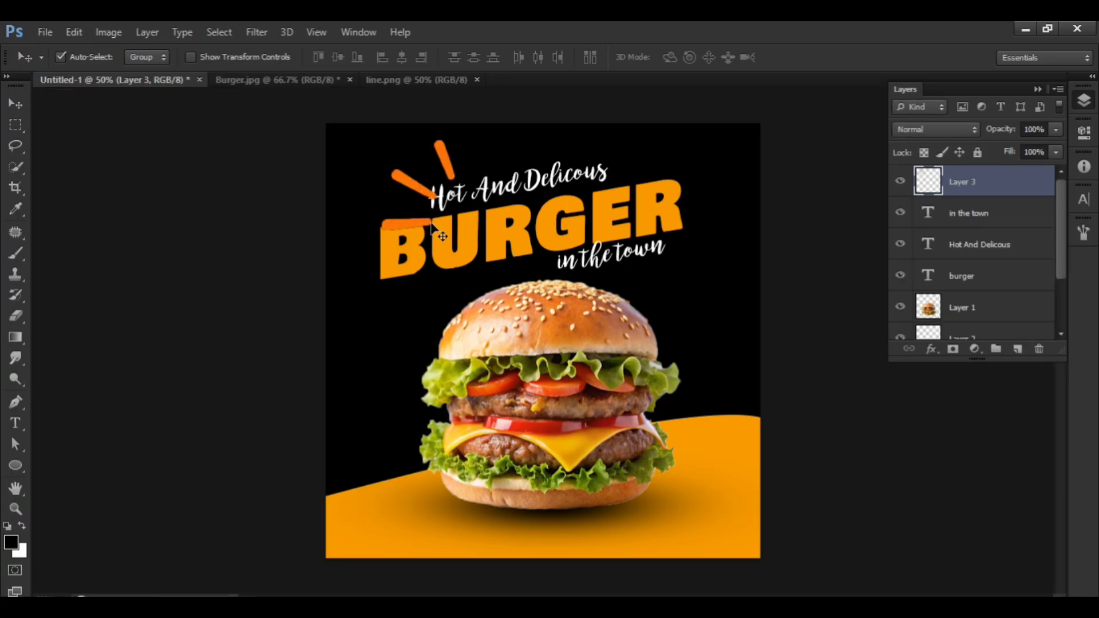
# Scale the three orange strokes down to a small accent and place it just before the "Hot" of the upper tagline.
pyautogui.hotkey('ctrl', 't')
pyautogui.moveTo(456, 230)
pyautogui.mouseDown()
pyautogui.moveTo(407, 169)
pyautogui.moveTo(412, 197)
pyautogui.mouseUp()
pyautogui.press('Return')
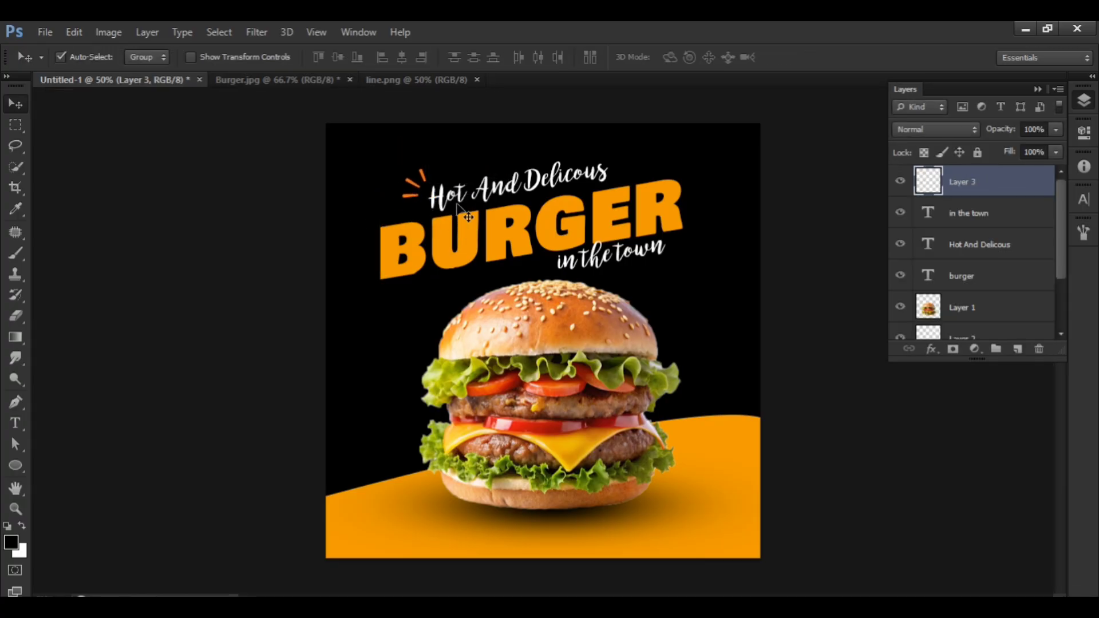
pyautogui.hotkey('ctrl', 't')
pyautogui.moveTo(445, 150); pyautogui.dragTo(439, 145)
pyautogui.press('Return')
pyautogui.moveTo(413, 198); pyautogui.dragTo(424, 173)
pyautogui.hotkey('ctrl', 't')
pyautogui.press('Return')
# Duplicate the stroke accent, move the copy to the right end of "Hot And Delicous" and flip it horizontally.
pyautogui.hotkey('ctrl', 'j')
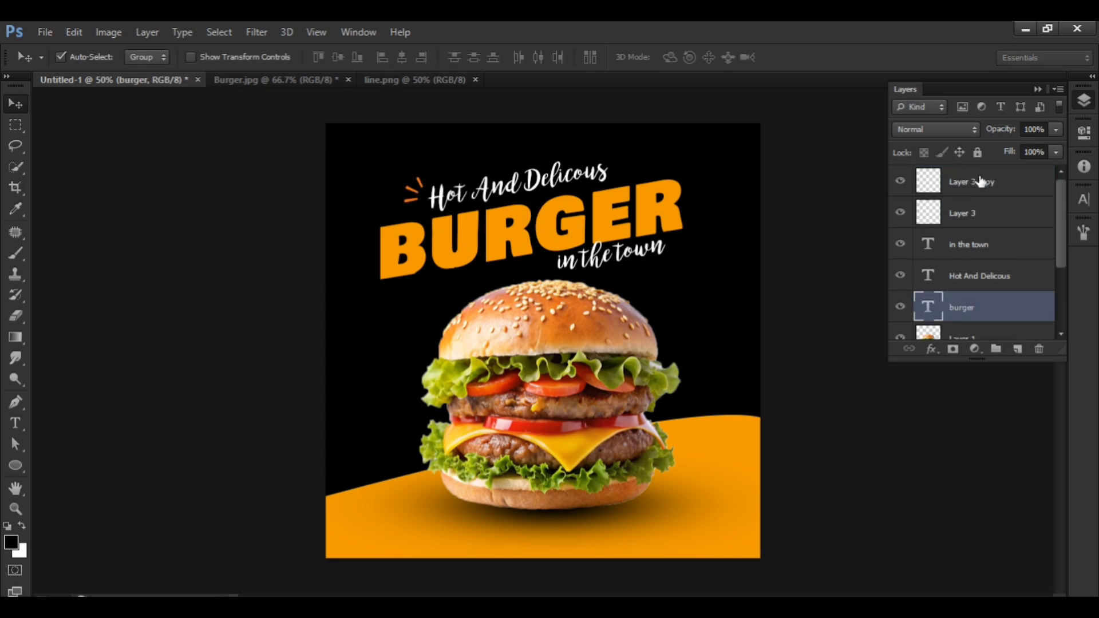
pyautogui.hotkey('ctrl', 't')
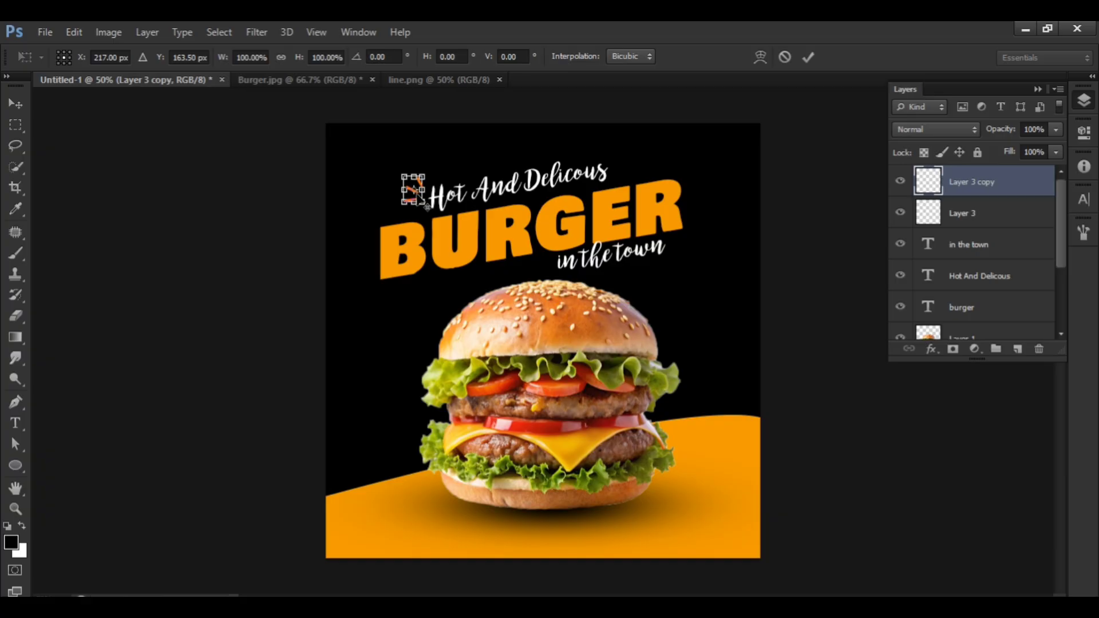
pyautogui.hotkey('ctrl', '+')
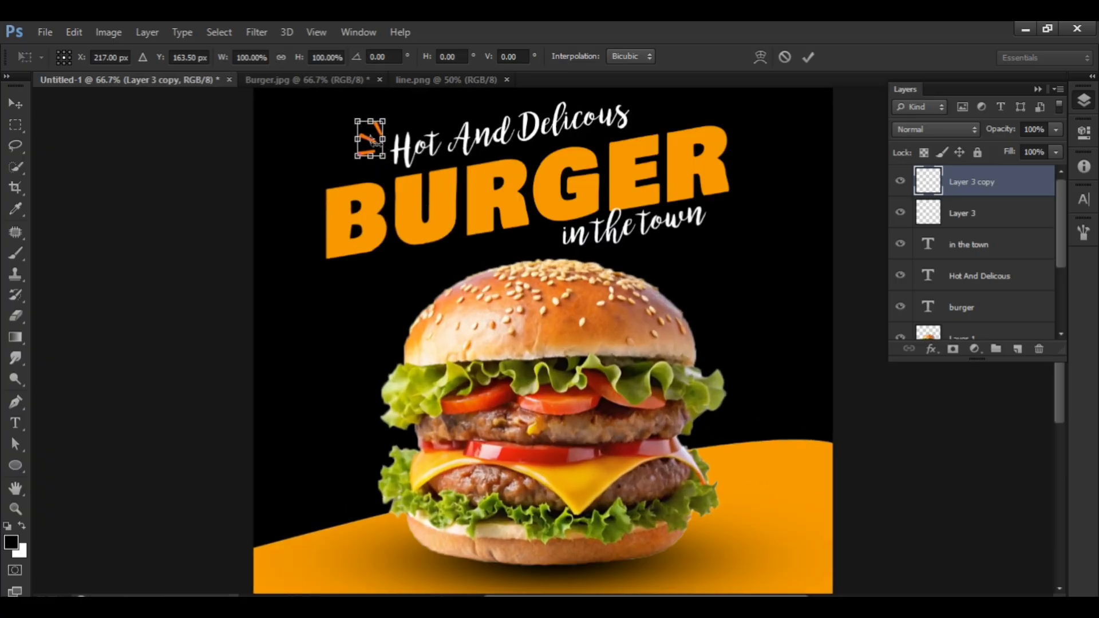
pyautogui.moveTo(369, 138); pyautogui.dragTo(634, 122)
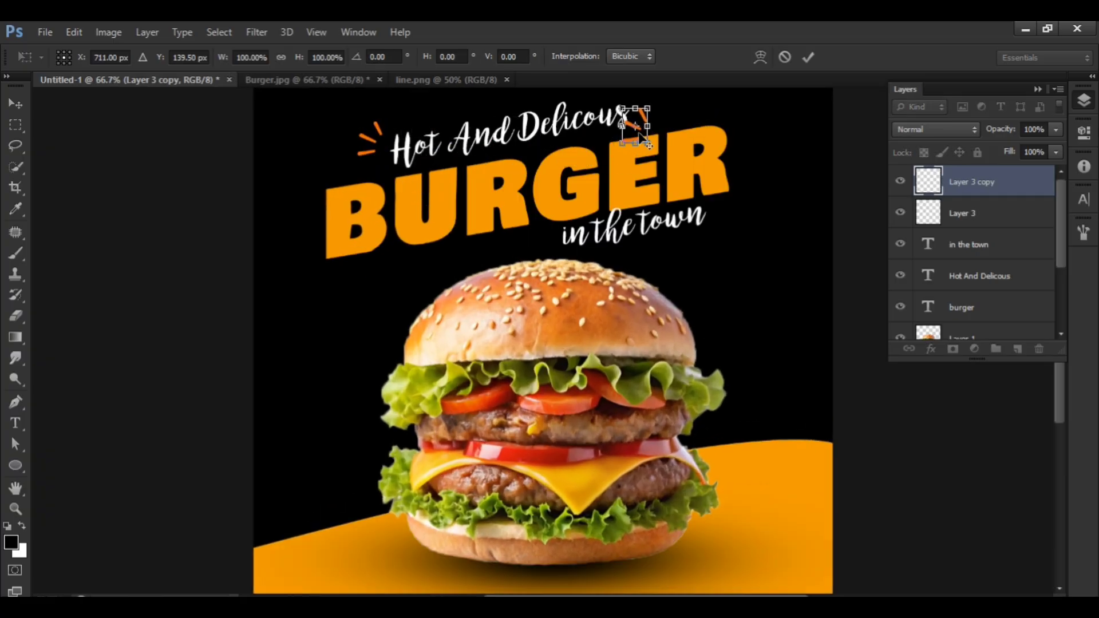
pyautogui.scroll(2, 638, 137)
pyautogui.rightClick(641, 173)
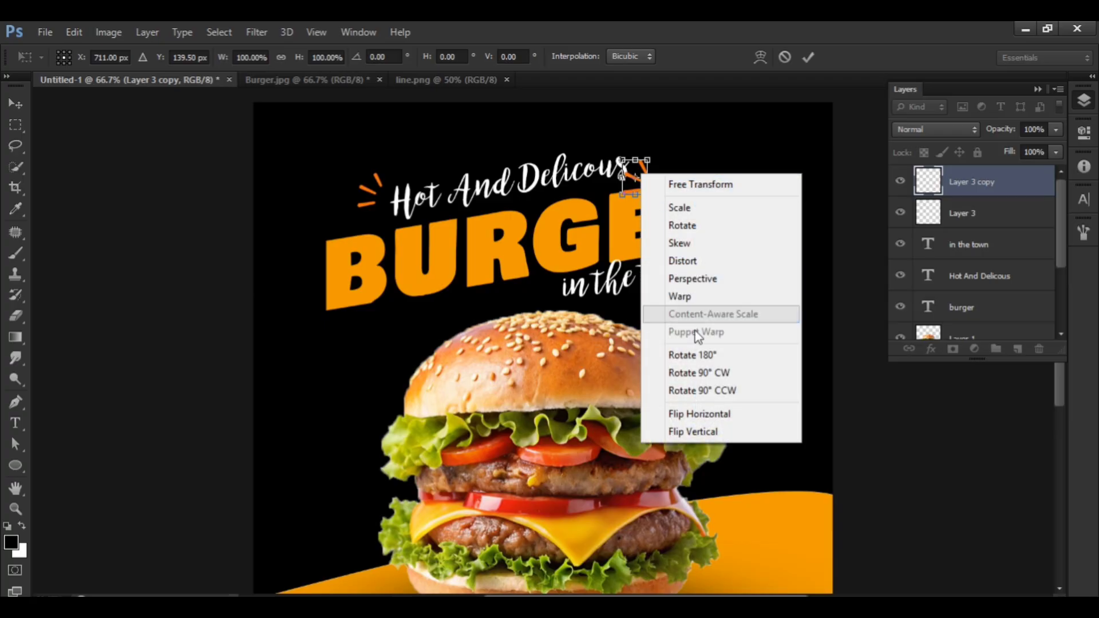
pyautogui.click(703, 421)
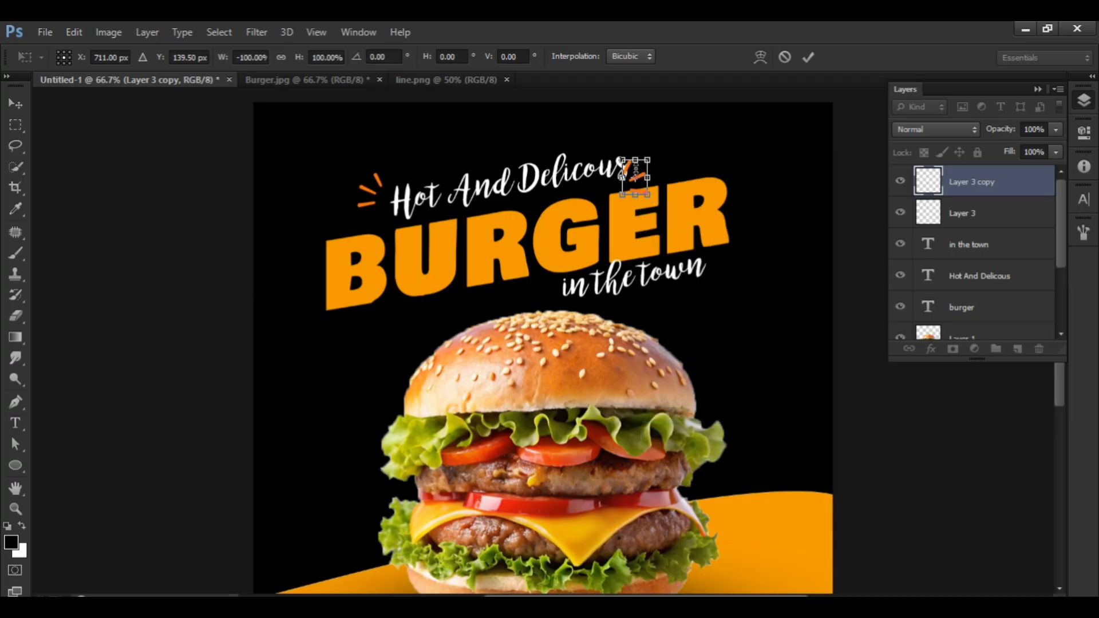
pyautogui.press('Return')
# Select only the mirrored stroke copy and move it up and right, clear of the end of "Hot And Delicous".
pyautogui.click(641, 178)
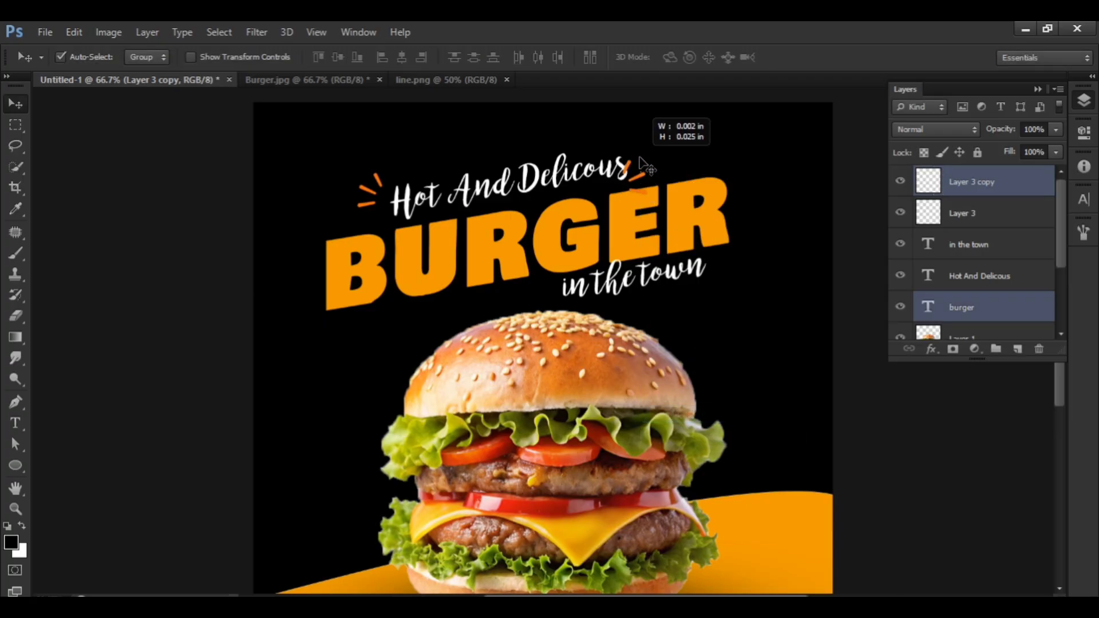
pyautogui.click(902, 183)
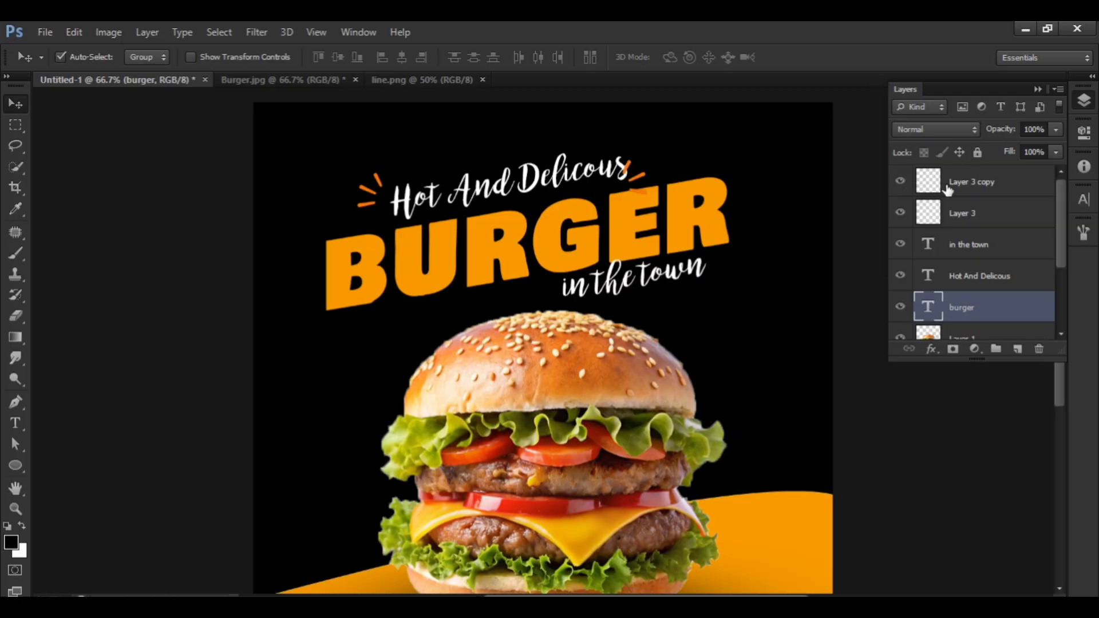
pyautogui.click(948, 189)
pyautogui.moveTo(642, 175); pyautogui.dragTo(650, 150)
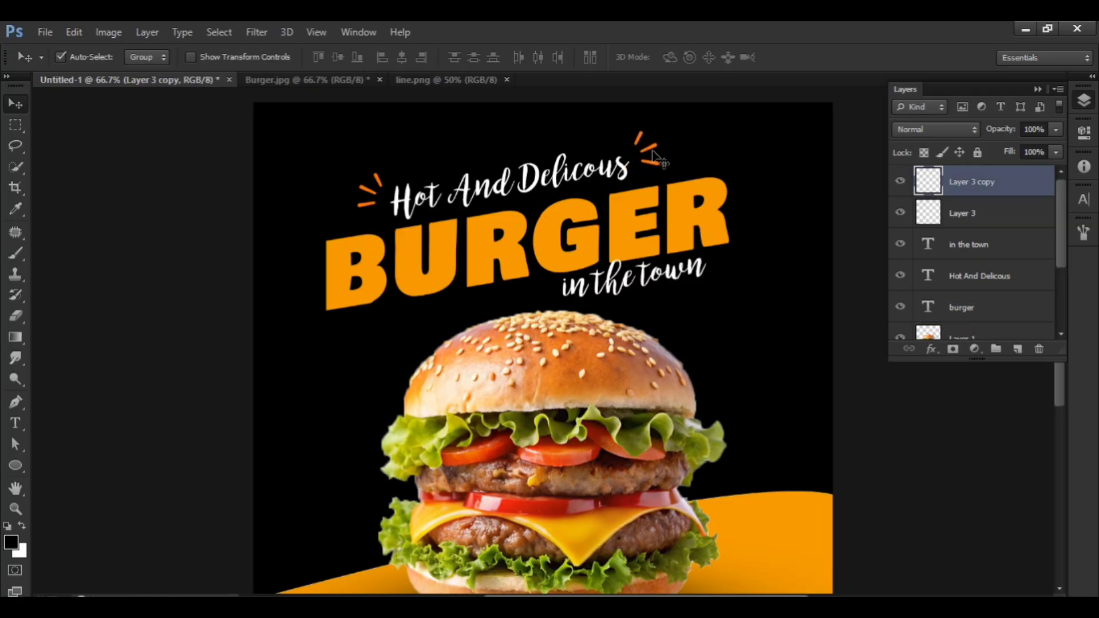
# Duplicate the mirrored stroke accent and fit a slightly smaller copy at the right end of "in the town".
pyautogui.hotkey('ctrl', 'j')
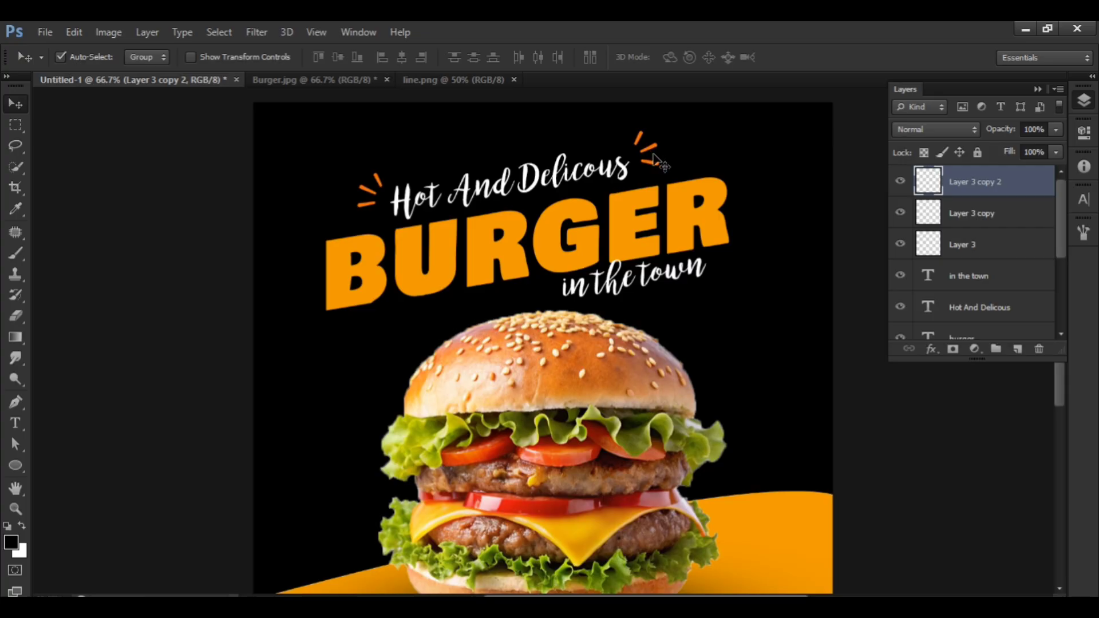
pyautogui.moveTo(657, 166); pyautogui.dragTo(731, 274)
pyautogui.hotkey('ctrl', 't')
pyautogui.press('Return')
# Duplicate the small accent, move the copy to the start of "in the town" and flip it horizontally to face outward.
pyautogui.hotkey('ctrl', 'j')
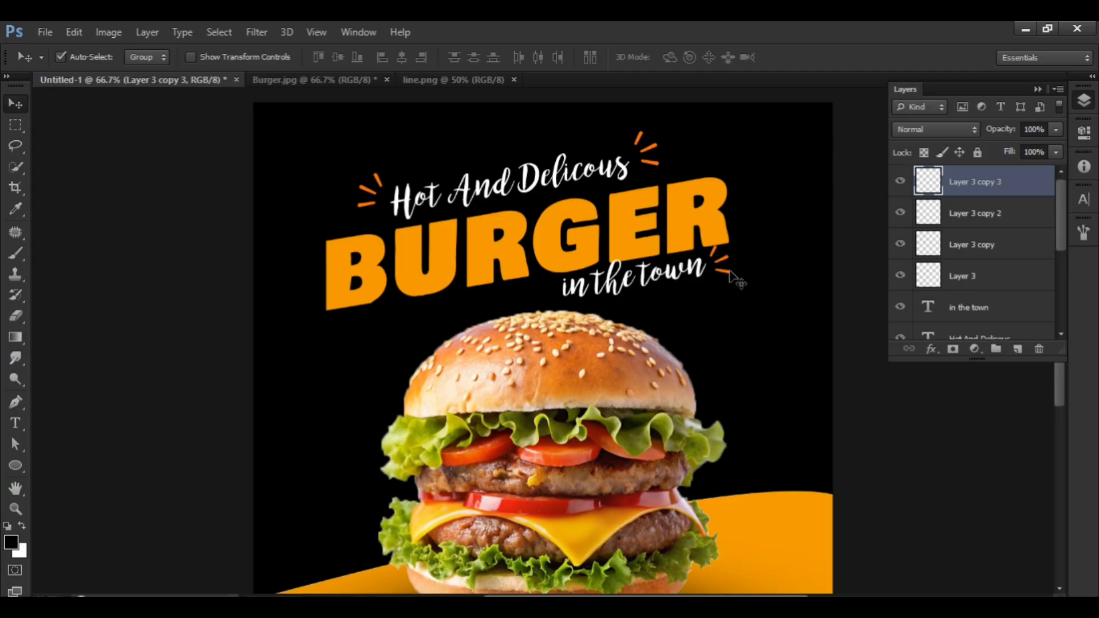
pyautogui.hotkey('ctrl', 't')
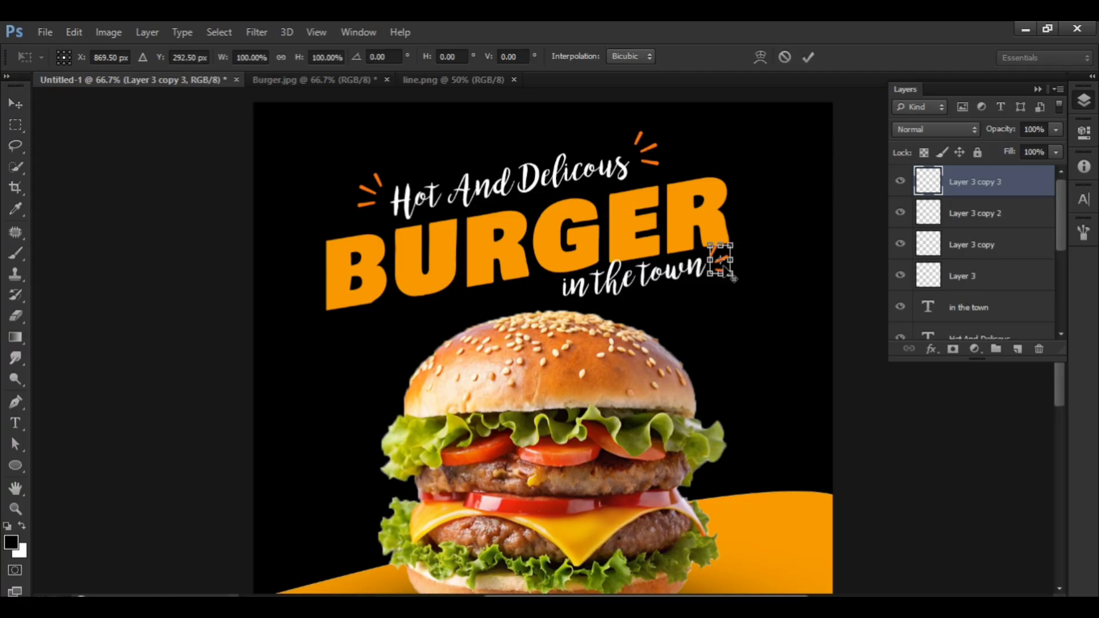
pyautogui.press('Return')
pyautogui.moveTo(728, 281); pyautogui.dragTo(558, 301)
pyautogui.hotkey('ctrl', 't')
pyautogui.rightClick(558, 299)
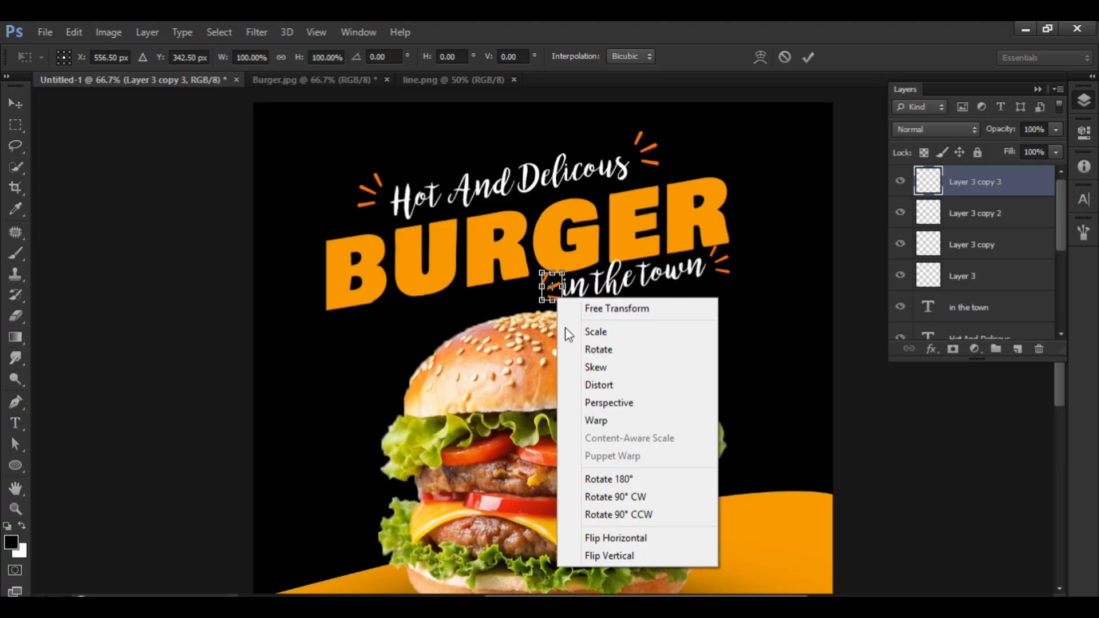
pyautogui.click(602, 496)
pyautogui.press('Return')
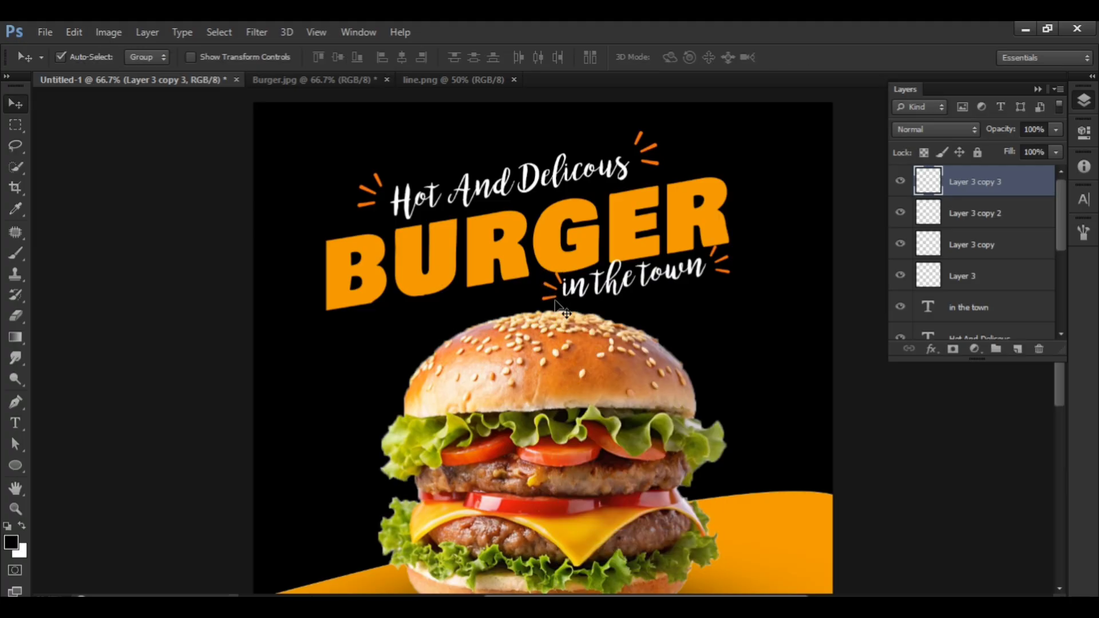
pyautogui.moveTo(554, 297); pyautogui.dragTo(552, 290)
# Add the text "upto" on the black area left of the burger and commit it.
pyautogui.scroll(-1, 554, 295)
pyautogui.press('t')
pyautogui.click(343, 332)
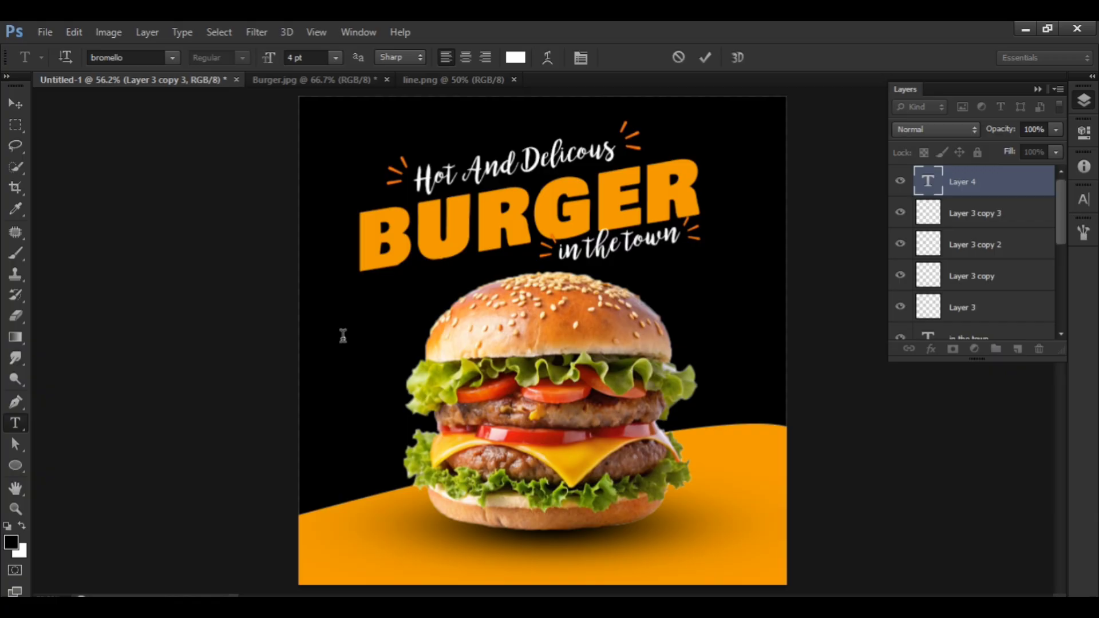
pyautogui.write('upto')
pyautogui.click(18, 105)
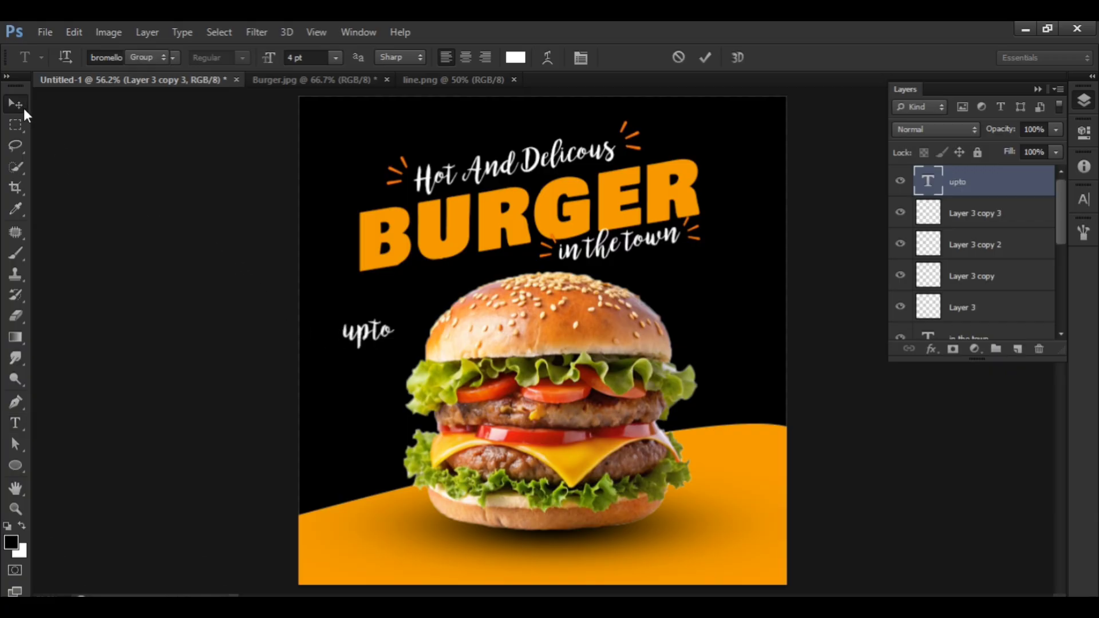
# Move "upto" slightly down and left and tilt it to follow the headline's slant.
pyautogui.moveTo(380, 337)
pyautogui.mouseDown()
pyautogui.moveTo(369, 369)
pyautogui.moveTo(400, 333)
pyautogui.moveTo(369, 356)
pyautogui.moveTo(373, 347)
pyautogui.mouseUp()
pyautogui.hotkey('ctrl', 't')
pyautogui.press('Return')
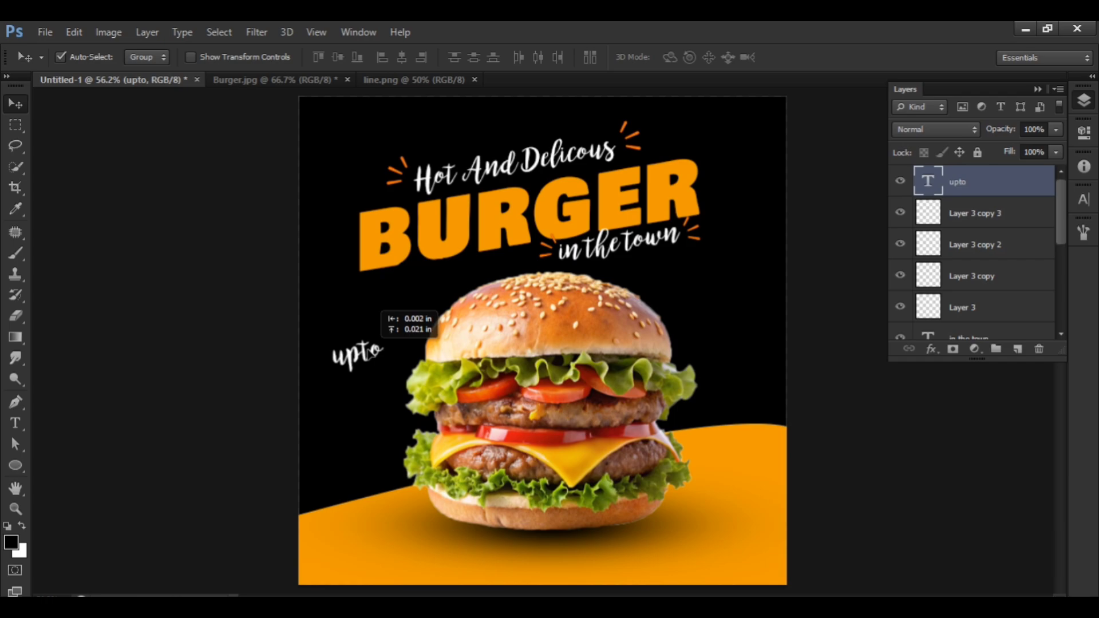
pyautogui.moveTo(374, 347); pyautogui.dragTo(374, 348)
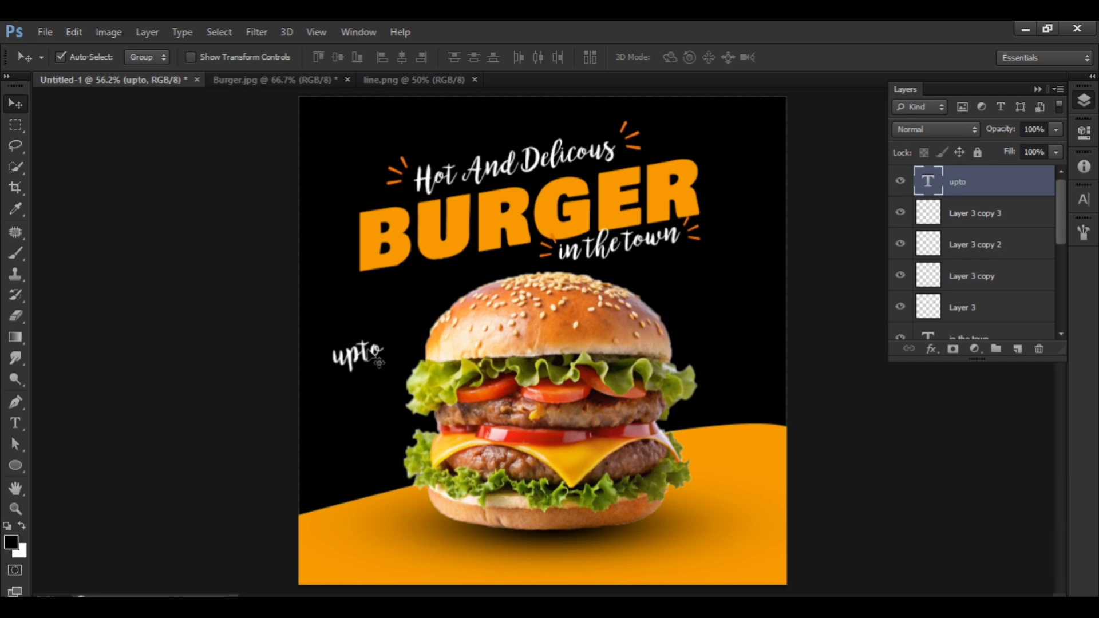
pyautogui.doubleClick(929, 180)
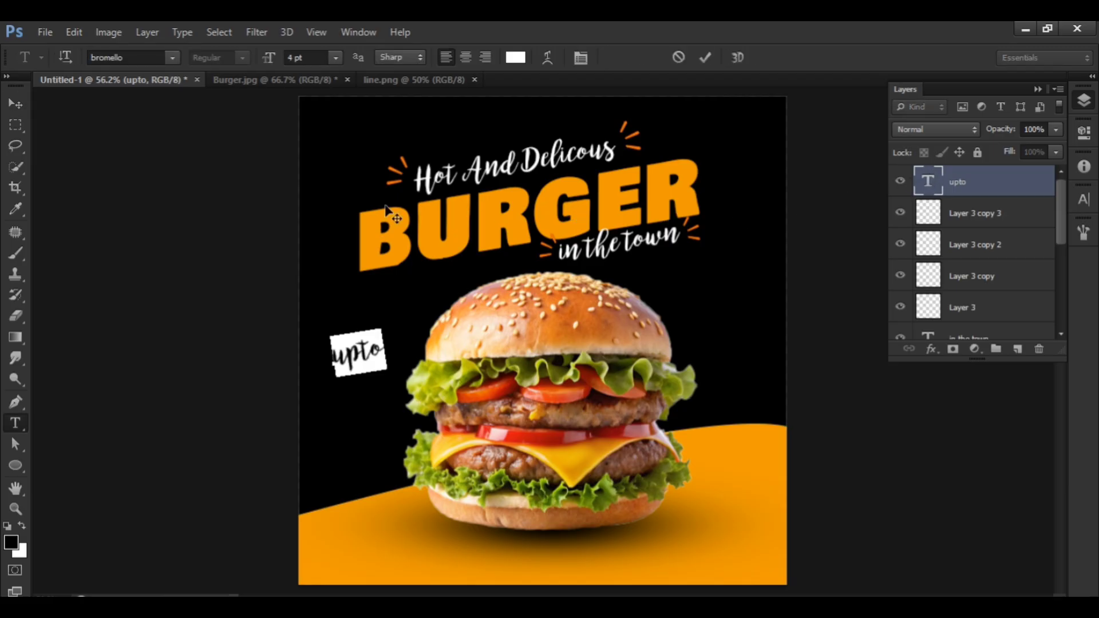
pyautogui.click(14, 103)
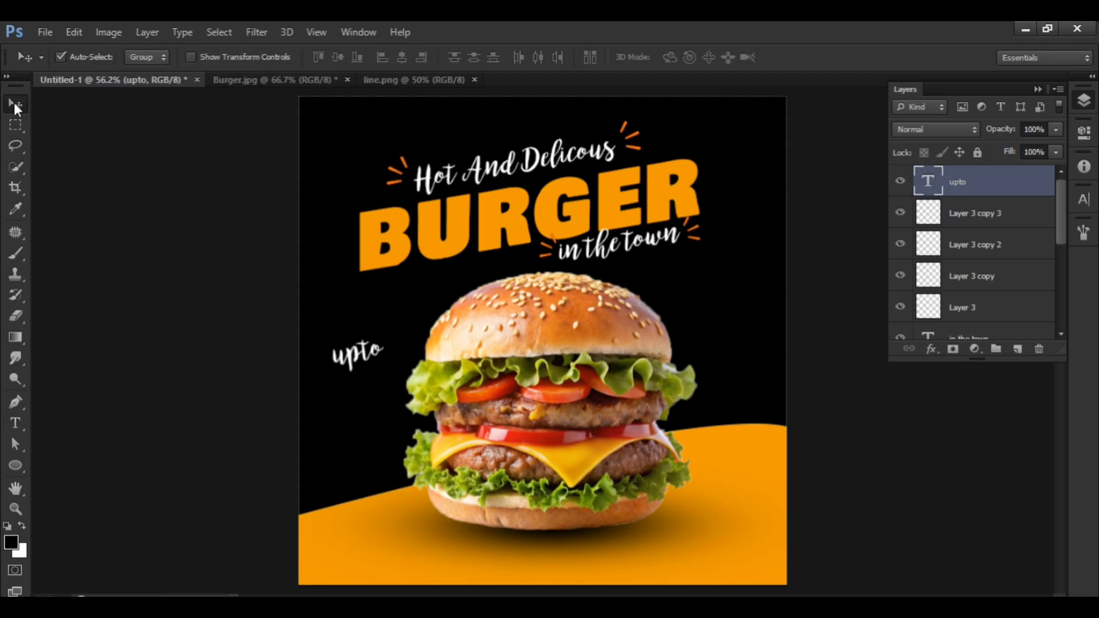
# Add a new text reading "50%" below "upto".
pyautogui.press('t')
pyautogui.click(332, 427)
pyautogui.write('50')
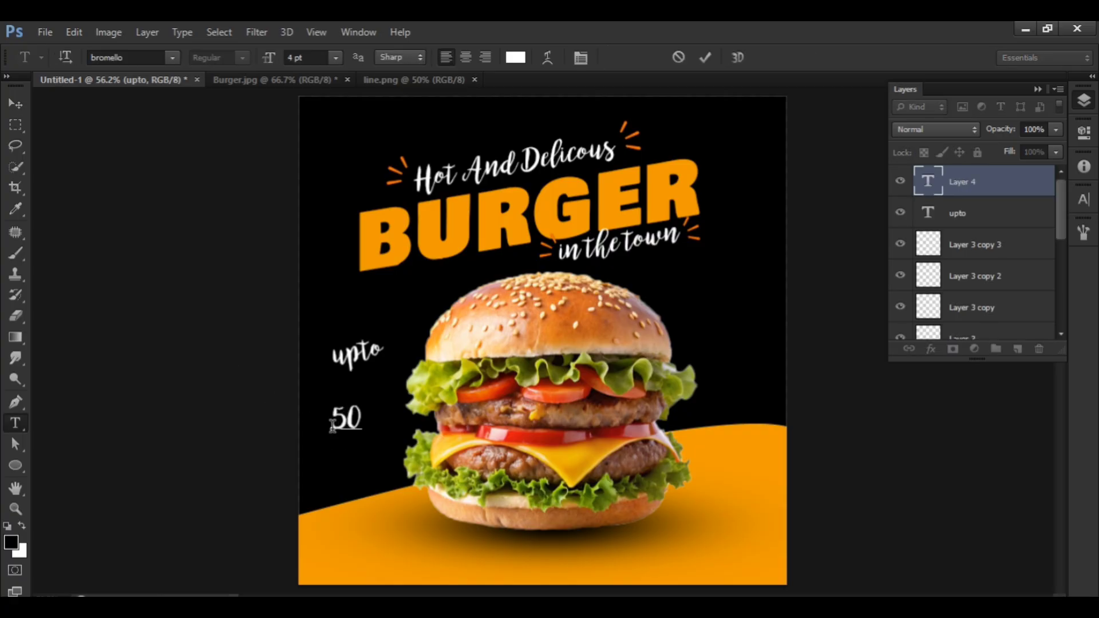
pyautogui.write('%')
# Change the font of the "50%" text to Brush Script MT and move it slightly up and right.
pyautogui.moveTo(382, 421); pyautogui.dragTo(301, 401)
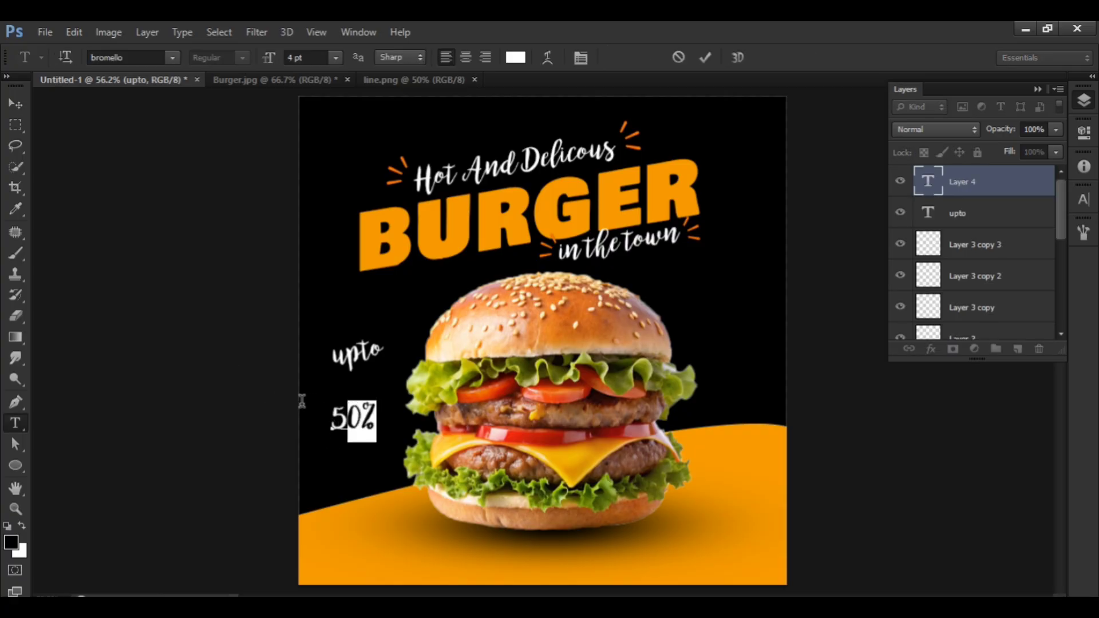
pyautogui.click(172, 57)
pyautogui.click(129, 56)
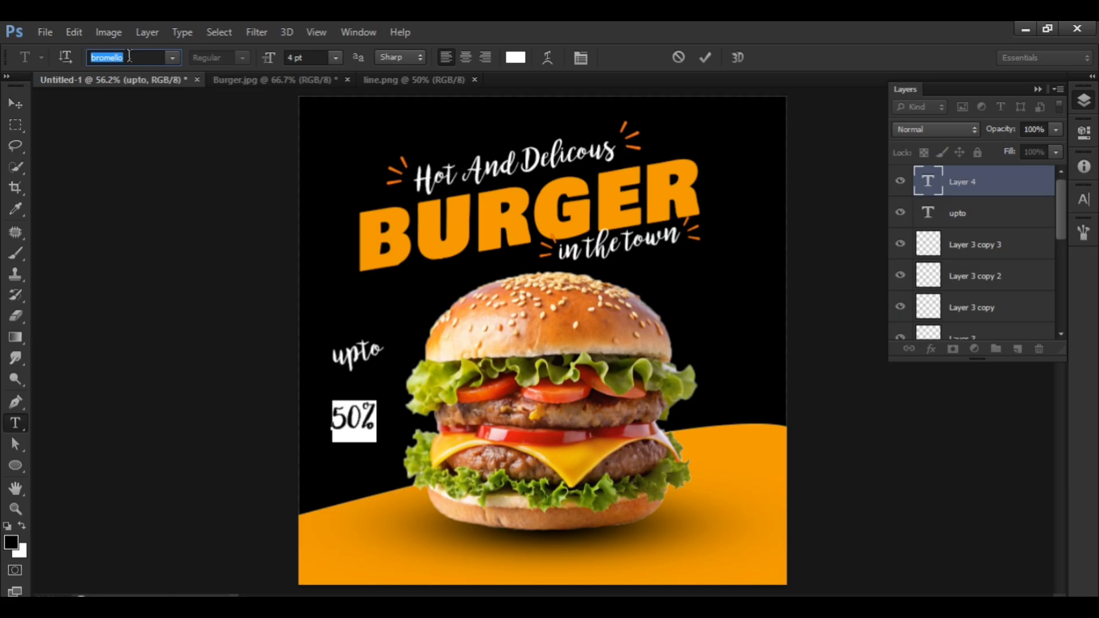
pyautogui.write('Brush Script MT')
pyautogui.press('Return')
pyautogui.click(15, 103)
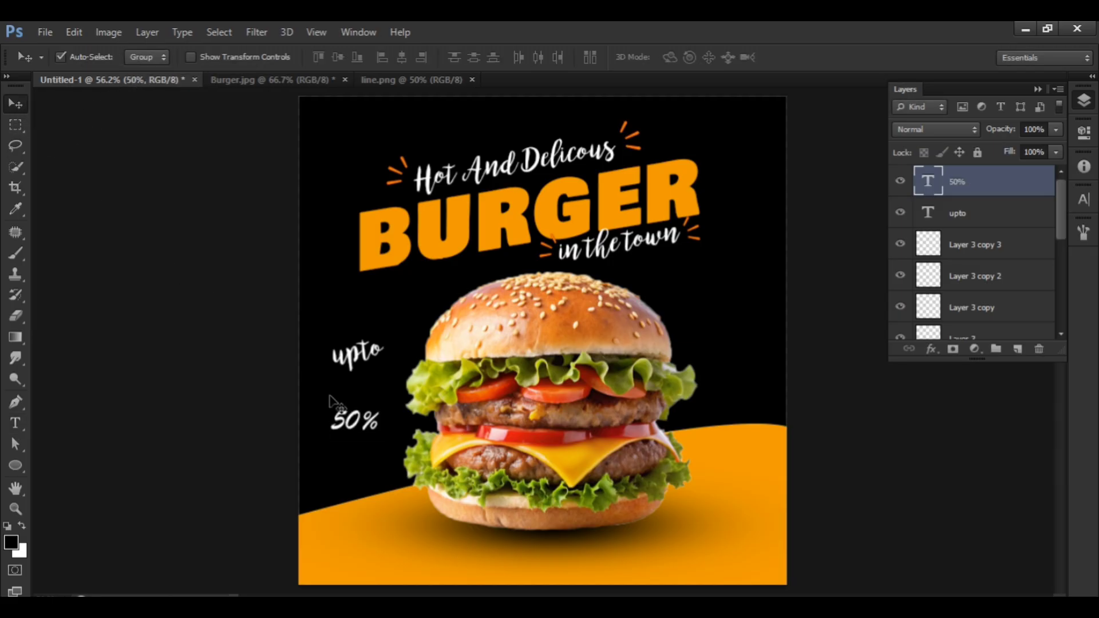
pyautogui.moveTo(329, 398); pyautogui.dragTo(337, 386)
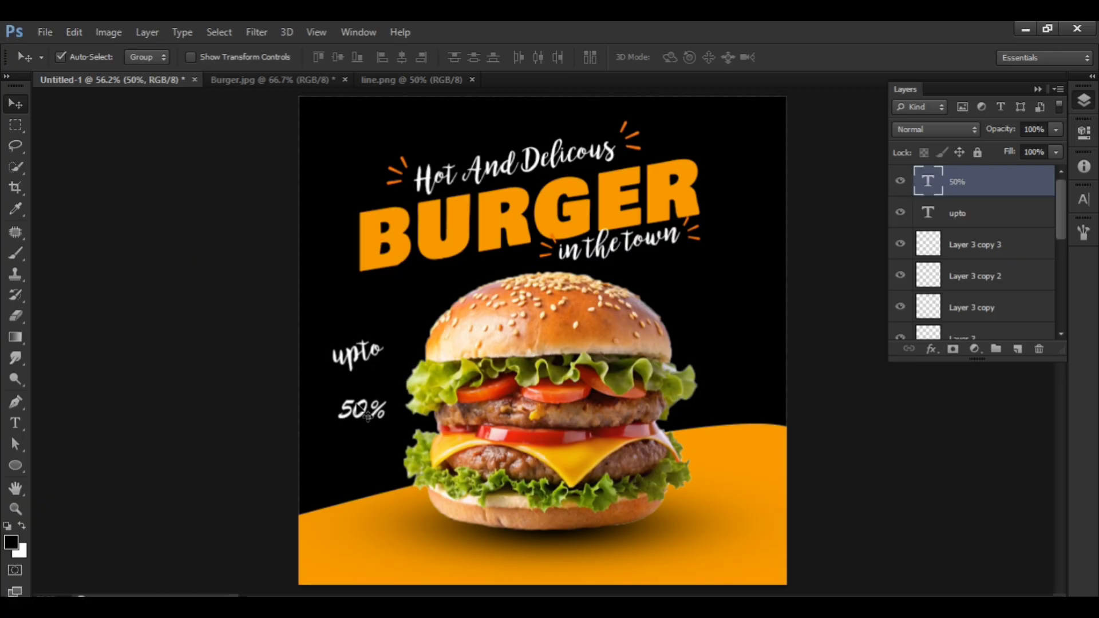
# Set the "50%" text size to 6 pt and place it directly beneath "upto".
pyautogui.doubleClick(928, 181)
pyautogui.click(334, 57)
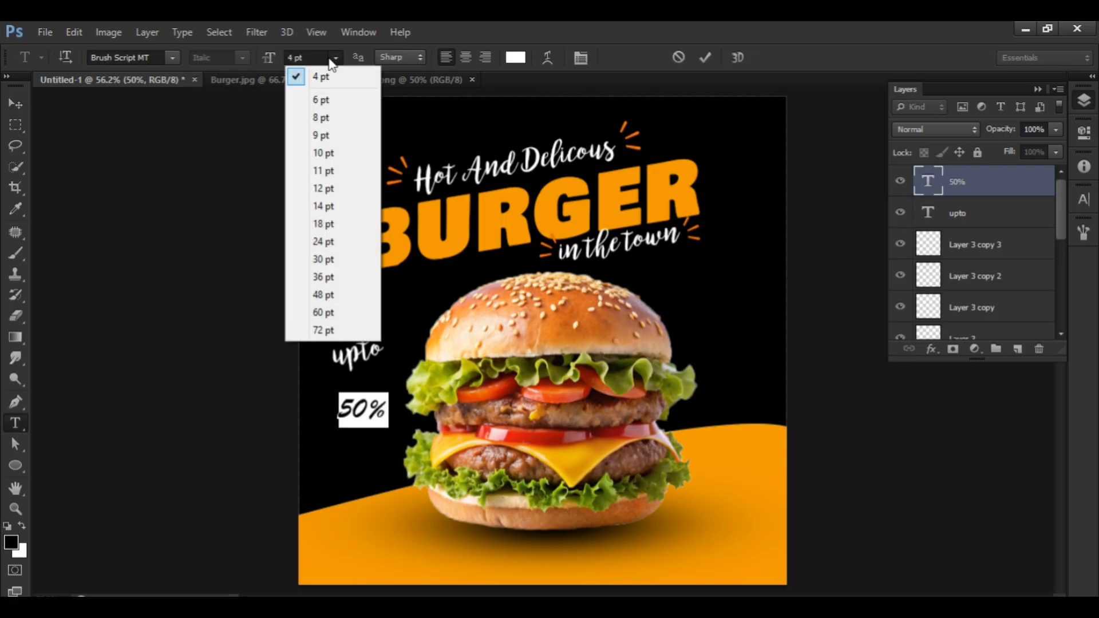
pyautogui.click(312, 101)
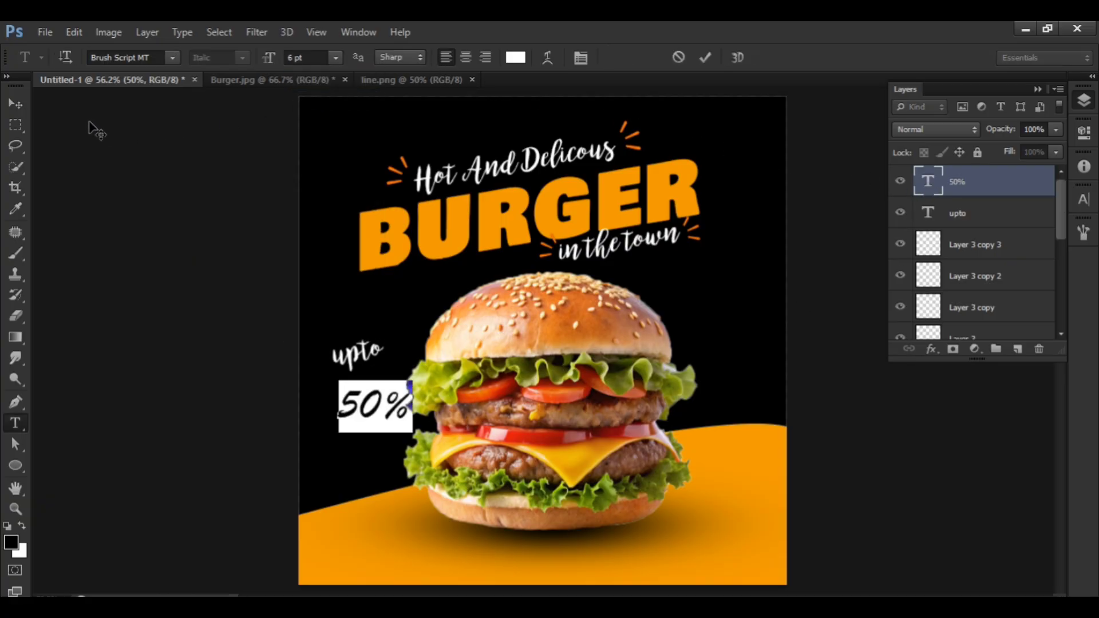
pyautogui.click(20, 103)
pyautogui.moveTo(383, 419); pyautogui.dragTo(372, 404)
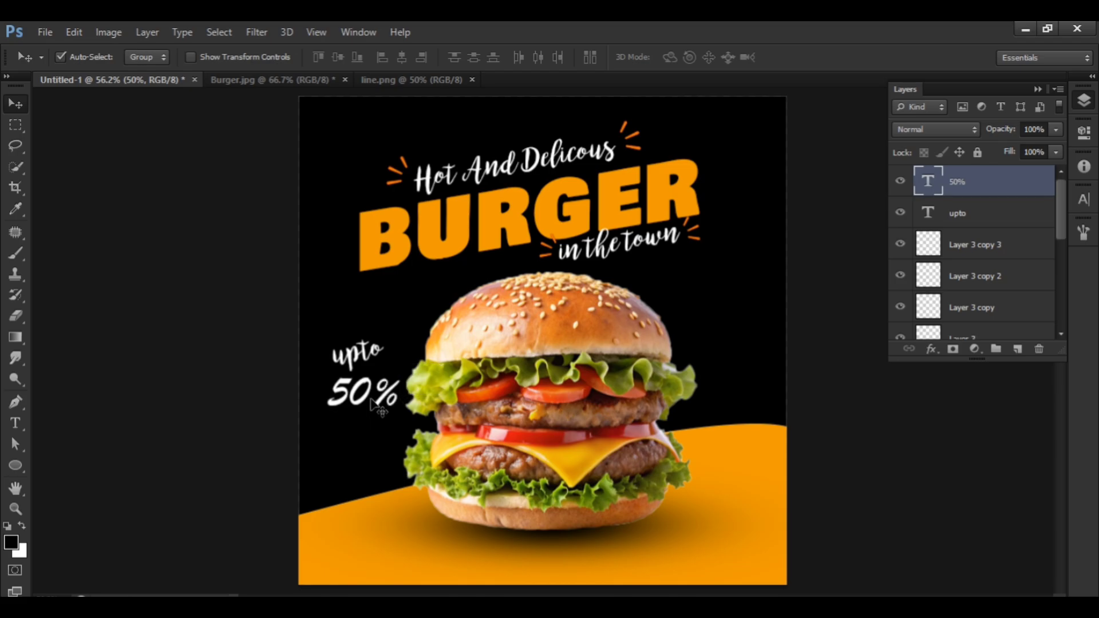
# Skew the "50%" text so it rises to the right like the text above it.
pyautogui.hotkey('ctrl', 't')
pyautogui.rightClick(371, 397)
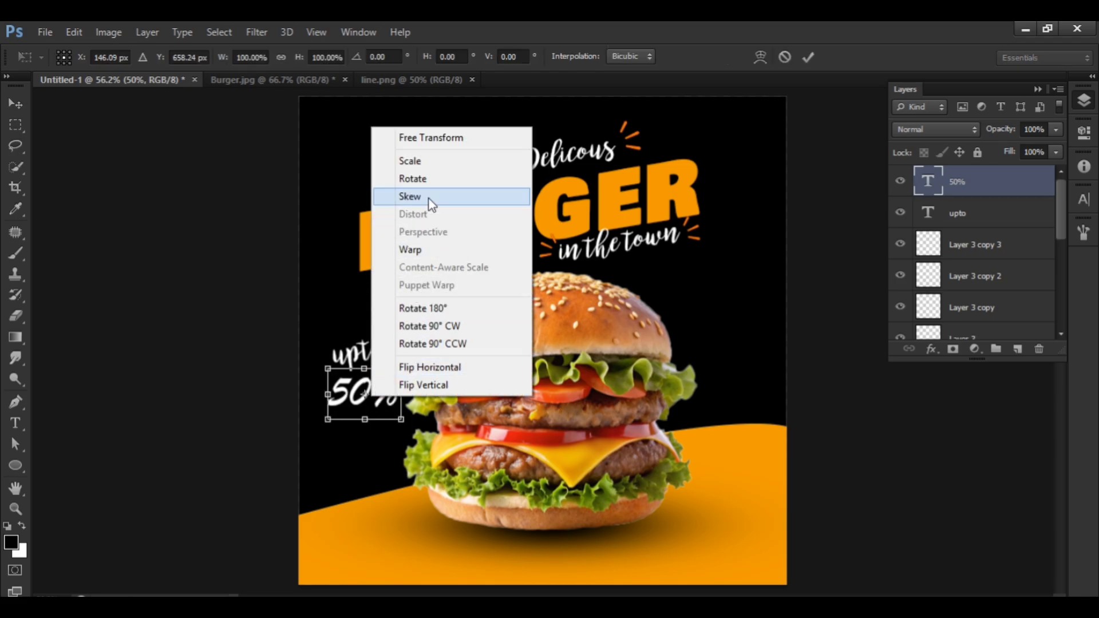
pyautogui.click(410, 196)
pyautogui.moveTo(402, 370); pyautogui.dragTo(379, 382)
pyautogui.press('Return')
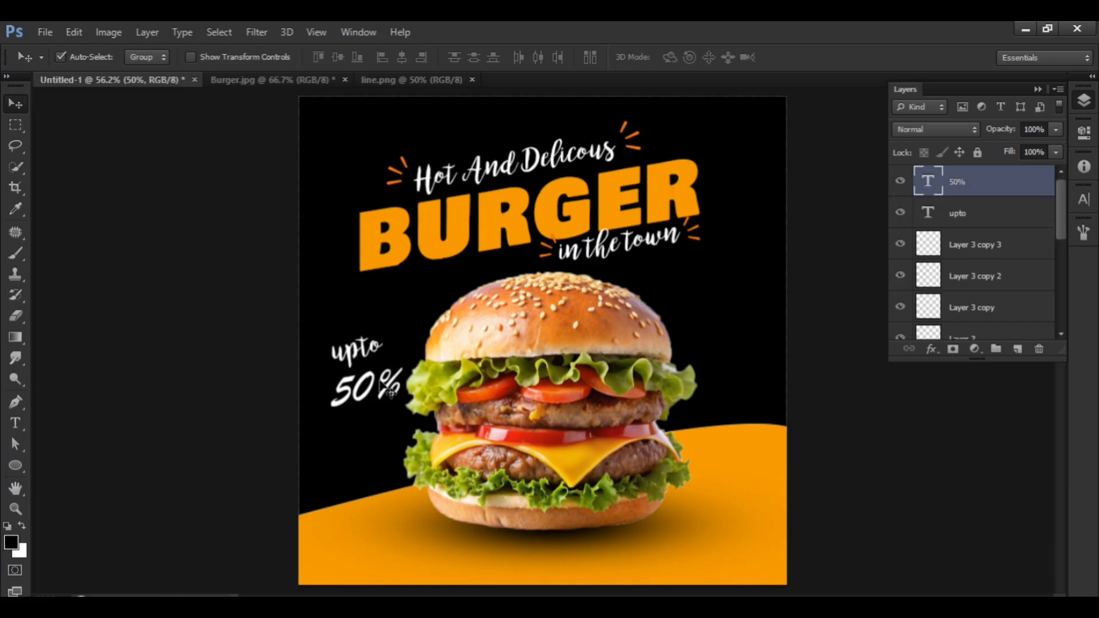
# Rotate "50%" slightly counterclockwise to match the slant of "upto" and nudge it up and right.
pyautogui.hotkey('ctrl', 't')
pyautogui.moveTo(429, 350); pyautogui.dragTo(442, 315)
pyautogui.press('Return')
pyautogui.moveTo(369, 389); pyautogui.dragTo(373, 383)
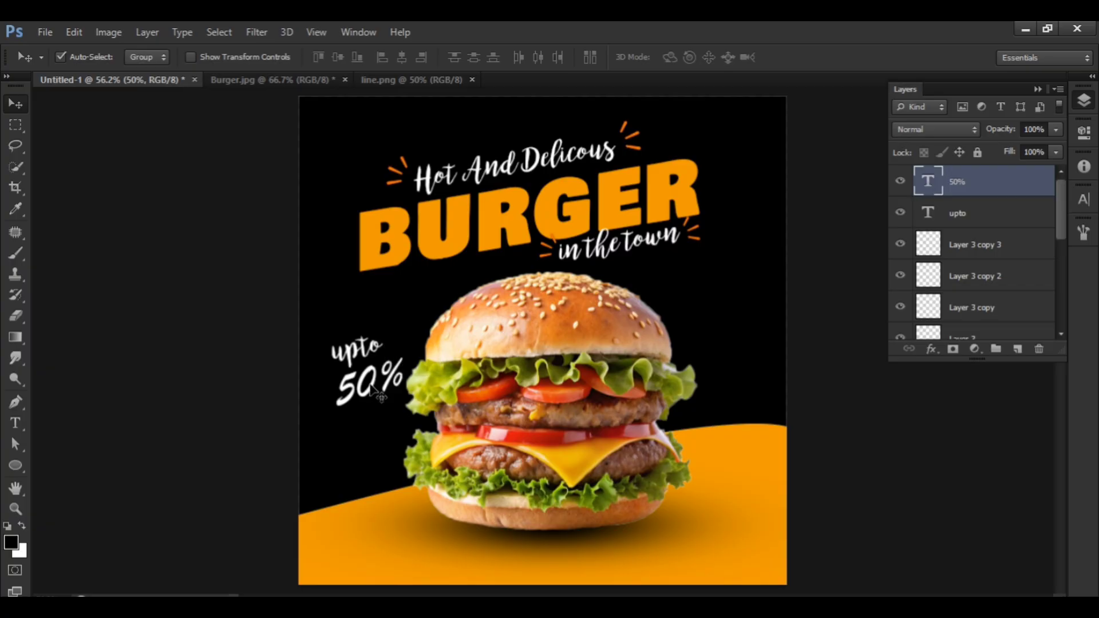
# Recolor the "50%" text with the orange sampled from the BURGER headline.
pyautogui.doubleClick(928, 182)
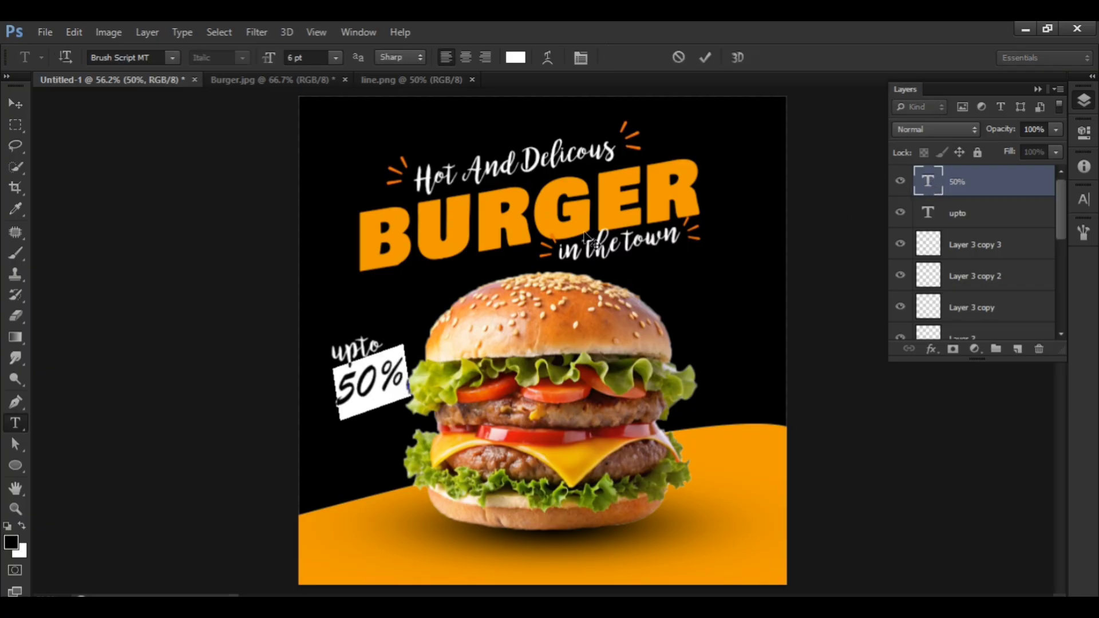
pyautogui.click(517, 57)
pyautogui.click(462, 207)
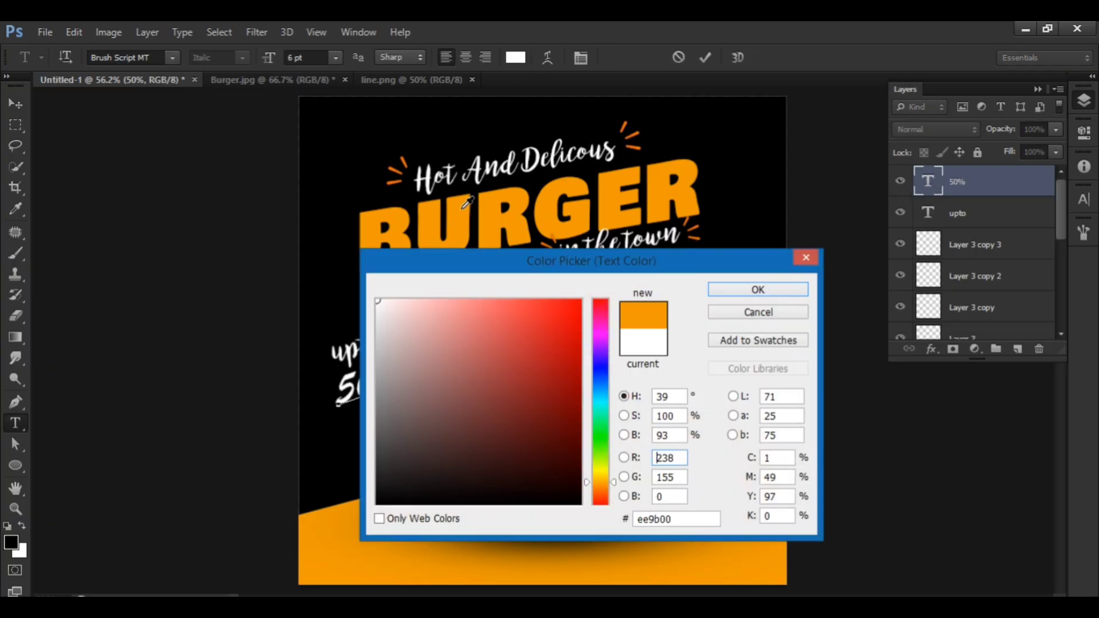
pyautogui.click(762, 295)
pyautogui.click(21, 106)
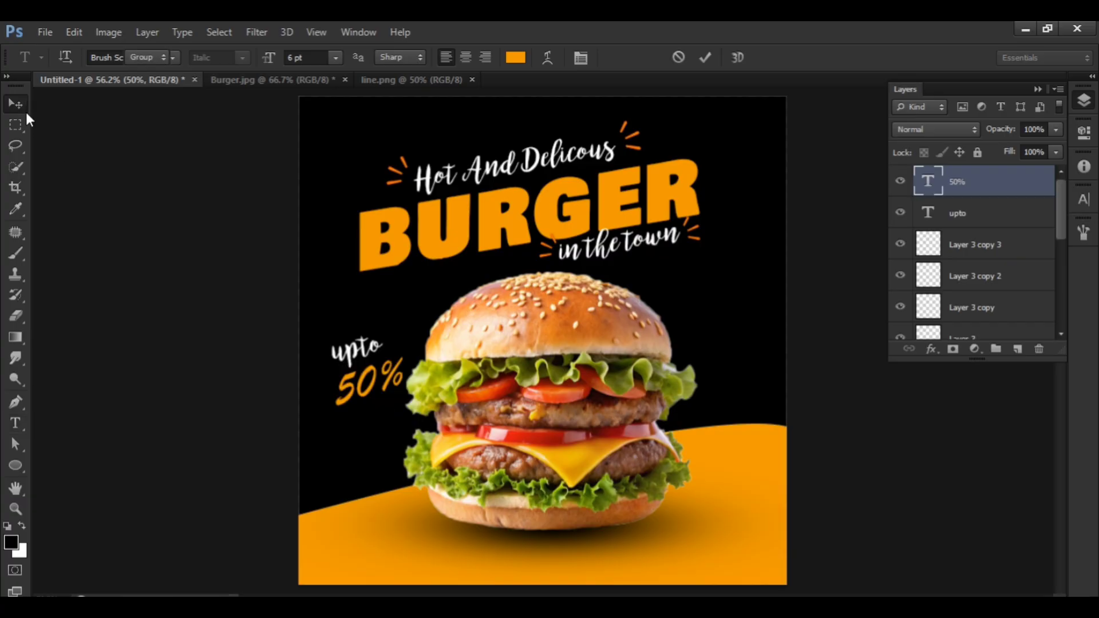
# Duplicate "upto" below "50%", change the copy's text to "off" and center it under the number.
pyautogui.click(368, 361)
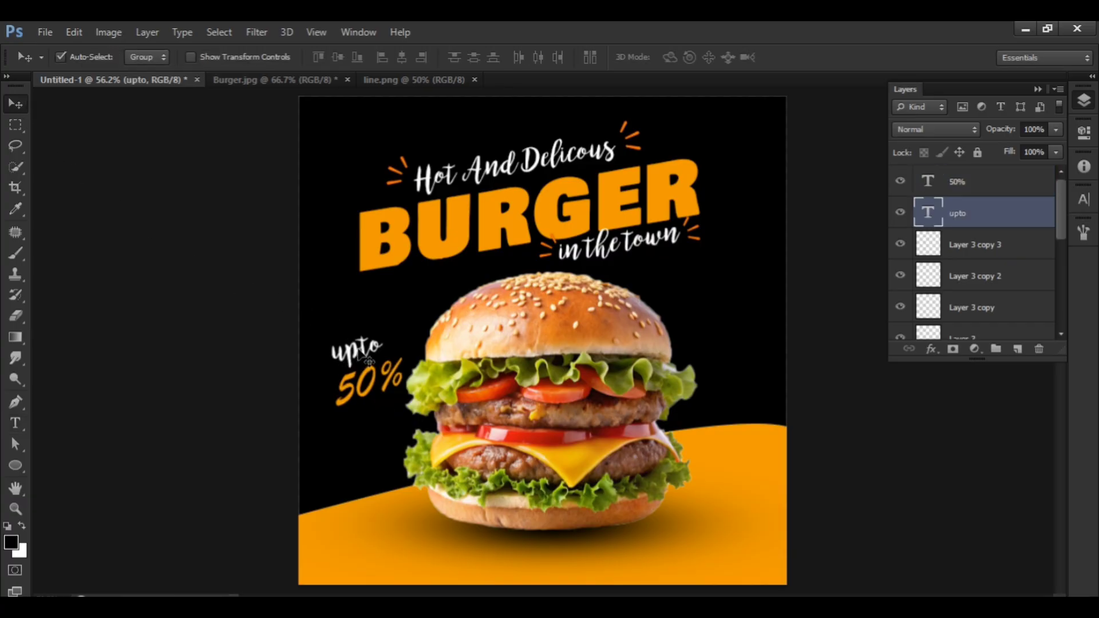
pyautogui.moveTo(361, 357); pyautogui.dragTo(378, 422)
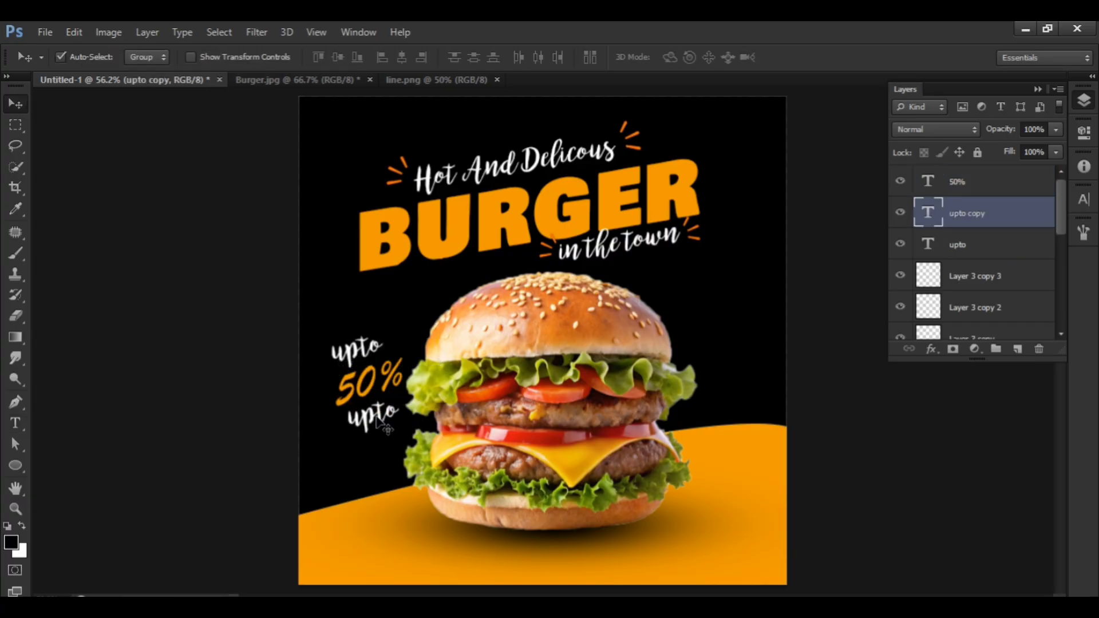
pyautogui.doubleClick(925, 213)
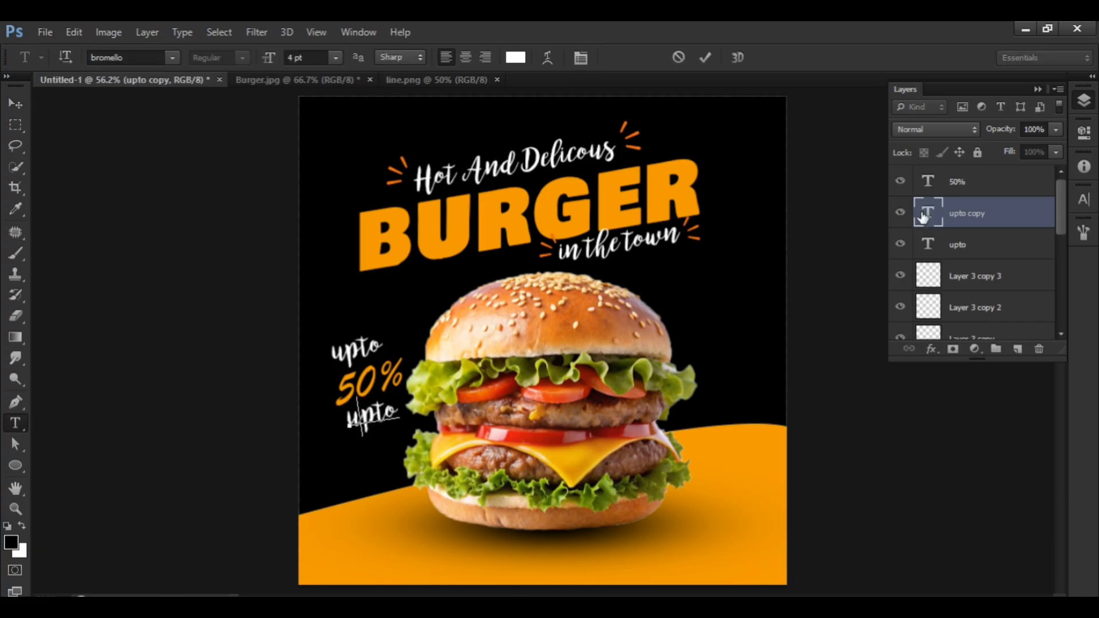
pyautogui.write('off')
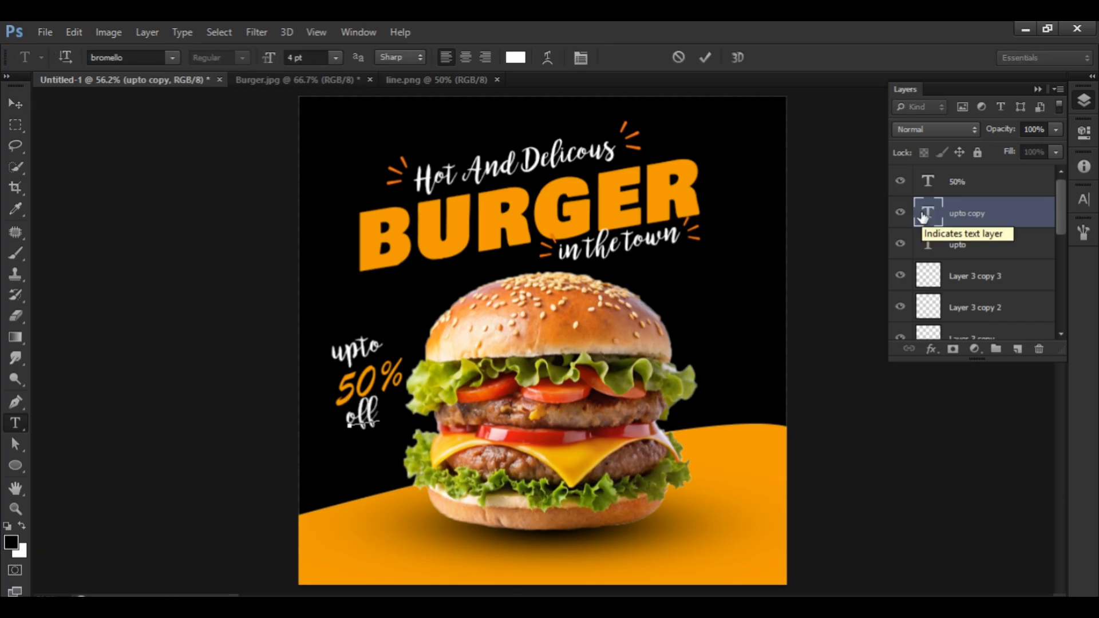
pyautogui.click(16, 104)
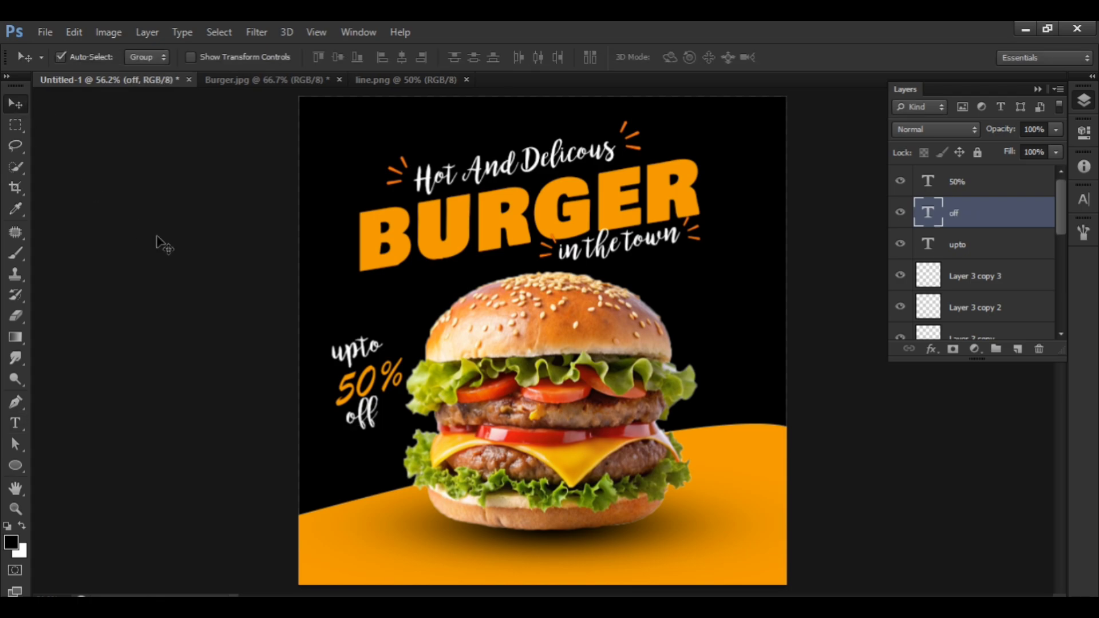
pyautogui.moveTo(365, 424); pyautogui.dragTo(370, 426)
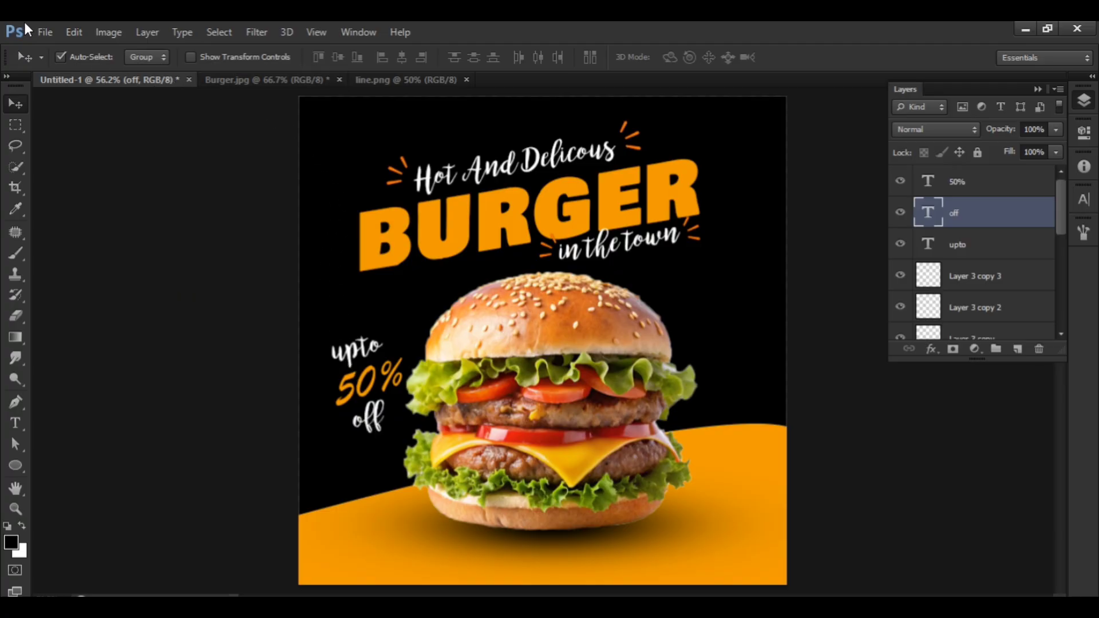
# Open the croos image, select its red curved arrow and bring it into the burger advertisement below "off".
pyautogui.click(45, 32)
pyautogui.click(57, 64)
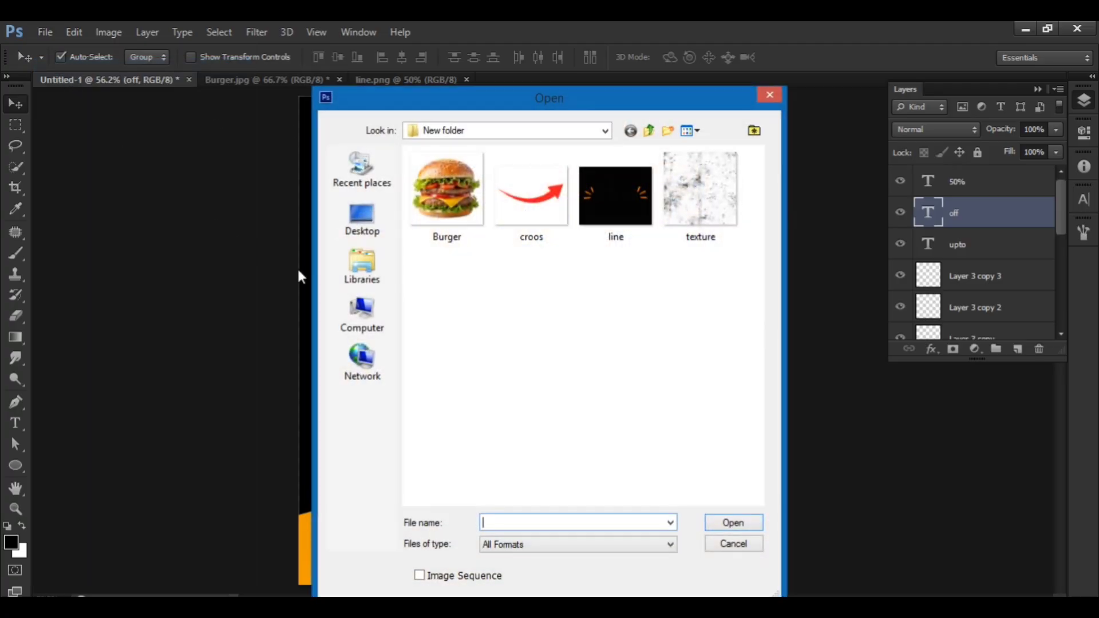
pyautogui.doubleClick(532, 194)
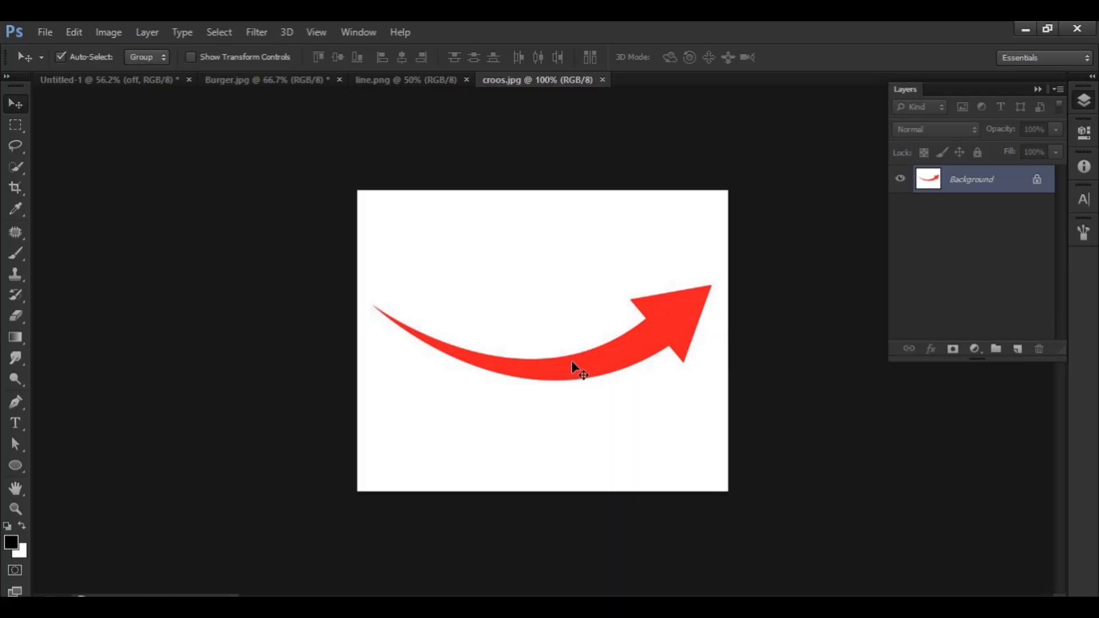
pyautogui.press('w')
pyautogui.moveTo(674, 319)
pyautogui.mouseDown()
pyautogui.moveTo(650, 344)
pyautogui.moveTo(171, 80)
pyautogui.moveTo(275, 221)
pyautogui.moveTo(409, 450)
pyautogui.moveTo(455, 464)
pyautogui.mouseUp()
pyautogui.press('v')
# Scale down and rotate the arrow so it curves from beside "off" toward the burger.
pyautogui.hotkey('ctrl', 't')
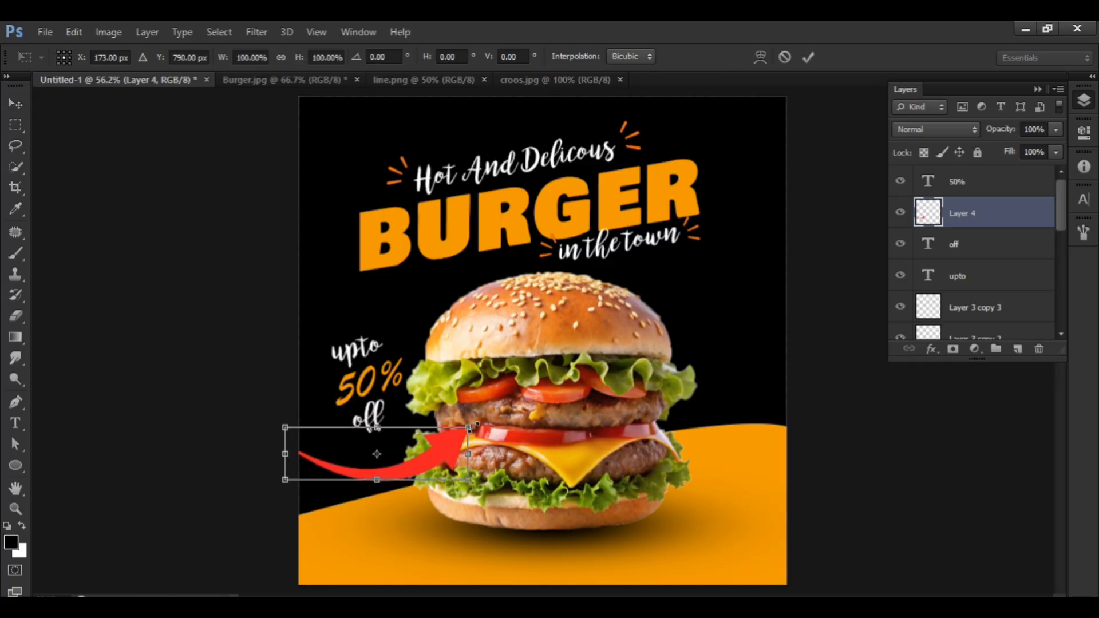
pyautogui.moveTo(476, 425); pyautogui.dragTo(392, 455)
pyautogui.press('Return')
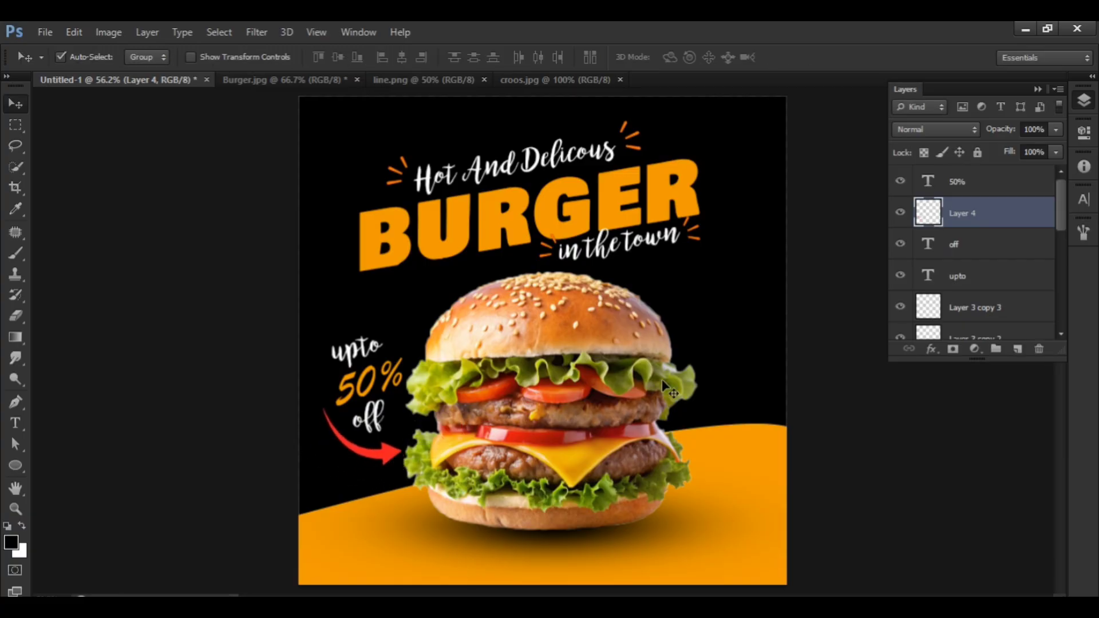
# Apply a white Color Overlay to the curved arrow, leaving Gradient Overlay off.
pyautogui.click(975, 349)
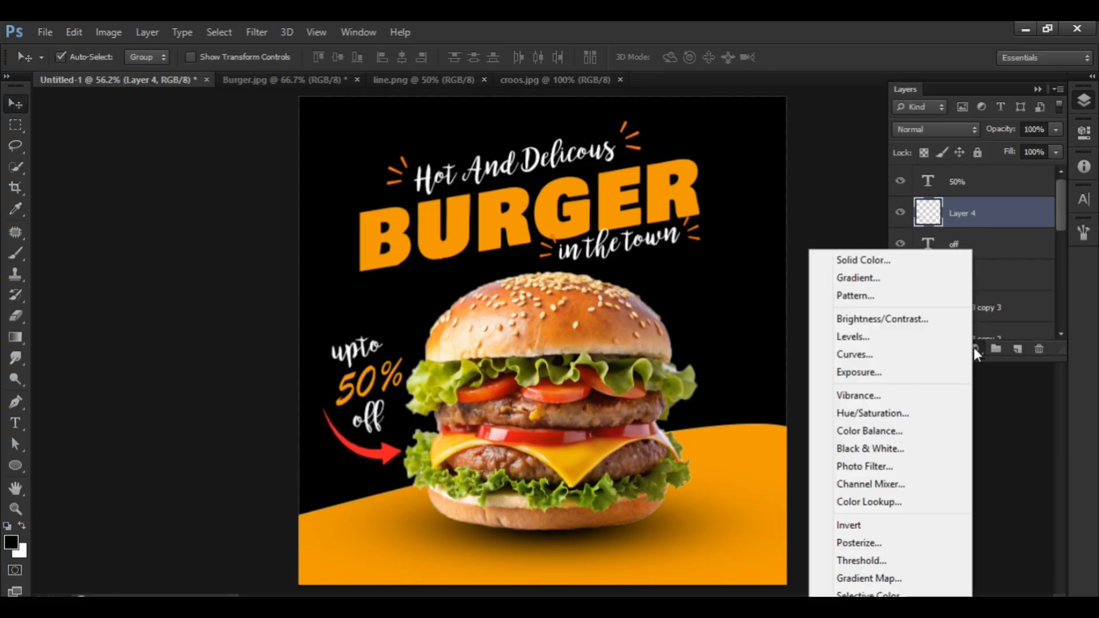
pyautogui.click(976, 293)
pyautogui.click(931, 348)
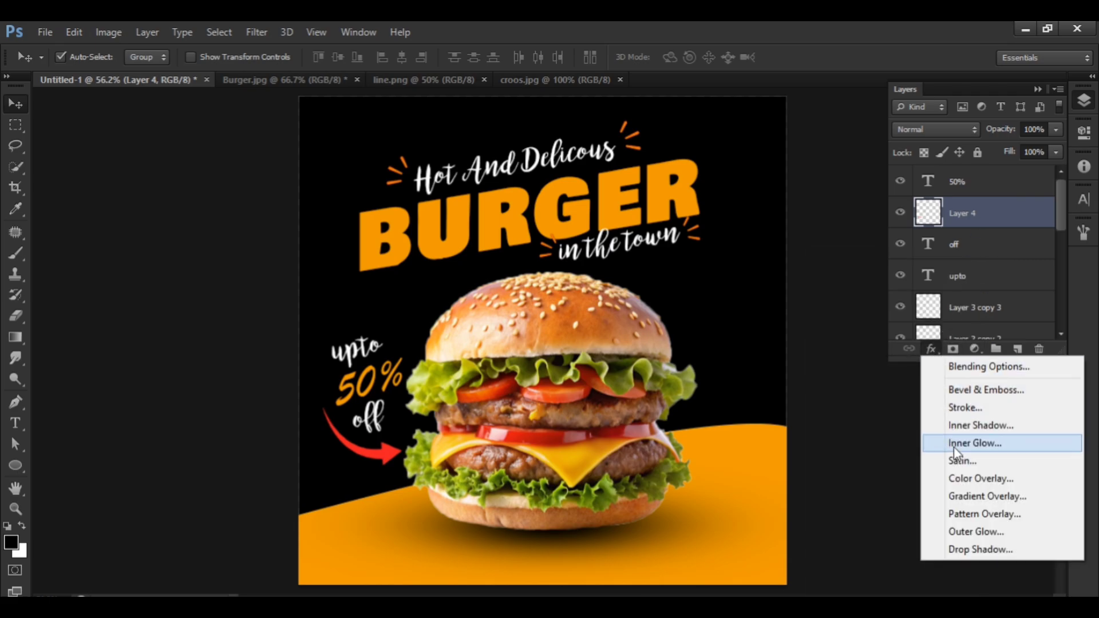
pyautogui.click(973, 496)
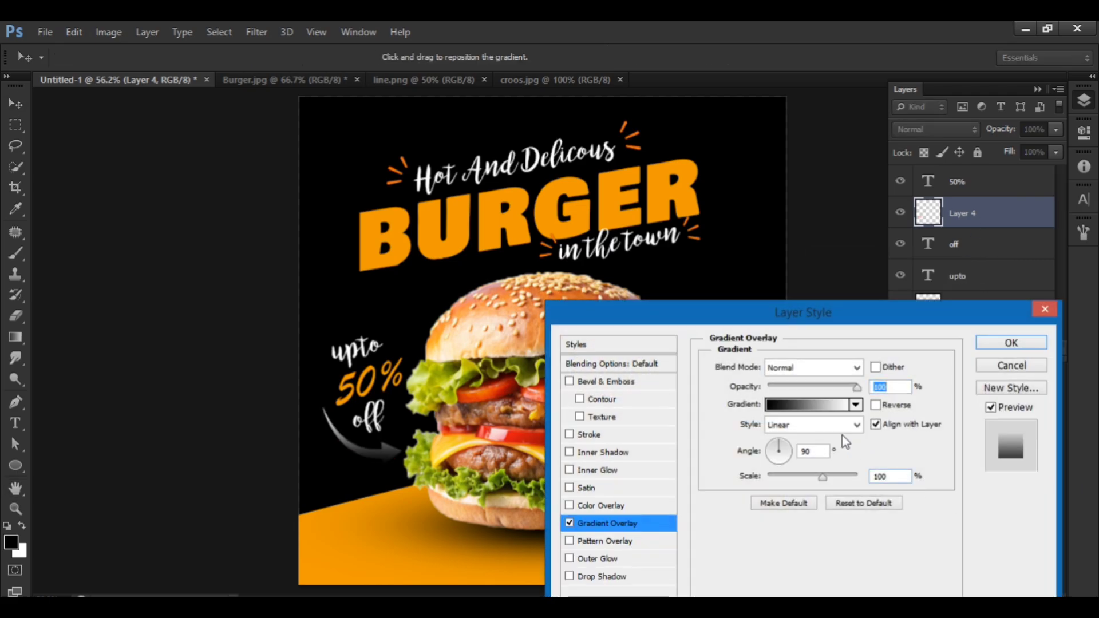
pyautogui.moveTo(761, 312); pyautogui.dragTo(787, 255)
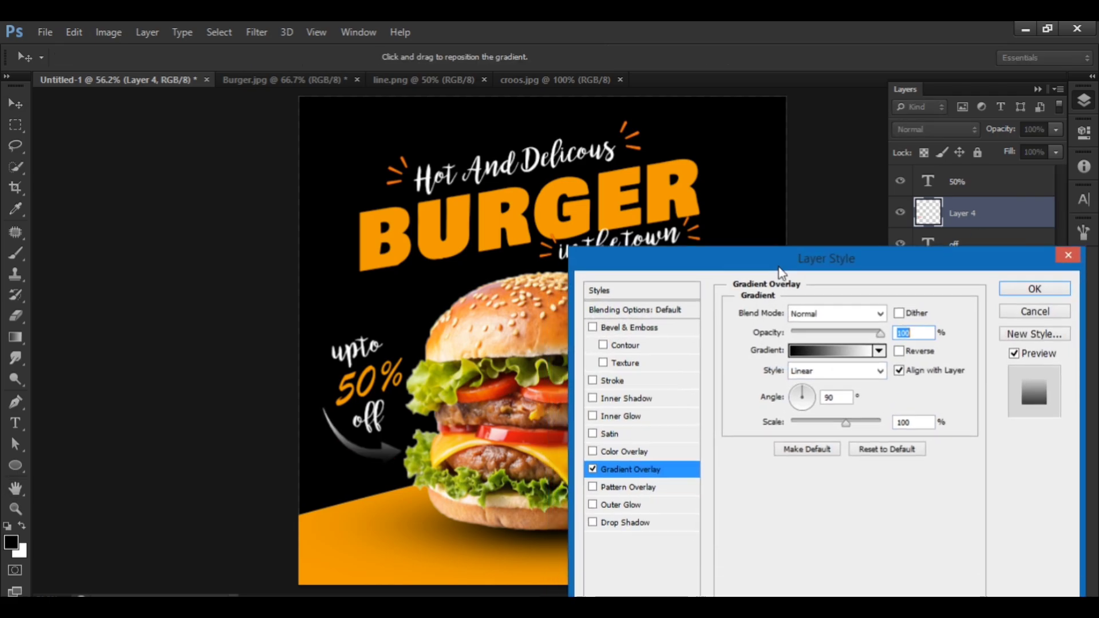
pyautogui.click(625, 447)
pyautogui.click(594, 465)
pyautogui.click(906, 310)
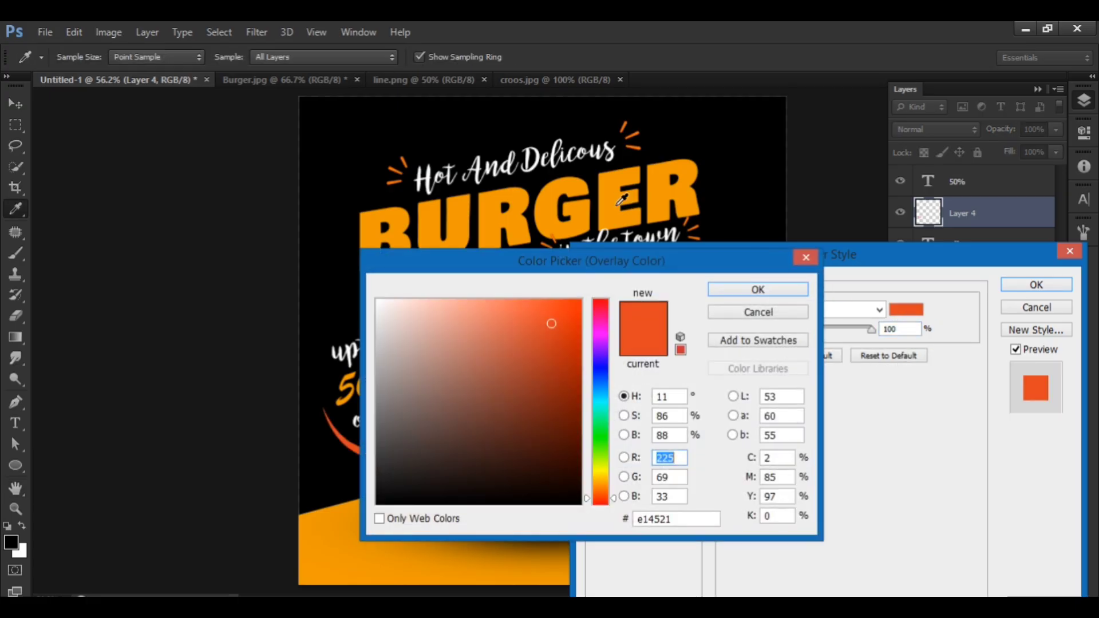
pyautogui.moveTo(426, 327); pyautogui.dragTo(294, 230)
pyautogui.press('Return')
pyautogui.press('Return')
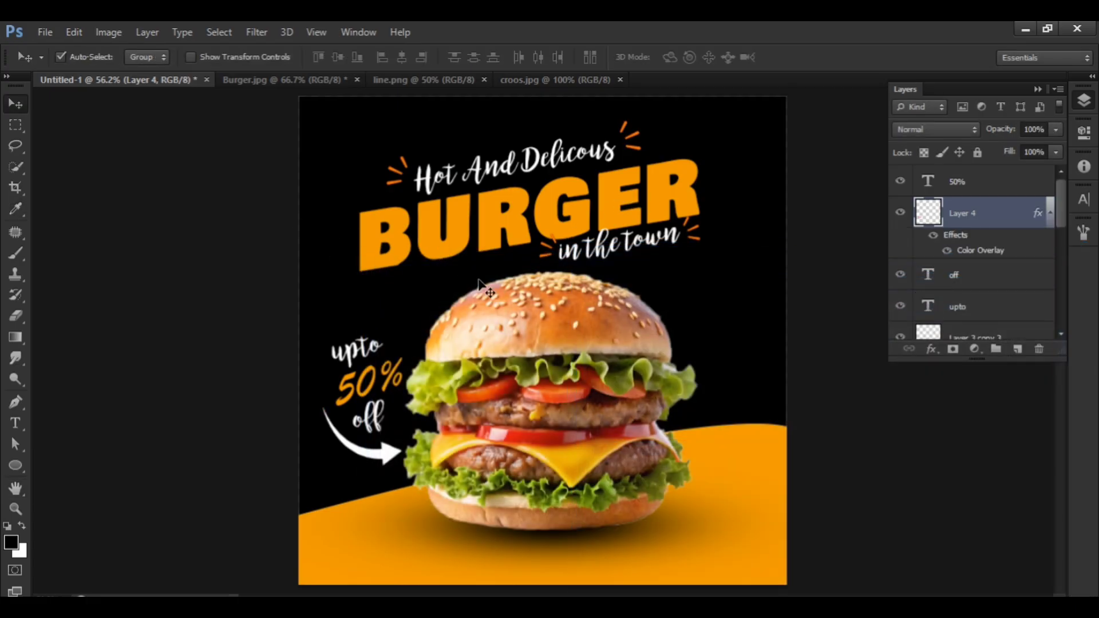
# Draw a circle about 233 px wide over the burger's right side and fill it with orange.
pyautogui.click(15, 465)
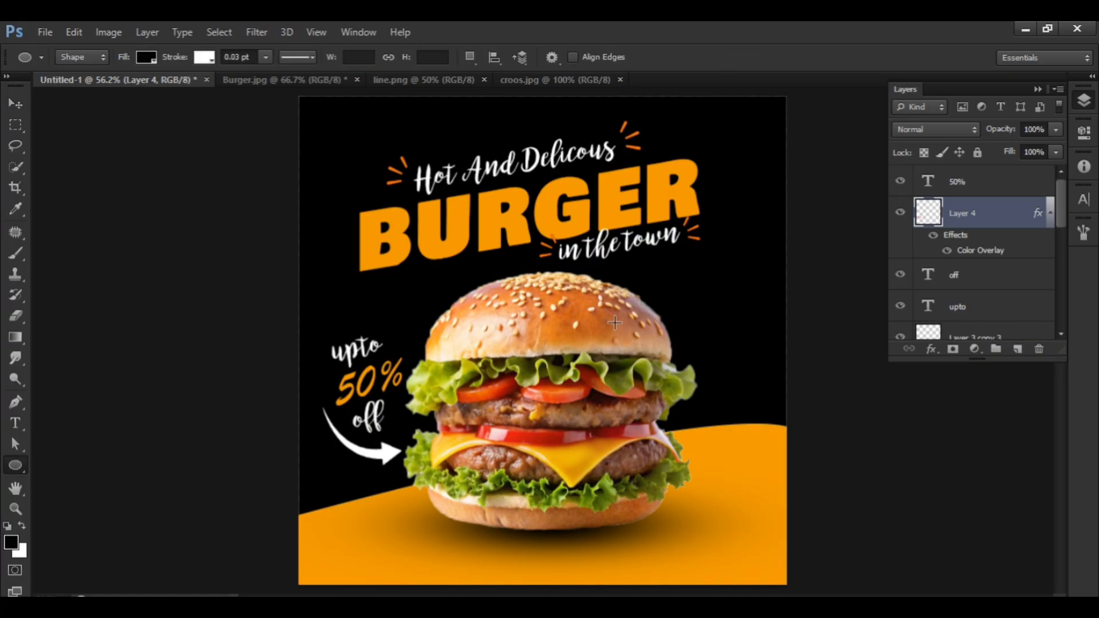
pyautogui.moveTo(608, 314); pyautogui.dragTo(705, 430)
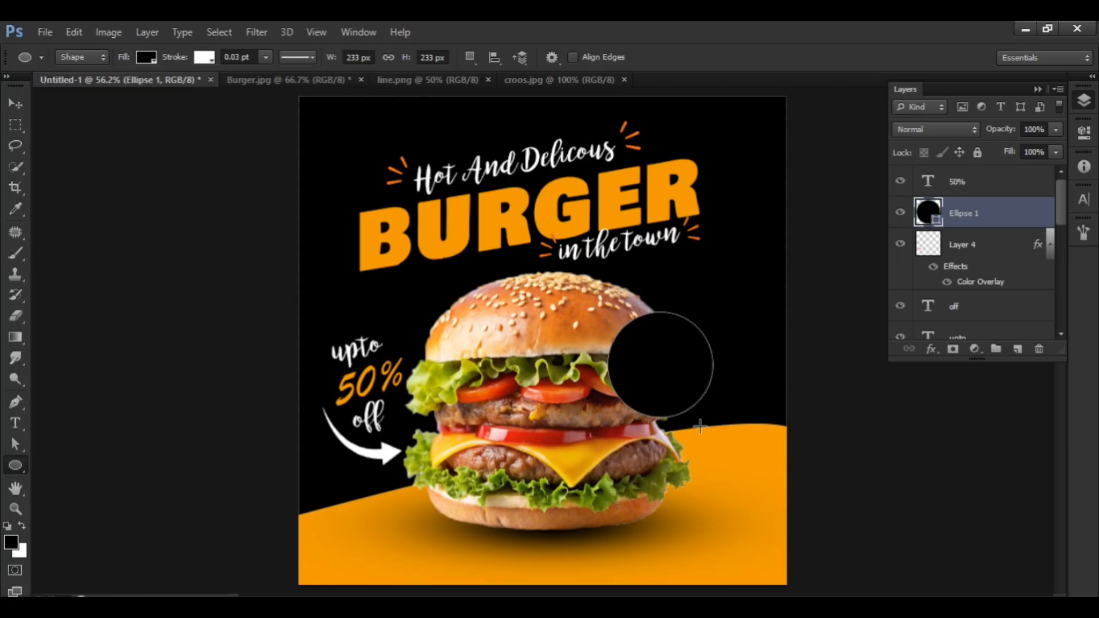
pyautogui.click(146, 57)
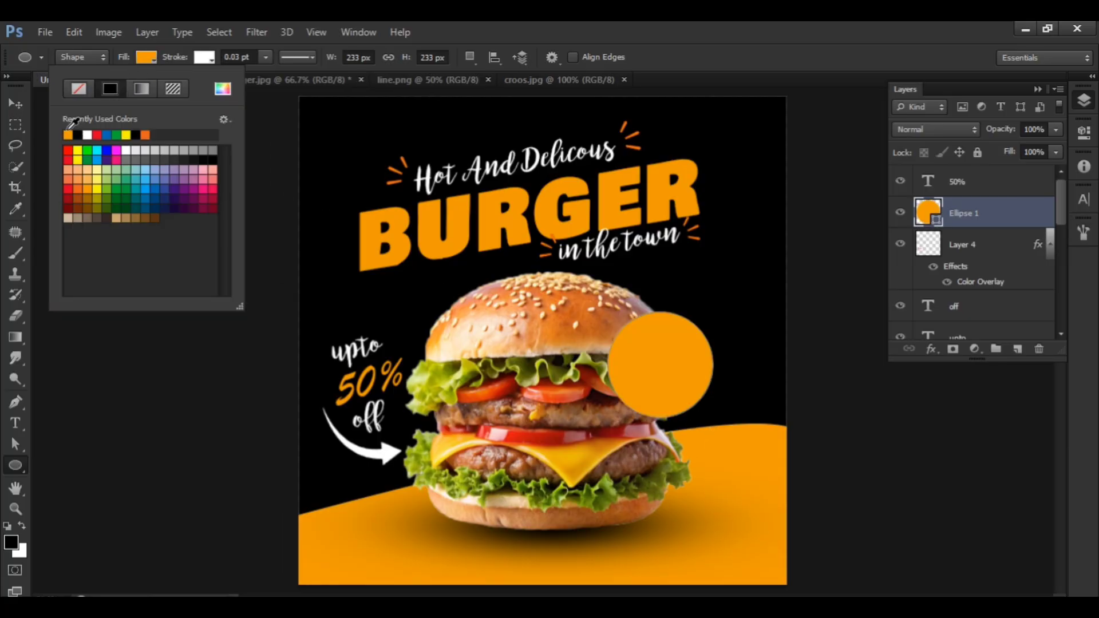
# Give the orange circle a white stroke, thicken it into a visible outline, and move the circle up beside the bun's upper right.
pyautogui.click(204, 58)
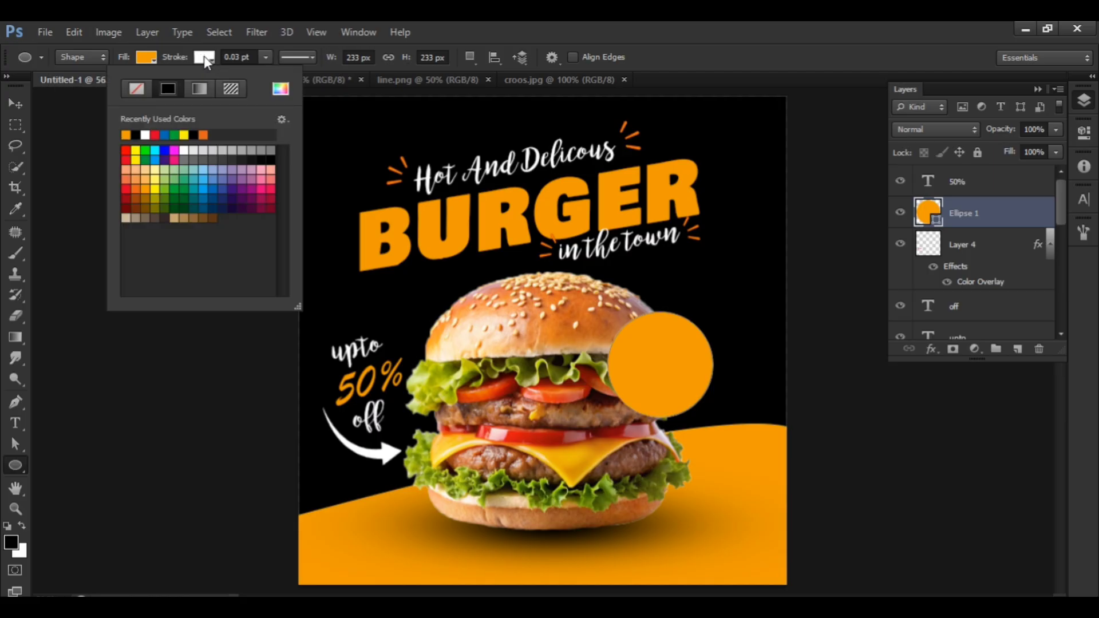
pyautogui.click(145, 135)
pyautogui.click(24, 104)
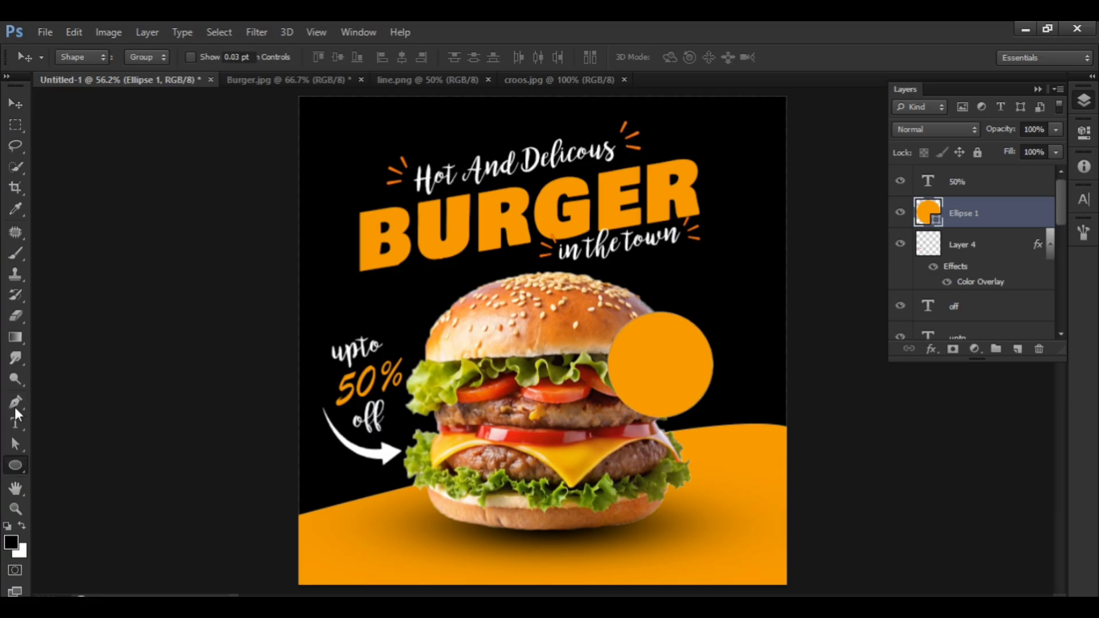
pyautogui.click(265, 57)
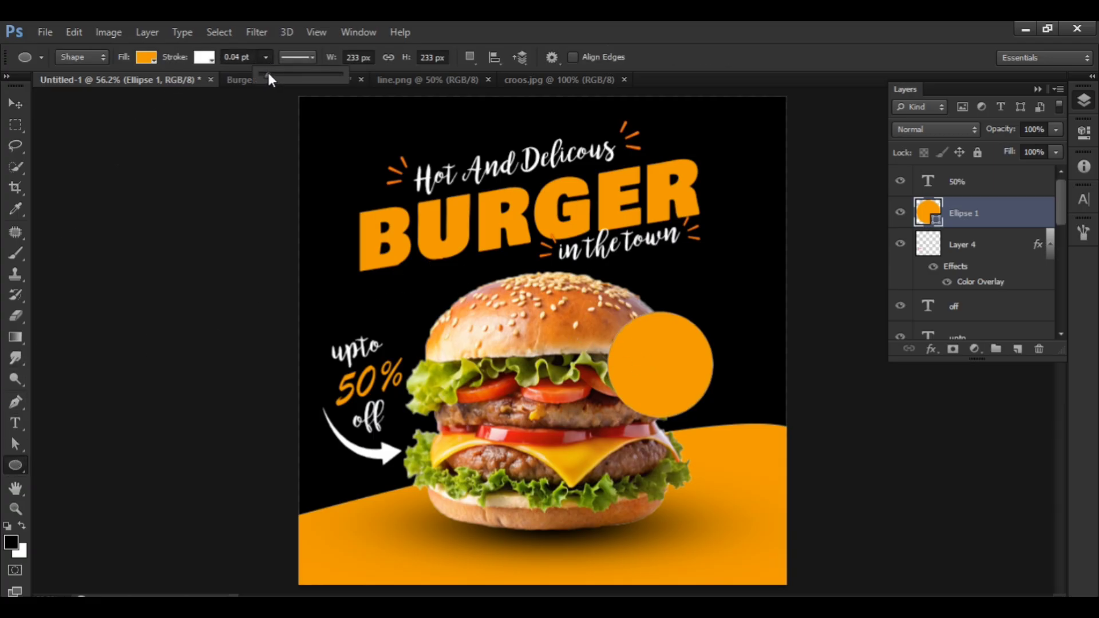
pyautogui.click(15, 106)
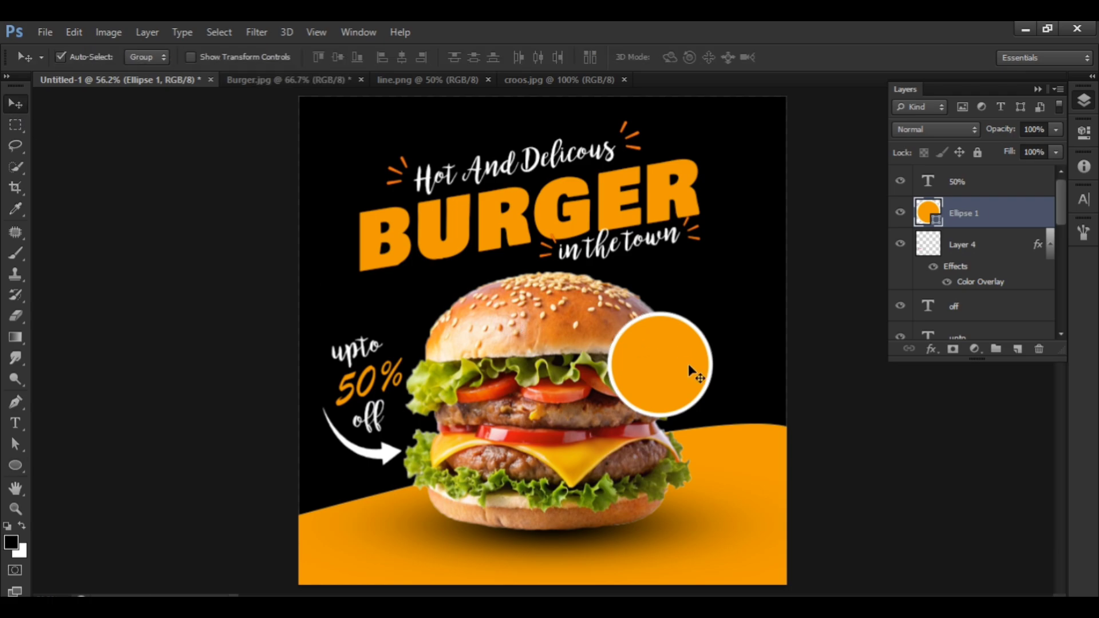
pyautogui.moveTo(689, 366); pyautogui.dragTo(716, 306)
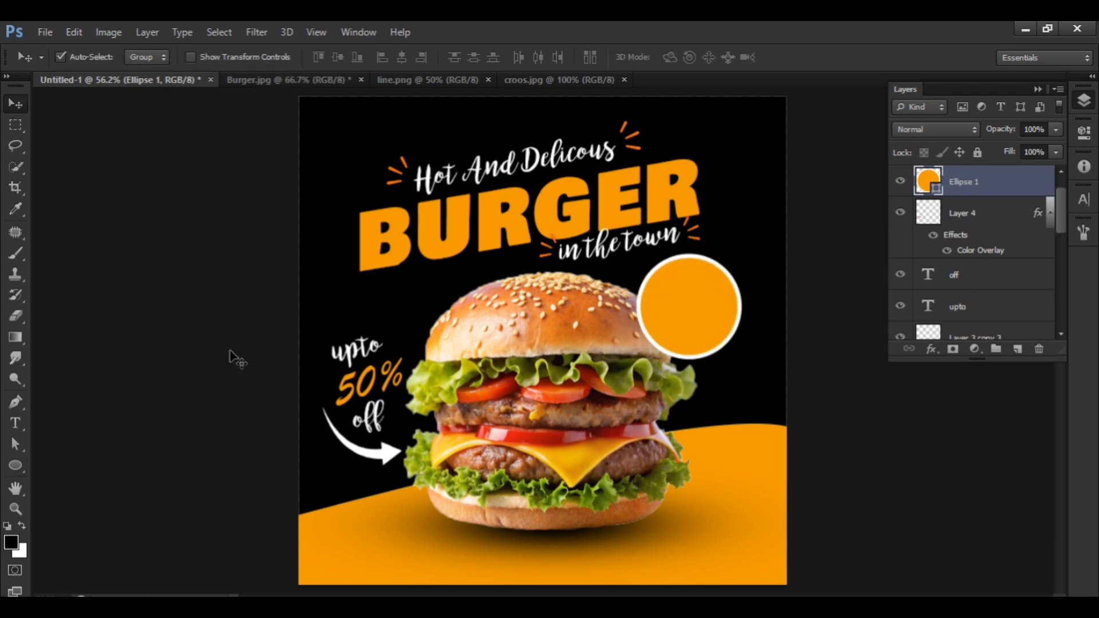
# Add the text "50%" in Anton at 4 pt beside the burger's lower right.
pyautogui.click(22, 420)
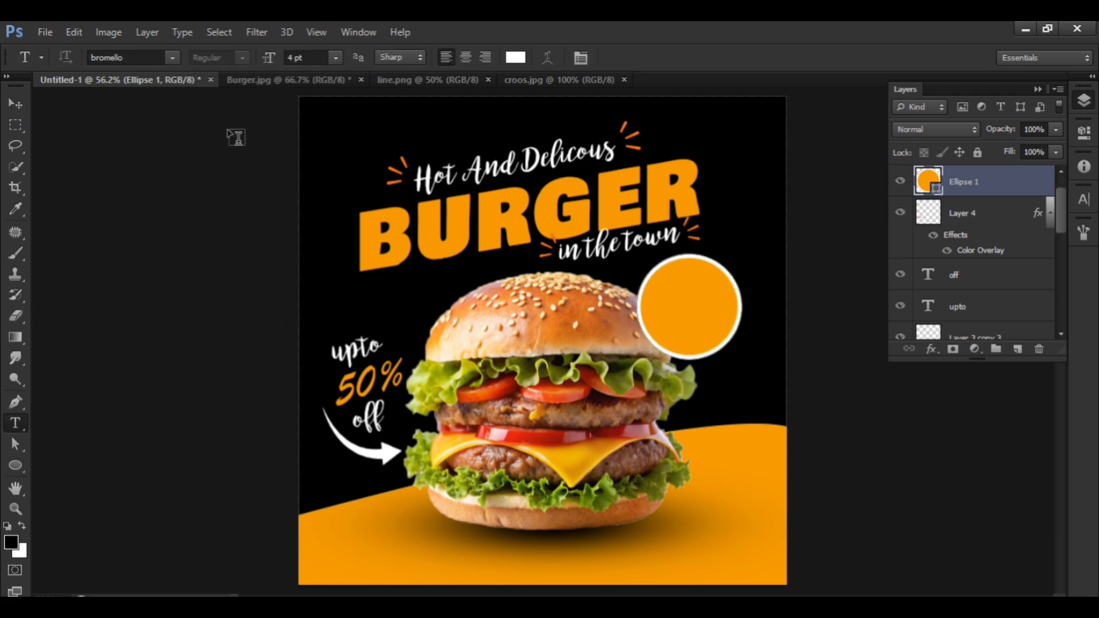
pyautogui.click(171, 57)
pyautogui.scroll(8, 158, 132)
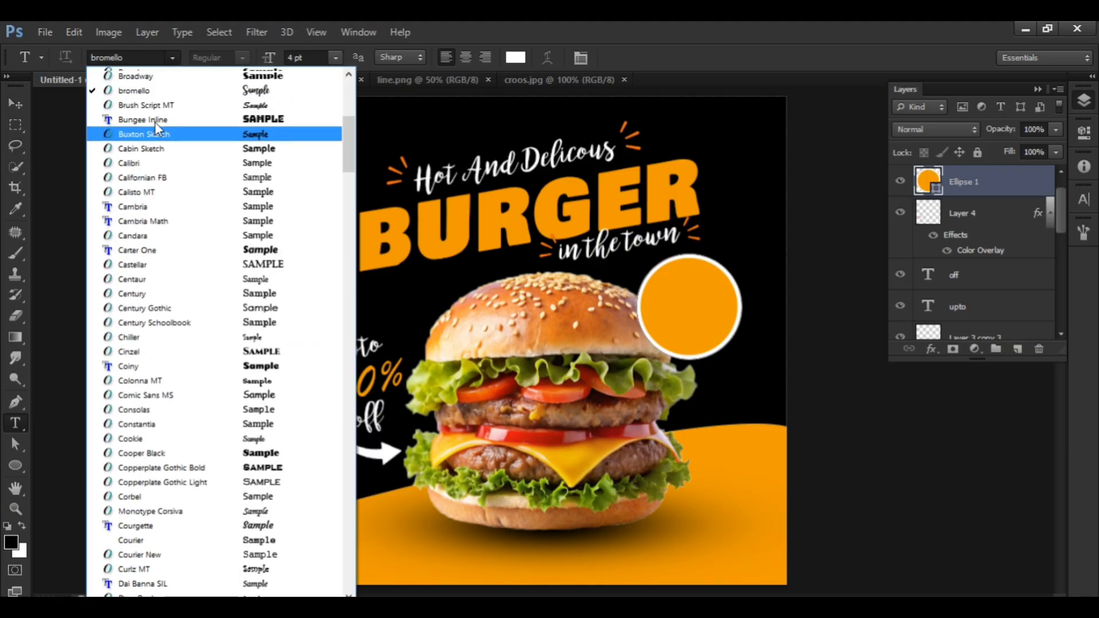
pyautogui.click(159, 134)
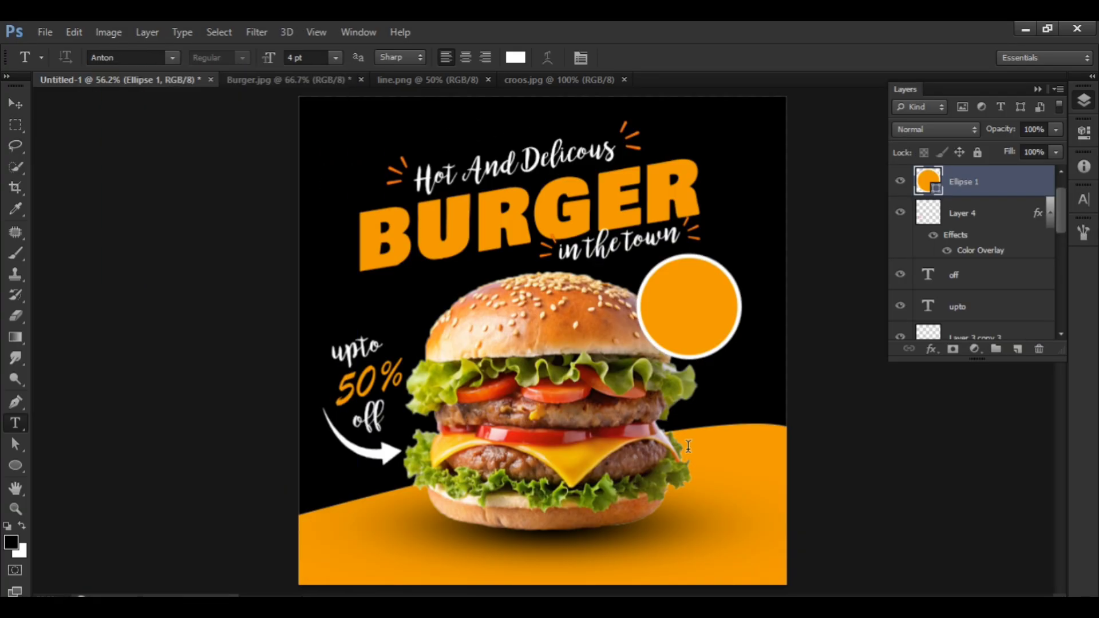
pyautogui.click(689, 447)
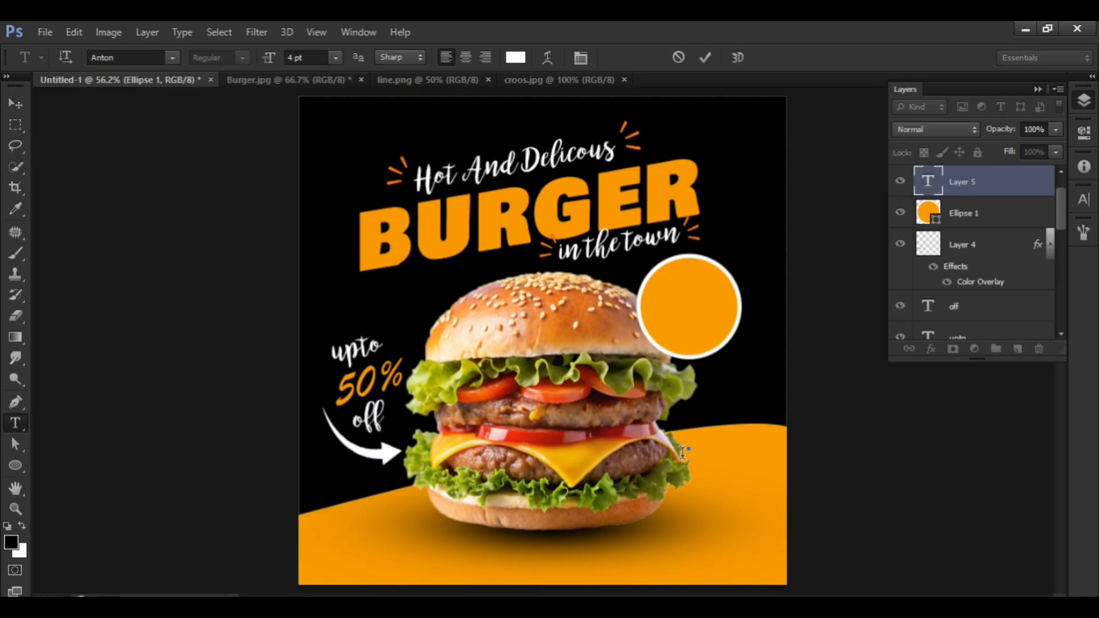
pyautogui.write('50')
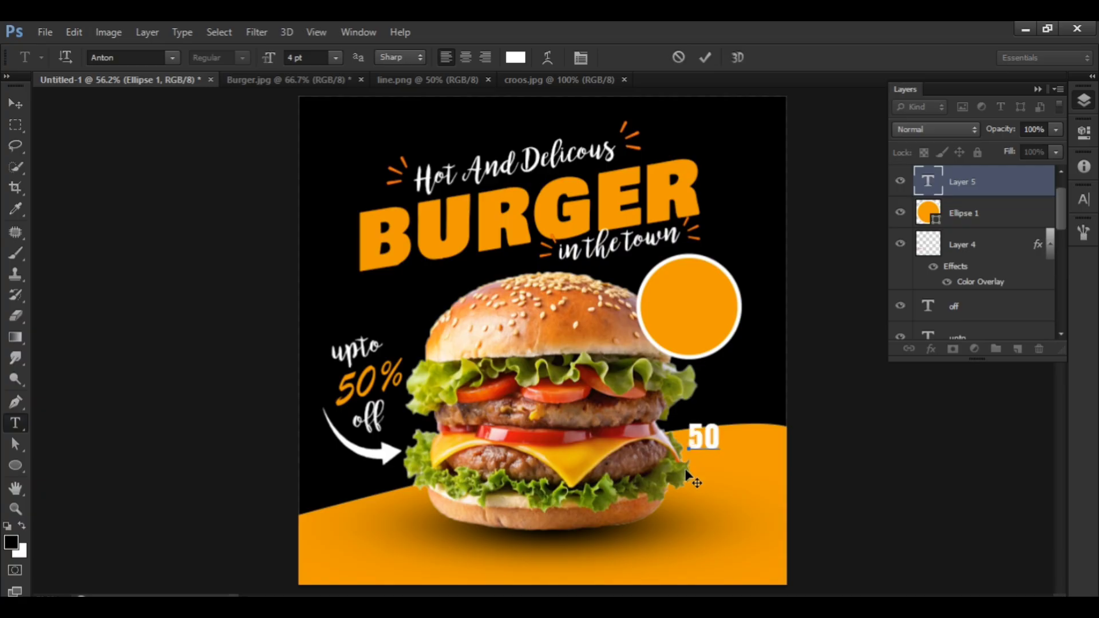
pyautogui.write('%')
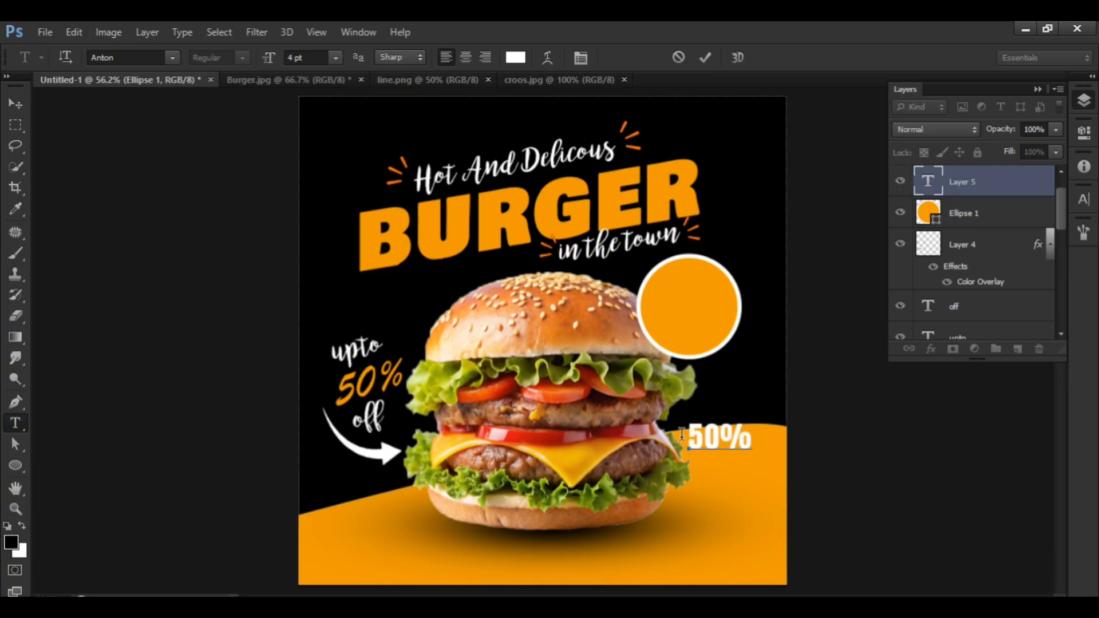
# Colour the new Anton "50%" text black and move it into the orange circle.
pyautogui.hotkey('ctrl', 'a')
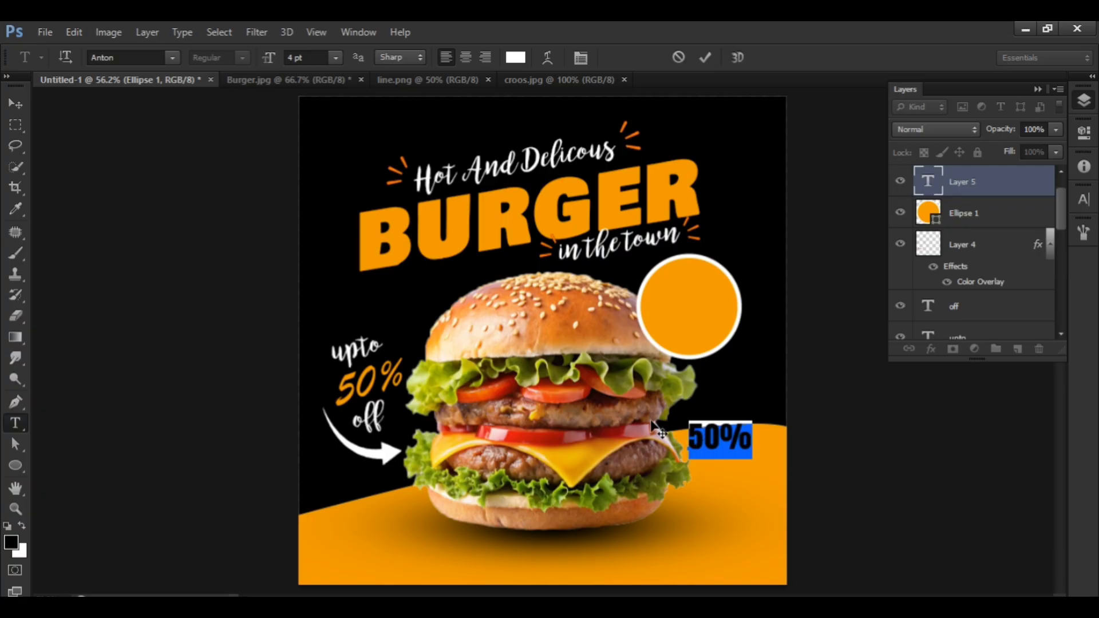
pyautogui.click(515, 57)
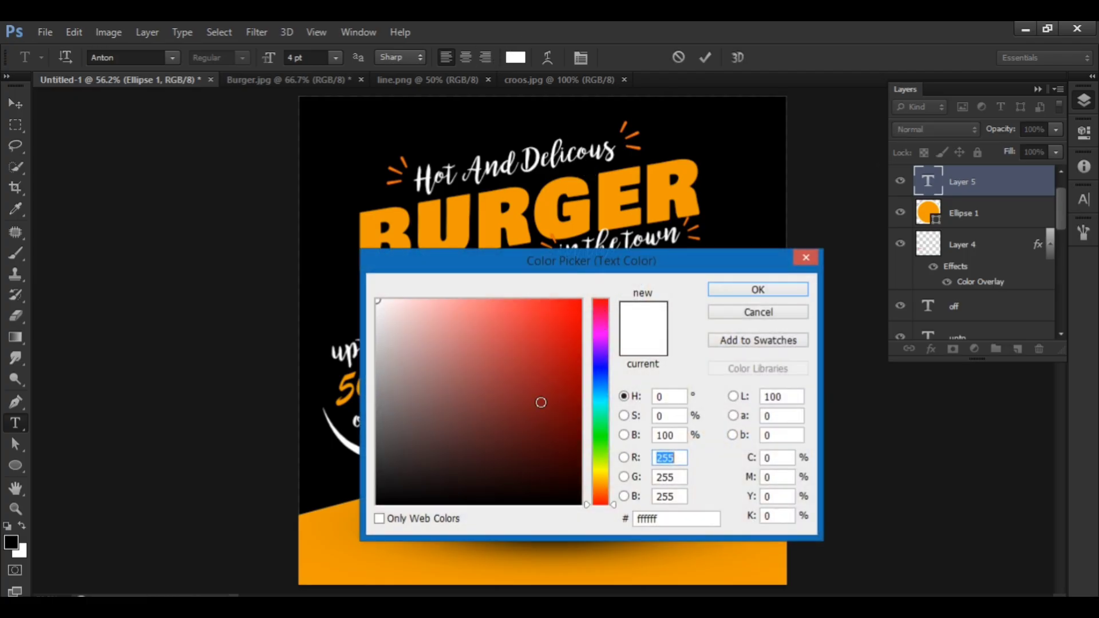
pyautogui.moveTo(540, 402); pyautogui.dragTo(545, 588)
pyautogui.press('Return')
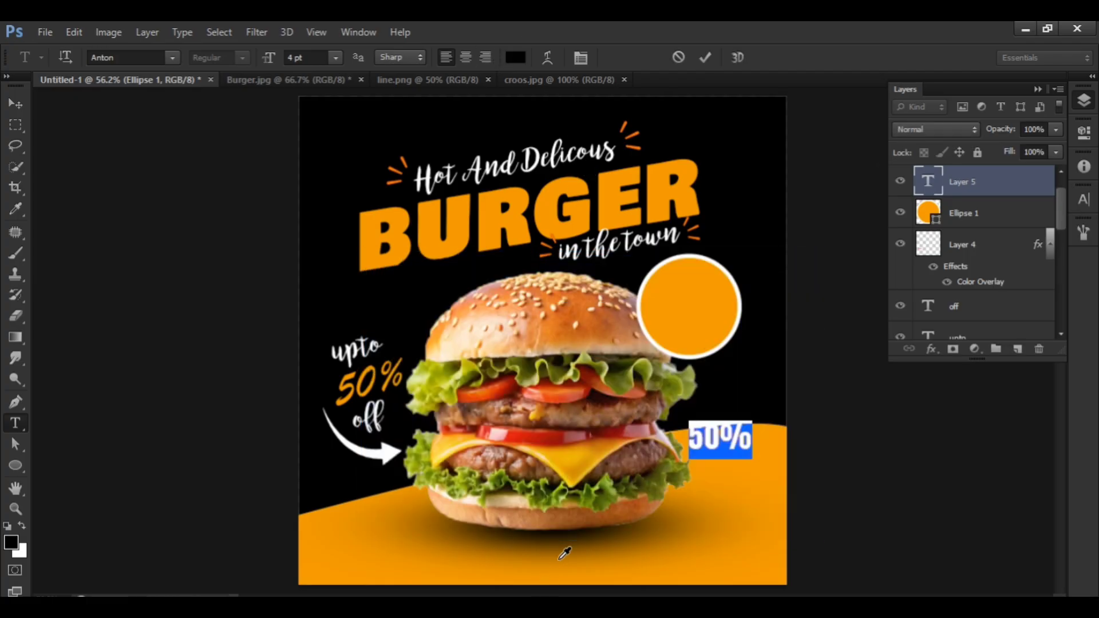
pyautogui.click(15, 103)
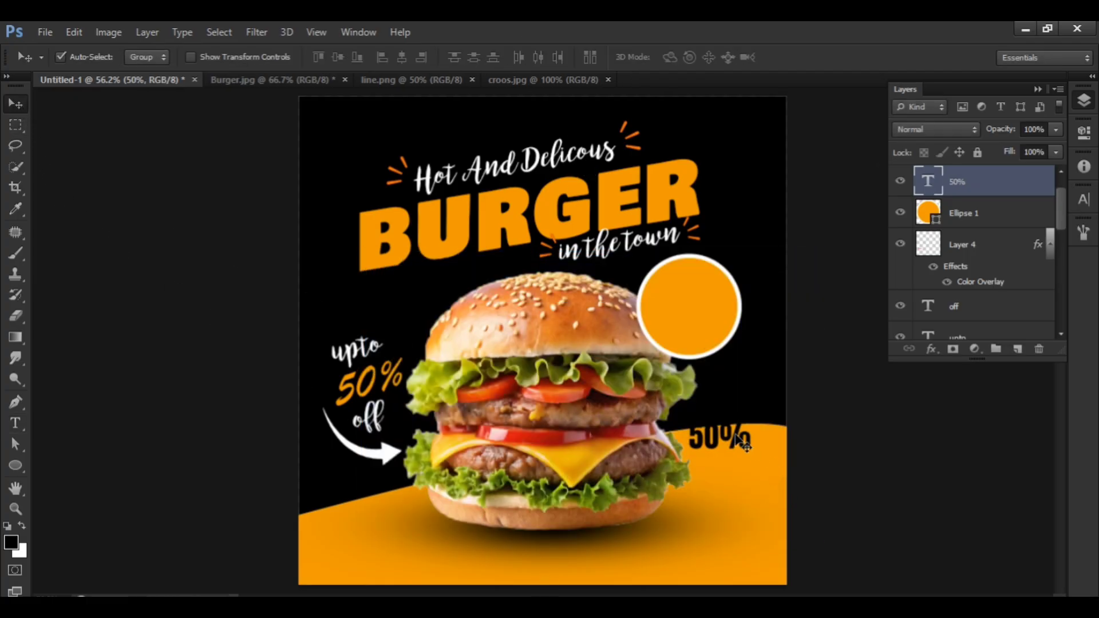
pyautogui.moveTo(737, 439); pyautogui.dragTo(703, 325)
# Duplicate the black "50%" directly below itself in the circle and change the copy's text to "Offer".
pyautogui.doubleClick(923, 182)
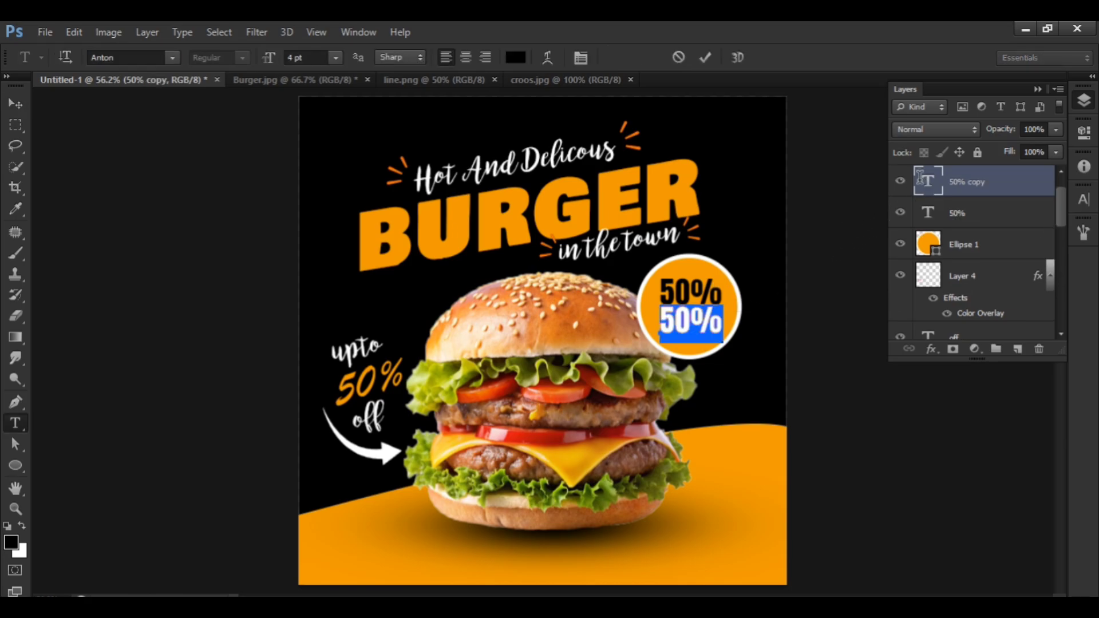
pyautogui.write('0% O')
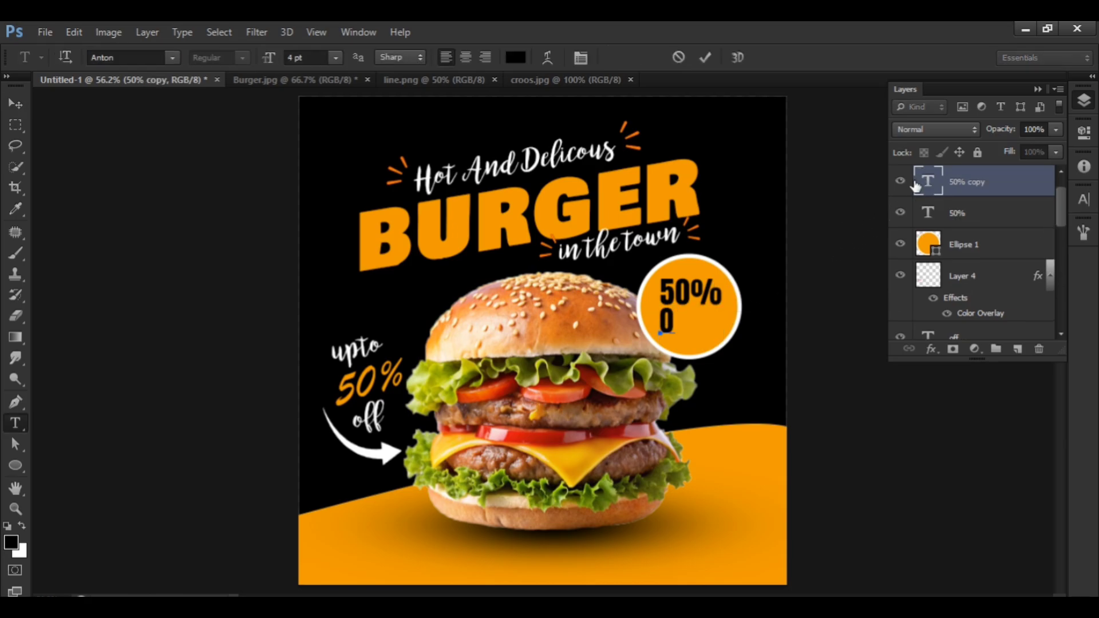
pyautogui.write('ffer')
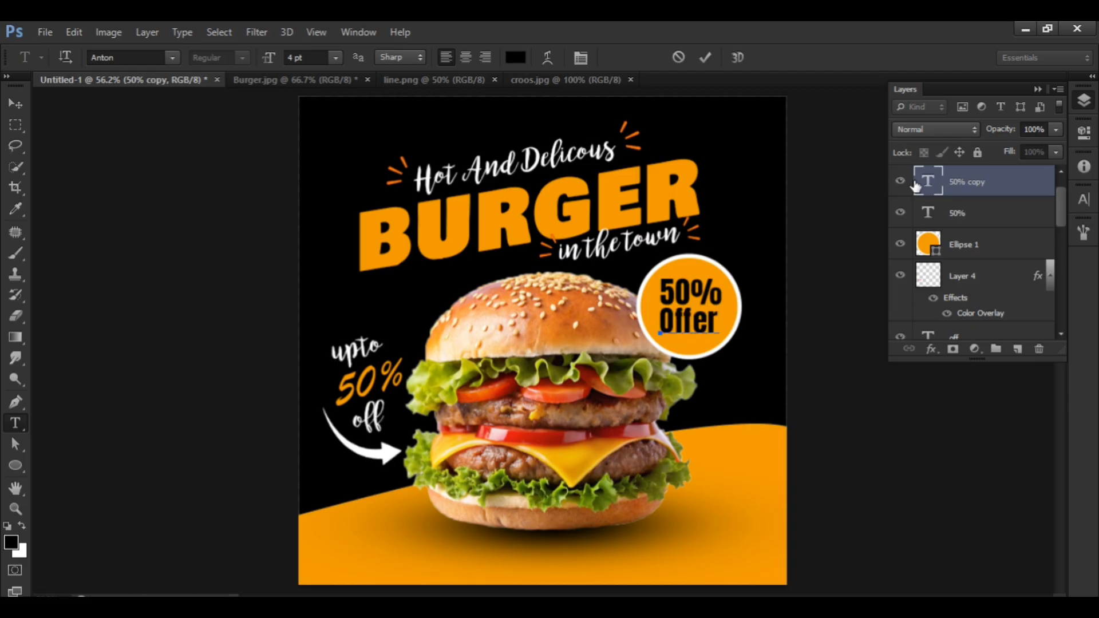
pyautogui.click(15, 103)
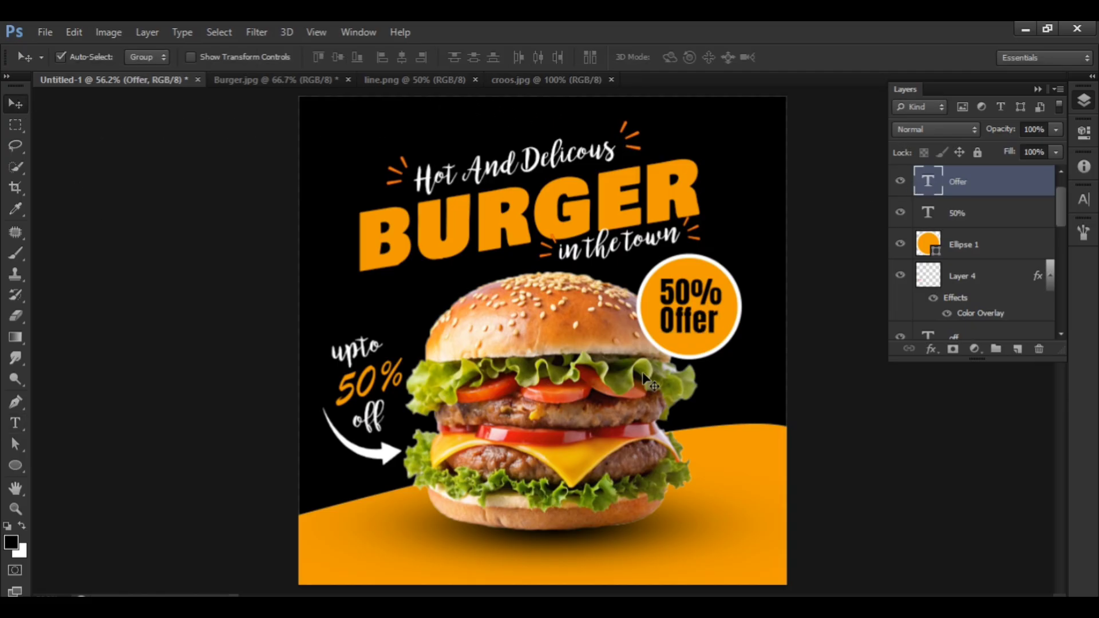
# Shift "Offer" and "50%" slightly to the right so both lines sit centred in the circle.
pyautogui.moveTo(684, 325); pyautogui.dragTo(688, 326)
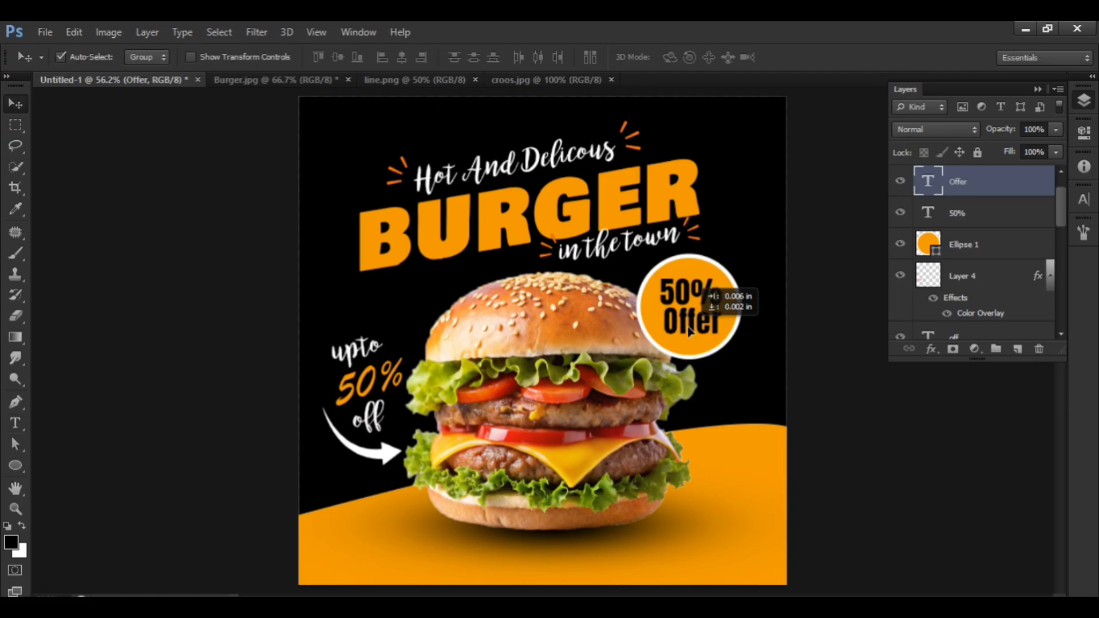
pyautogui.click(688, 295)
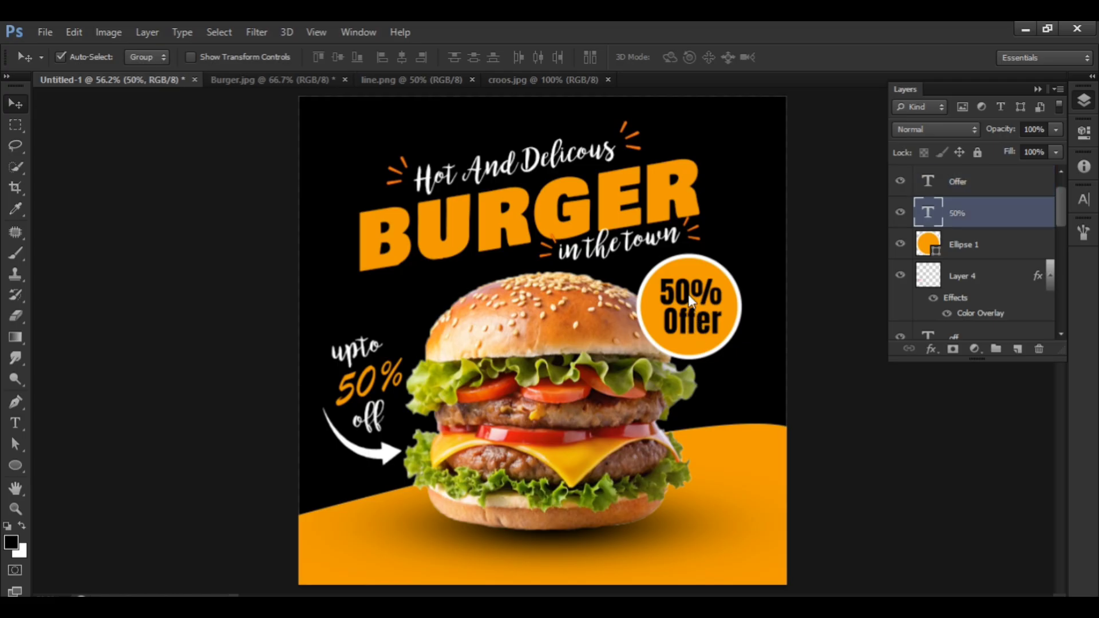
pyautogui.press('Right')
pyautogui.press('Right')
pyautogui.press('Right')
pyautogui.press('Right')
pyautogui.press('Right')
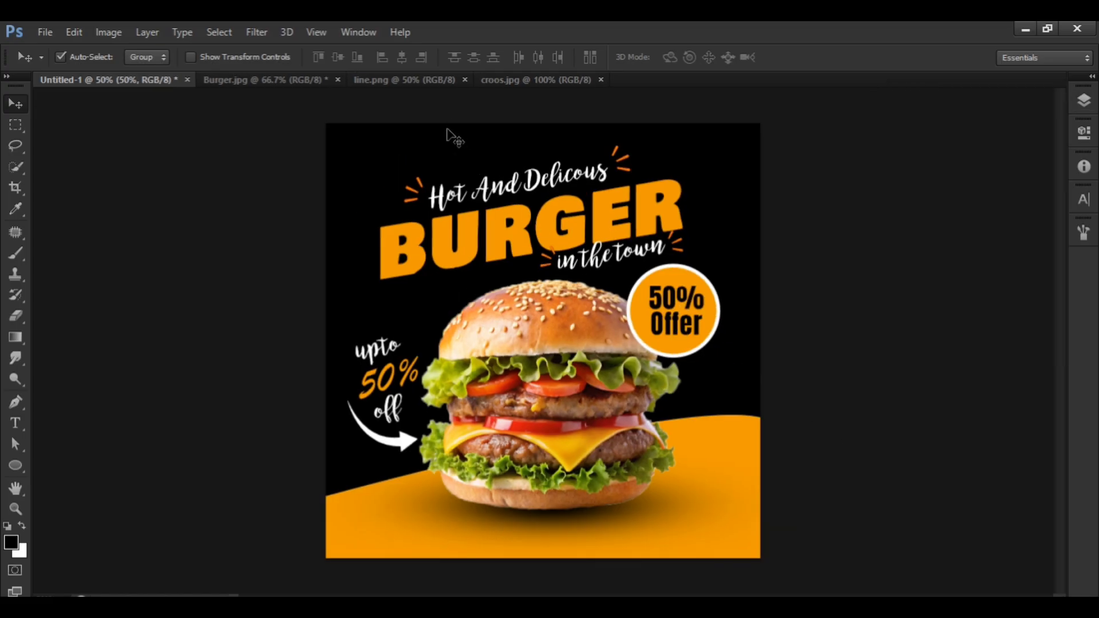
# Open texture.jpg and copy the whole grunge image.
pyautogui.click(46, 32)
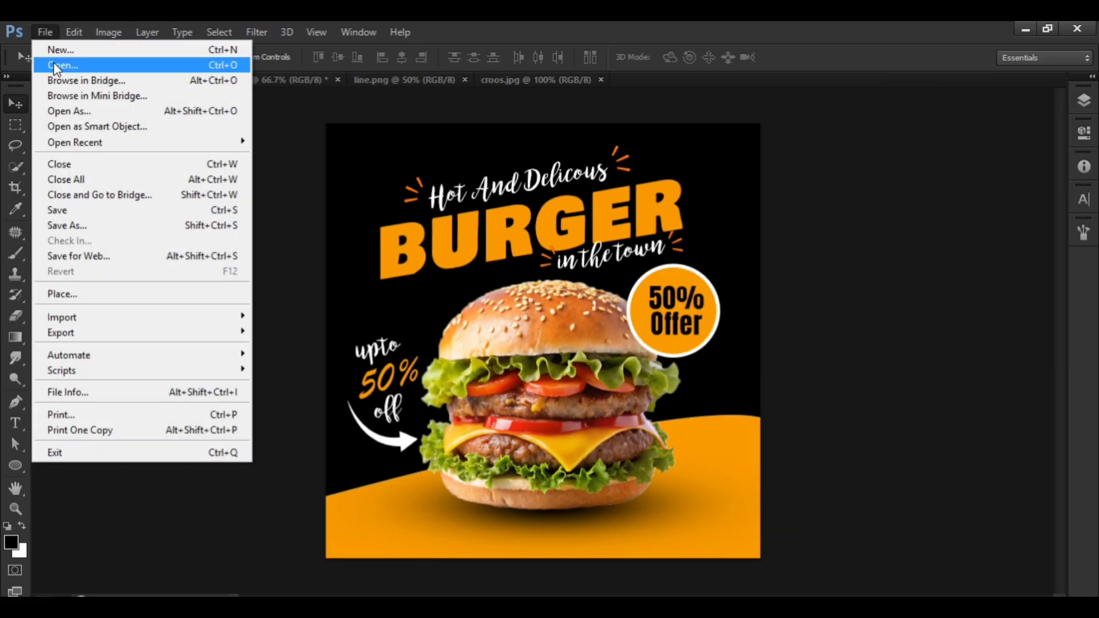
pyautogui.click(228, 166)
pyautogui.doubleClick(710, 195)
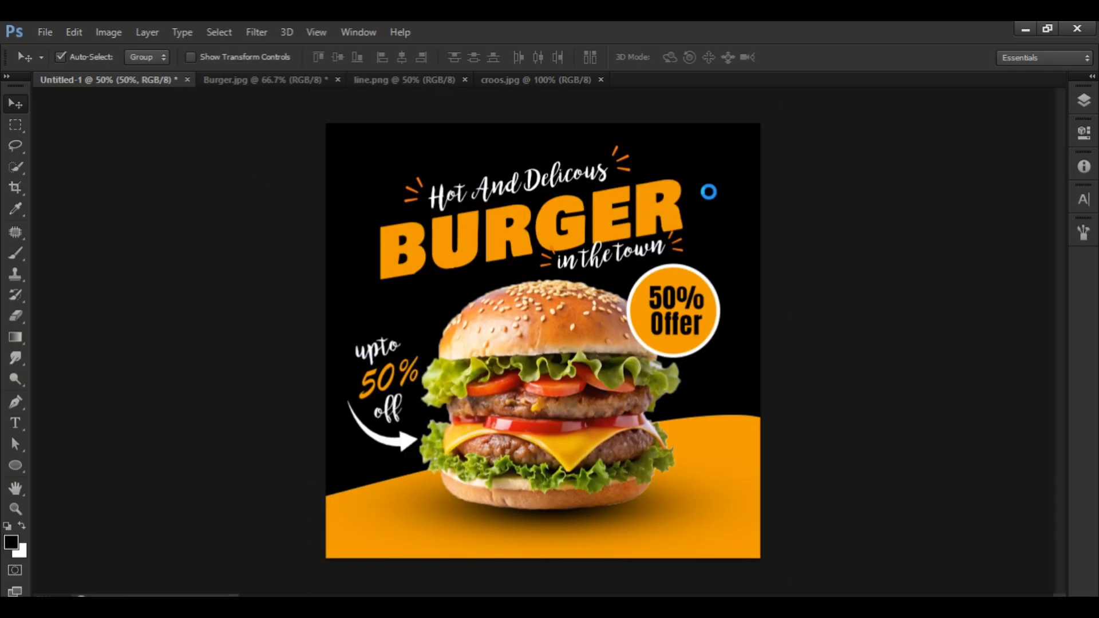
pyautogui.hotkey('ctrl', 'a')
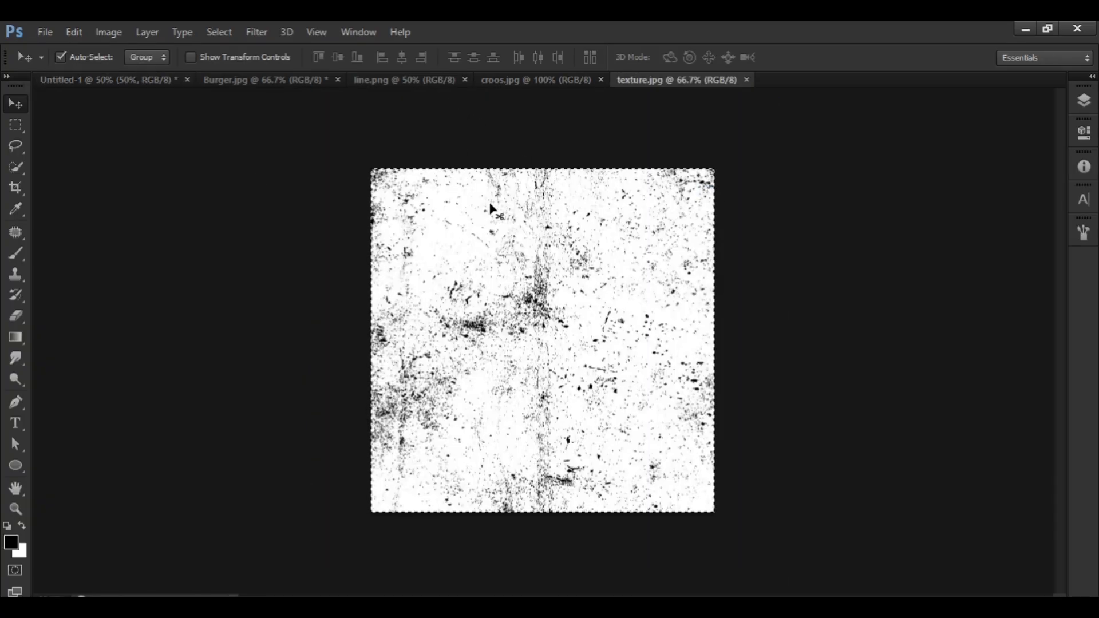
# Paste the texture into the burger advertisement above the burger text layer, then position and enlarge it to cover the BURGER headline.
pyautogui.click(115, 80)
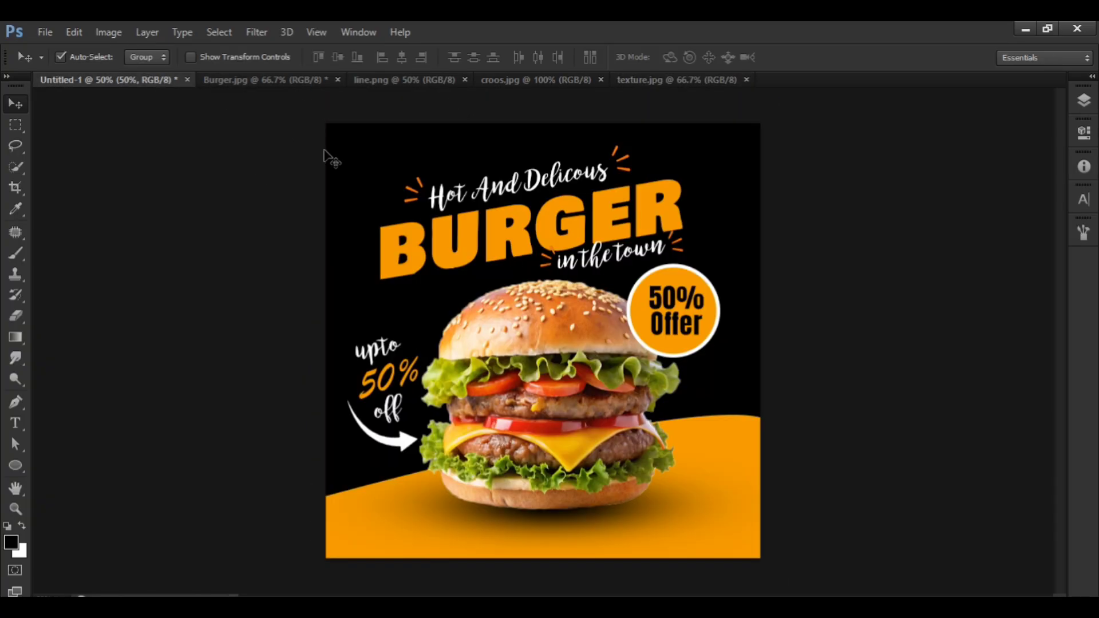
pyautogui.click(1082, 102)
pyautogui.click(596, 215)
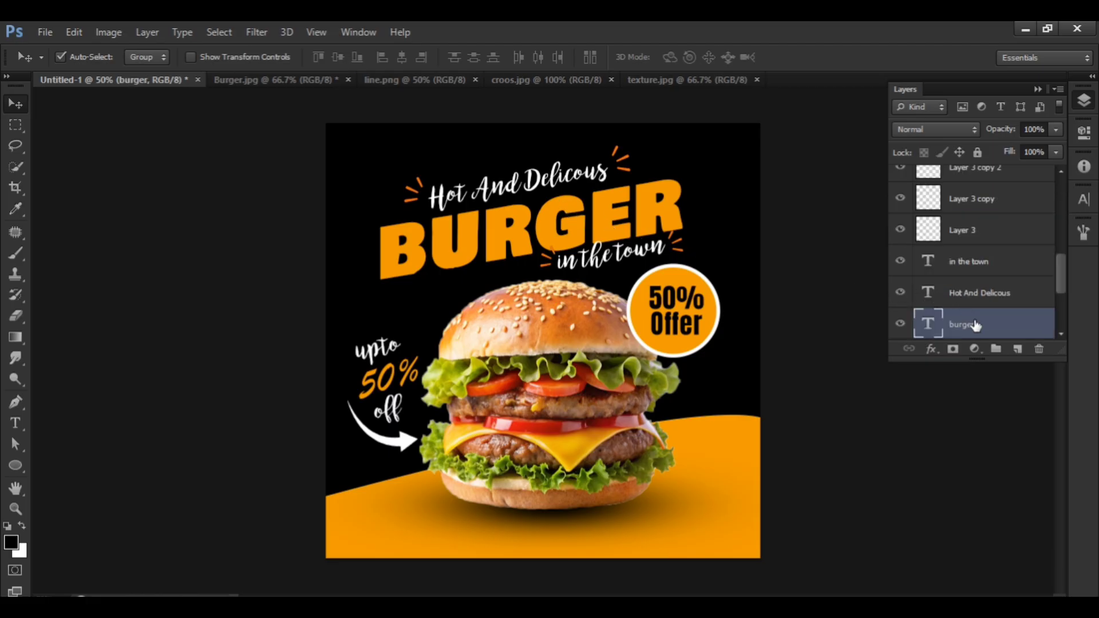
pyautogui.hotkey('ctrl', 'v')
pyautogui.moveTo(560, 348); pyautogui.dragTo(519, 263)
pyautogui.hotkey('ctrl', 't')
pyautogui.moveTo(635, 391); pyautogui.dragTo(693, 452)
pyautogui.press('Return')
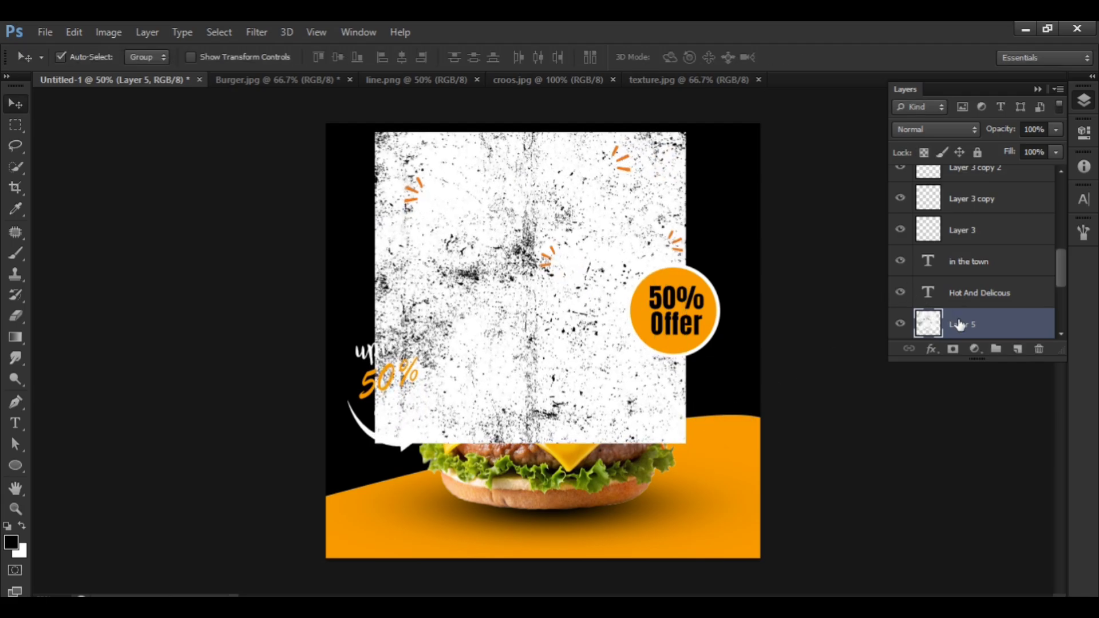
# Clip the texture layer to the burger text with a clipping mask and set its blend mode to Multiply.
pyautogui.scroll(-1, 960, 324)
pyautogui.rightClick(964, 290)
pyautogui.click(695, 279)
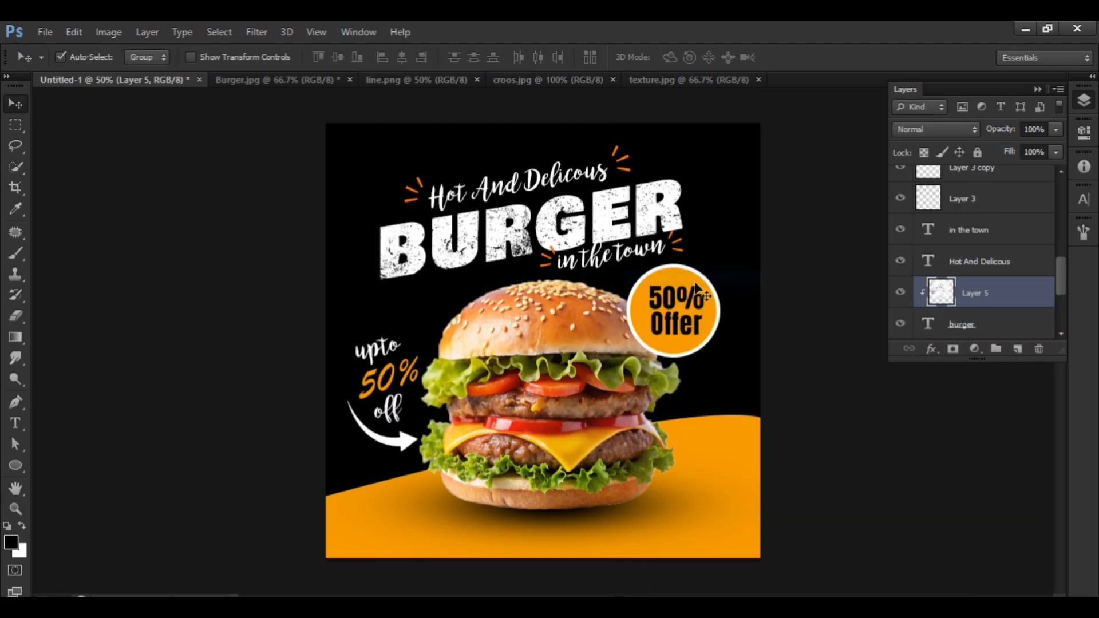
pyautogui.click(924, 132)
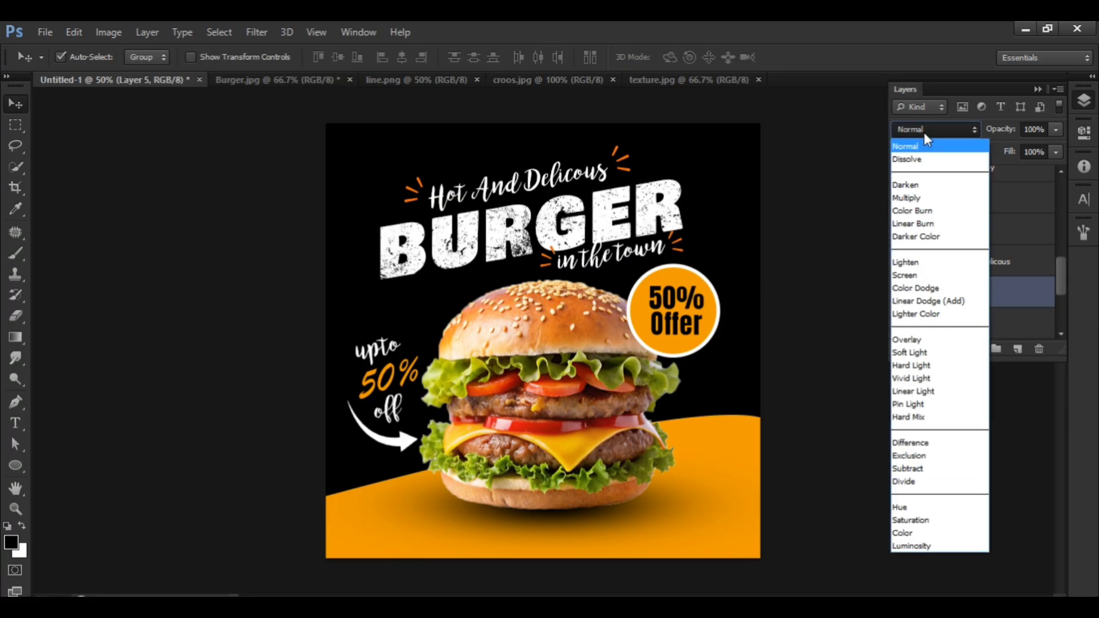
pyautogui.click(925, 185)
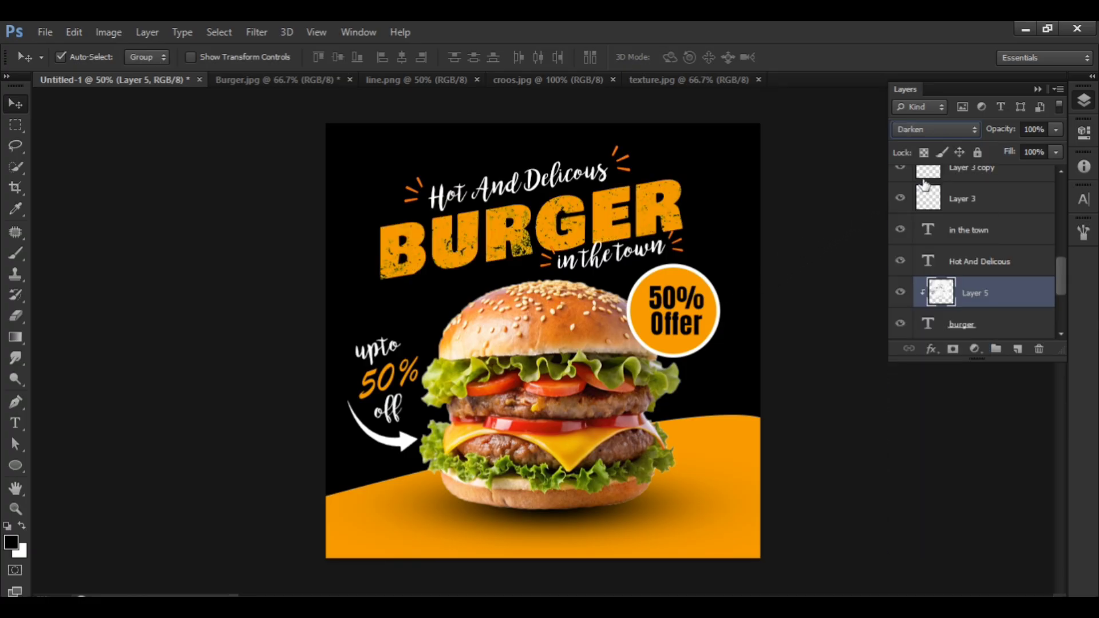
pyautogui.press('Down')
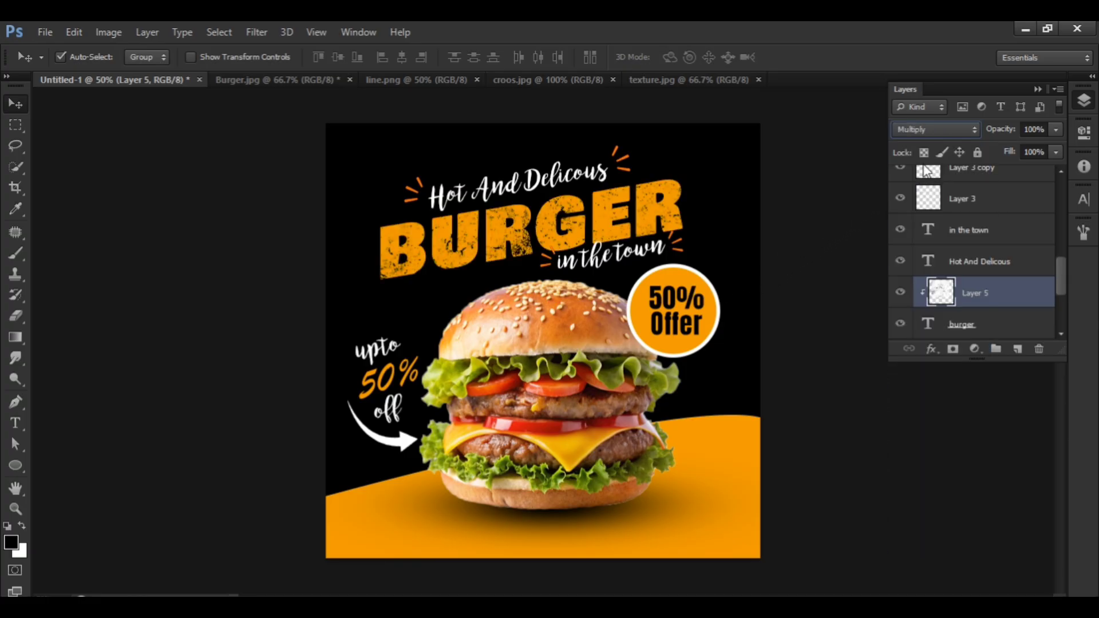
pyautogui.click(1082, 106)
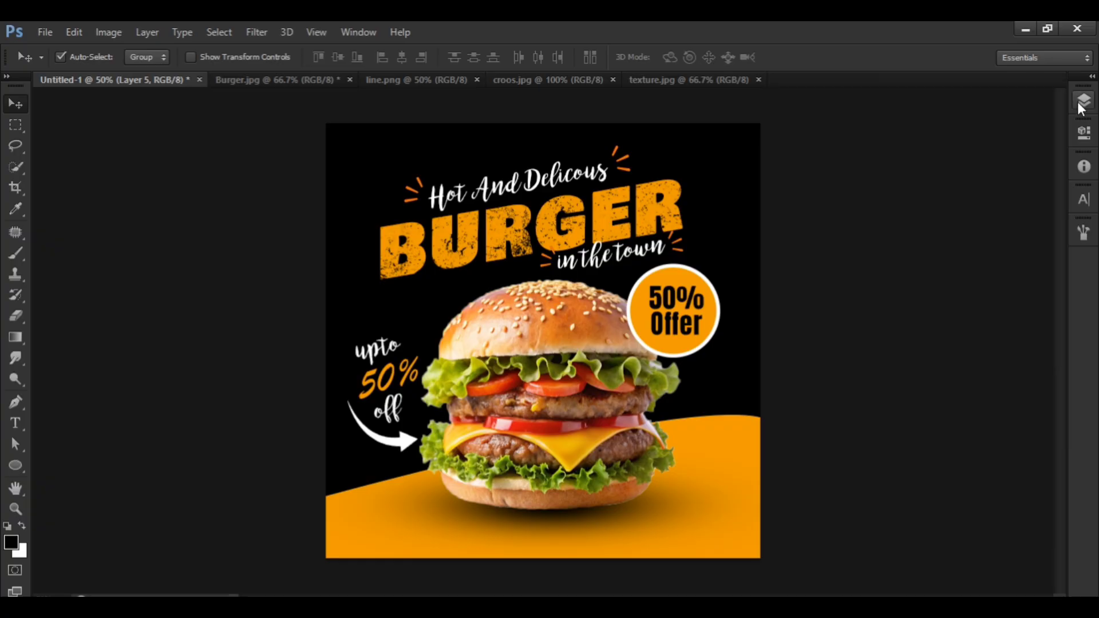